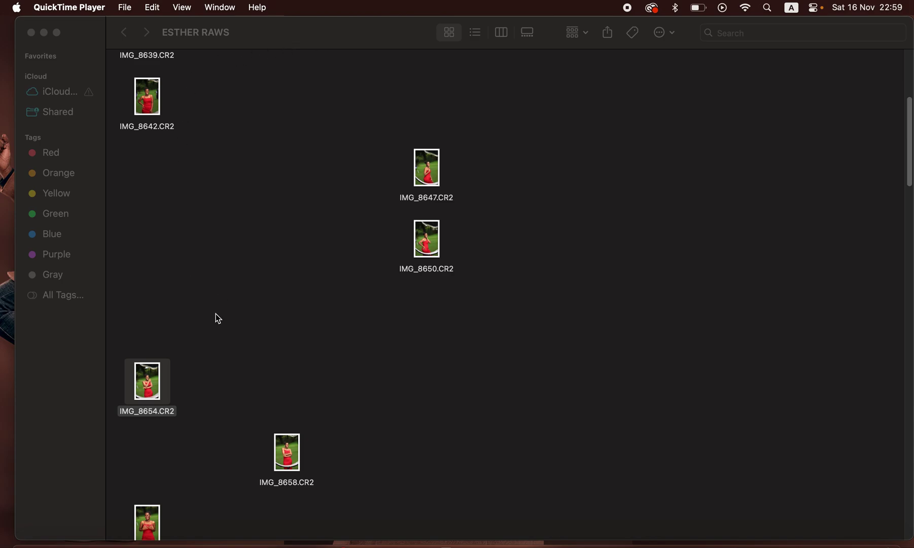
Open IMG_8654.CR2 from the ESTHER RAWS folder with Adobe Photoshop 2025.
{"action": "right_click", "coordinate": [149, 391]}
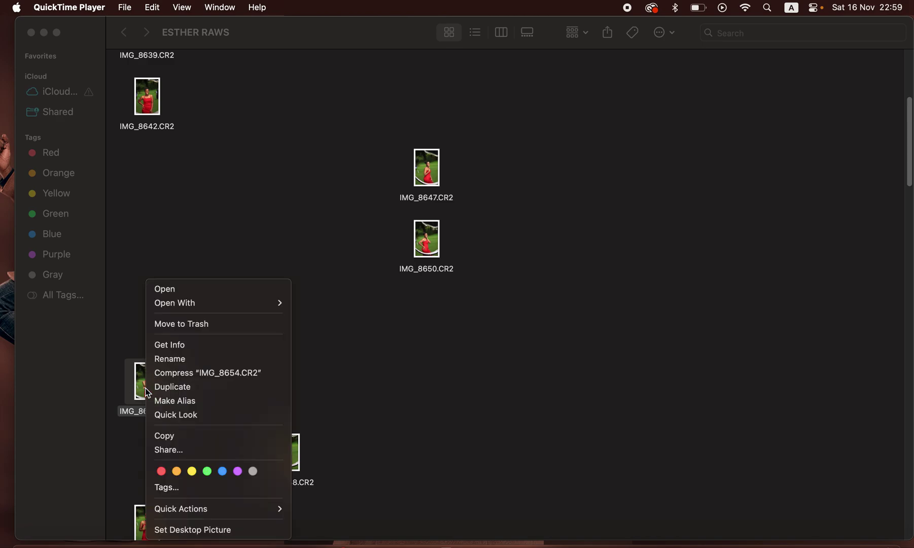
{"action": "mouse_move", "coordinate": [218, 305]}
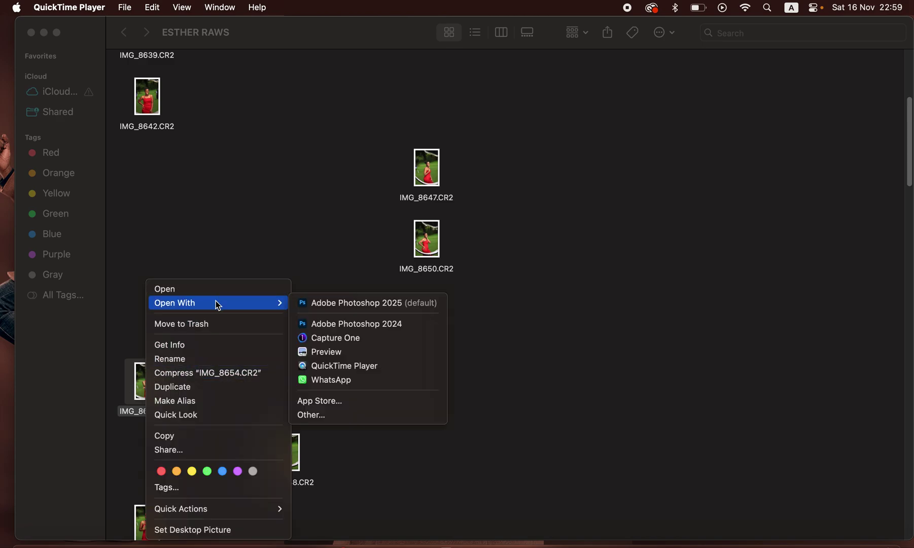
{"action": "left_click", "coordinate": [360, 305]}
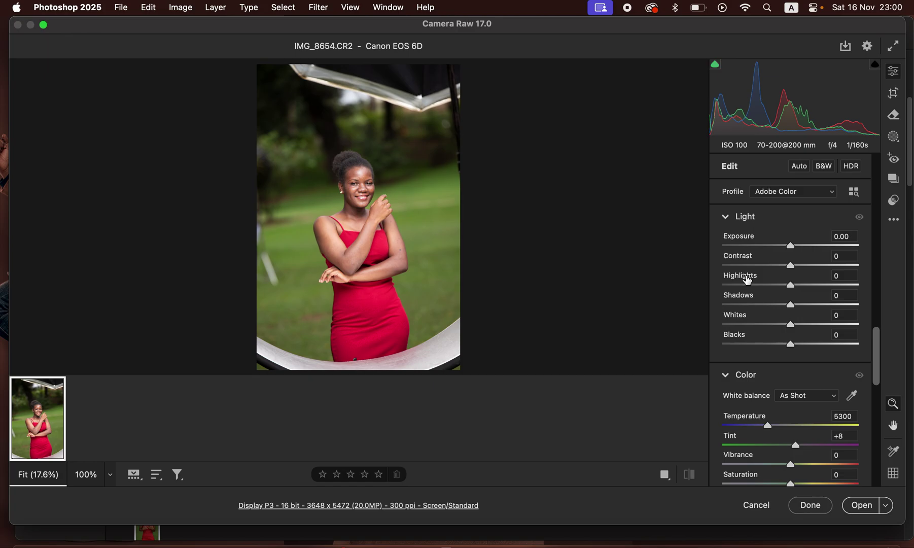
Set Exposure to -0.30, Highlights to -100, Whites to -90 and Blacks to -23.
{"action": "key", "text": "XF86MonBrightnessUp"}
{"action": "left_click_drag", "start_coordinate": [791, 248], "coordinate": [787, 245]}
{"action": "left_click_drag", "start_coordinate": [758, 285], "coordinate": [723, 285]}
{"action": "left_click_drag", "start_coordinate": [779, 326], "coordinate": [731, 325]}
{"action": "left_click_drag", "start_coordinate": [788, 346], "coordinate": [774, 345]}
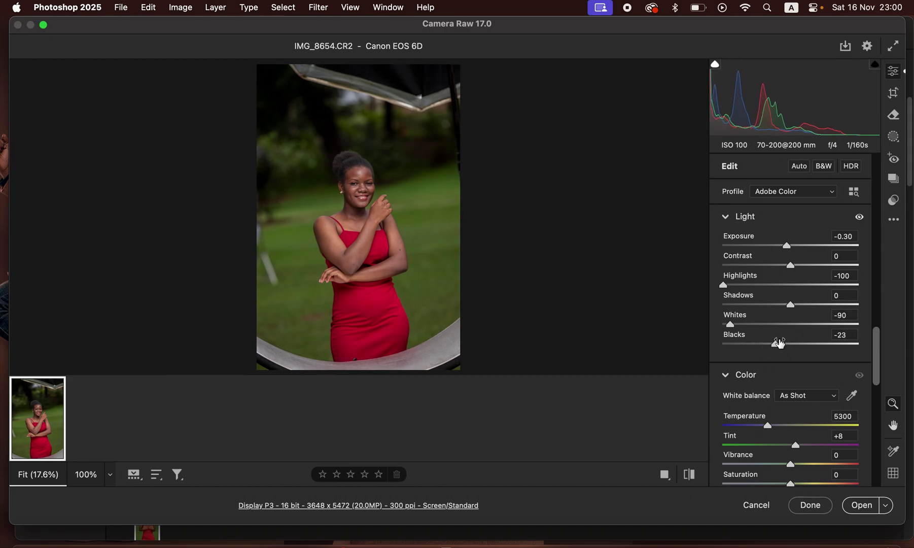
Set Shadows to +29, Contrast to +10 and the white balance Temperature to 5800.
{"action": "left_click_drag", "start_coordinate": [792, 305], "coordinate": [811, 305]}
{"action": "left_click_drag", "start_coordinate": [791, 266], "coordinate": [801, 268]}
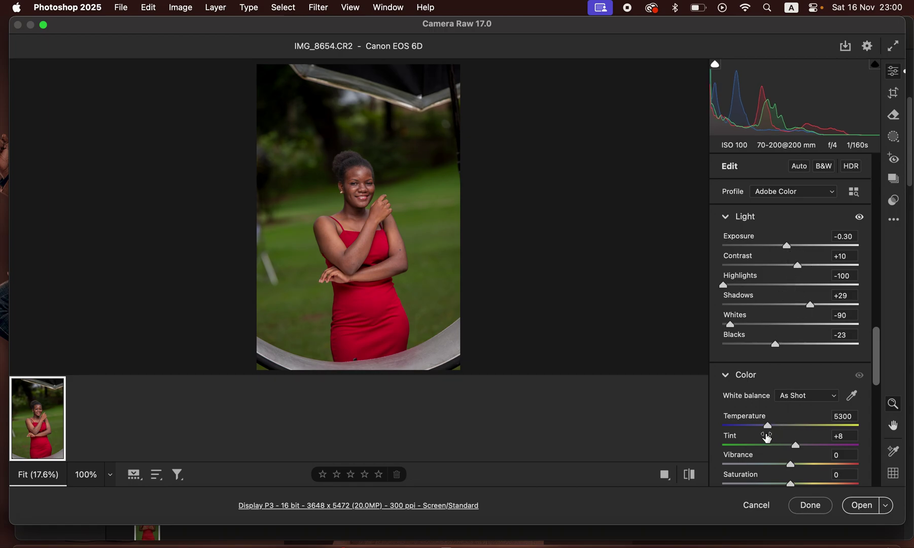
{"action": "left_click_drag", "start_coordinate": [768, 427], "coordinate": [775, 425]}
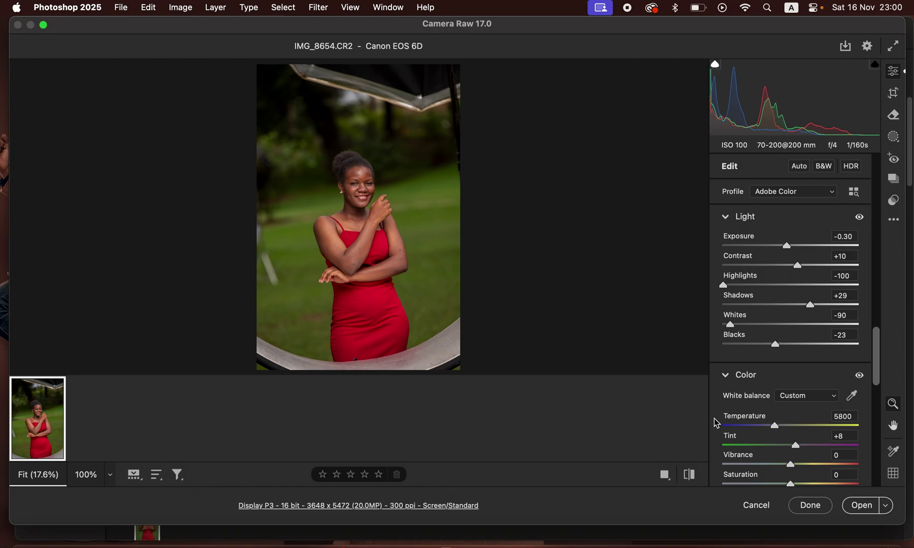
Compare the photo with its original version, and adjust Shadows to +40 and Exposure to -0.10.
{"action": "left_click", "coordinate": [694, 477]}
{"action": "left_click", "coordinate": [690, 476]}
{"action": "left_click_drag", "start_coordinate": [815, 305], "coordinate": [818, 306]}
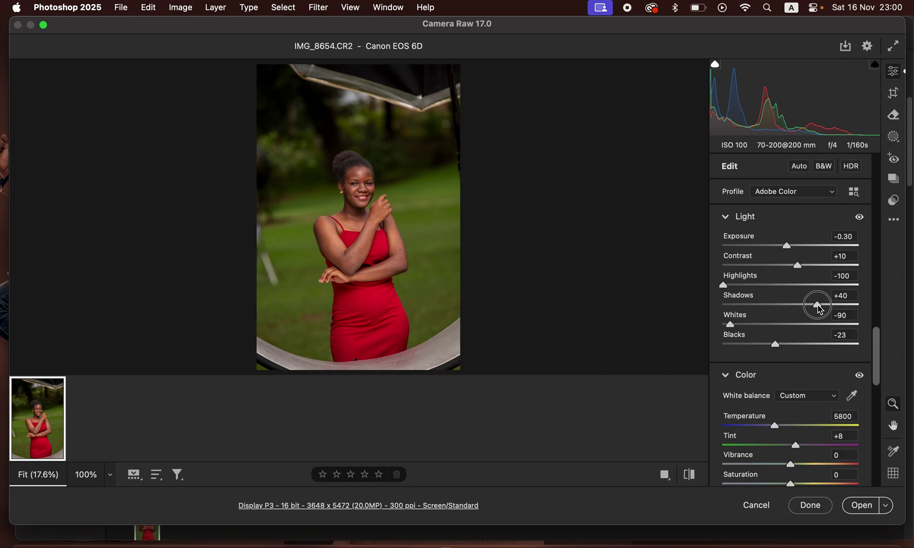
{"action": "left_click_drag", "start_coordinate": [790, 250], "coordinate": [793, 251]}
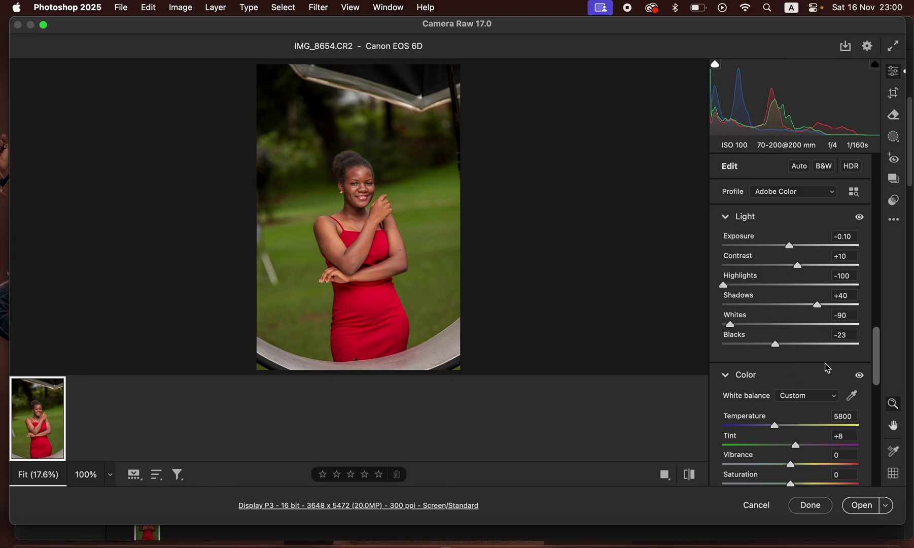
Try the Color Mixer's Reds hue at -75 and +38 on the dress, and reset it.
{"action": "left_click_drag", "start_coordinate": [877, 356], "coordinate": [892, 306]}
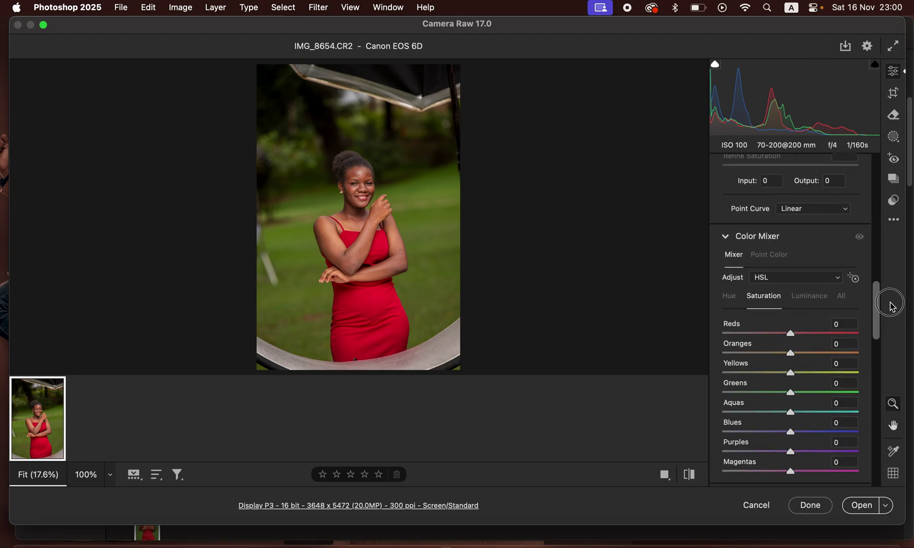
{"action": "left_click", "coordinate": [730, 334]}
{"action": "left_click", "coordinate": [767, 334]}
{"action": "left_click", "coordinate": [810, 335]}
{"action": "left_click", "coordinate": [731, 335]}
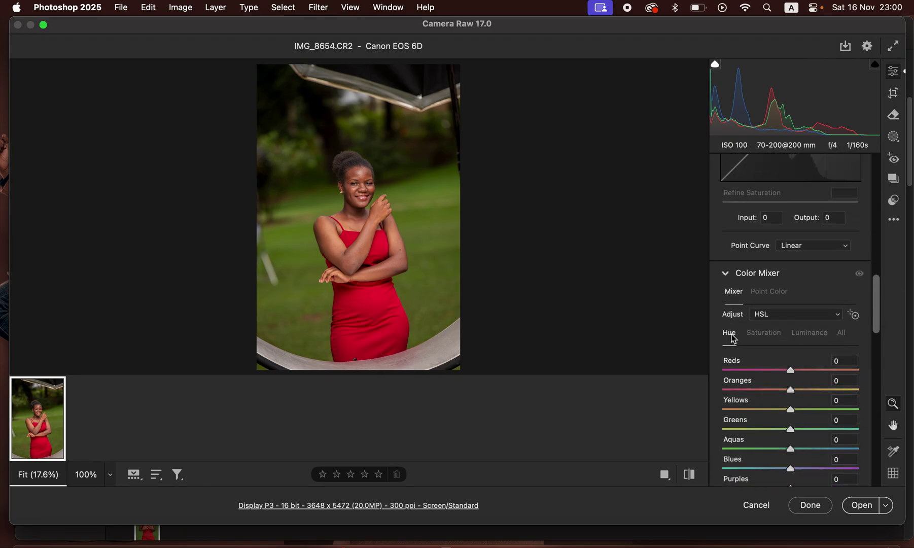
{"action": "left_click_drag", "start_coordinate": [791, 370], "coordinate": [740, 371]}
{"action": "left_click_drag", "start_coordinate": [878, 322], "coordinate": [878, 341]}
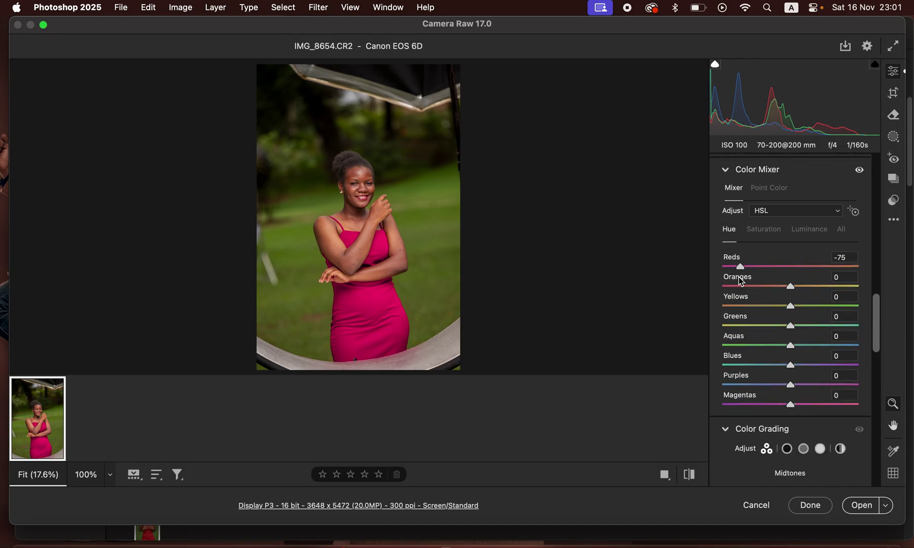
{"action": "left_click_drag", "start_coordinate": [742, 269], "coordinate": [818, 269]}
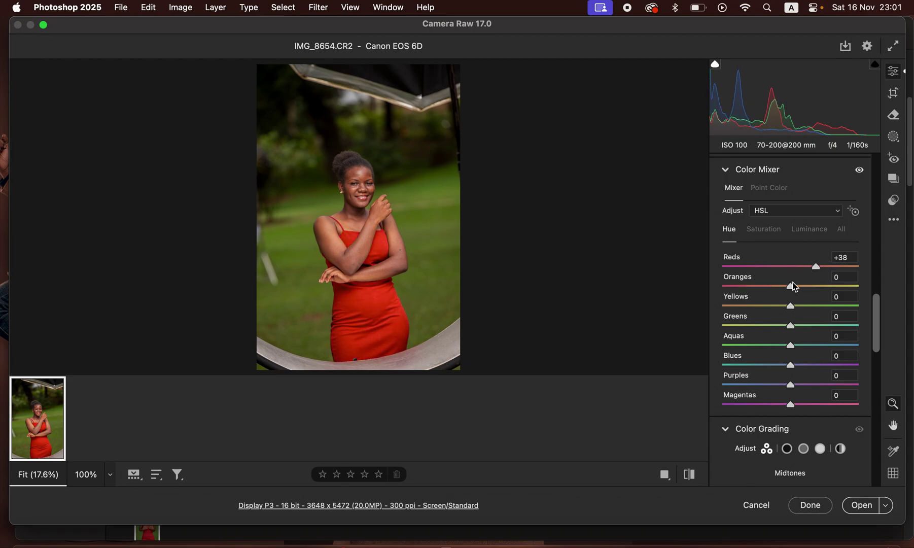
{"action": "double_click", "coordinate": [816, 266]}
Try the Color Mixer's Reds luminance at +63 on the dress, and reset it.
{"action": "left_click", "coordinate": [770, 234]}
{"action": "left_click", "coordinate": [813, 232]}
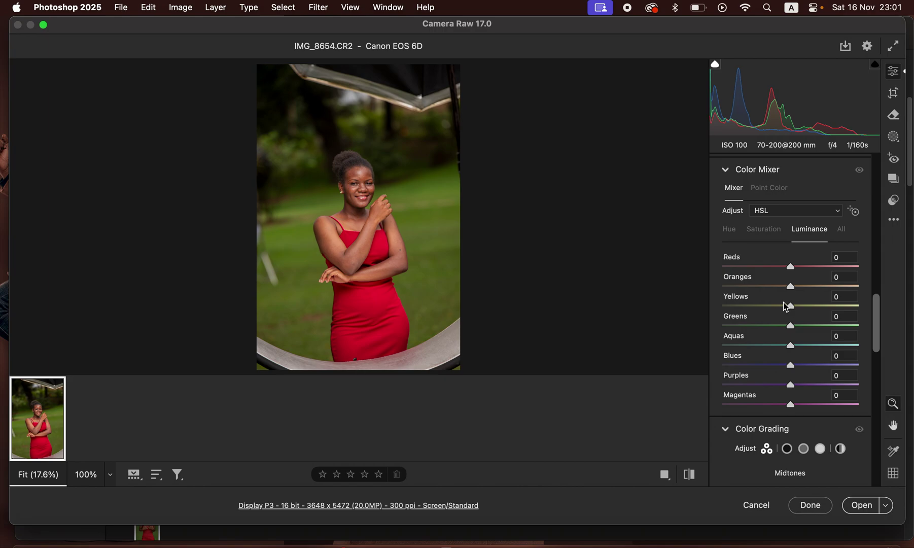
{"action": "left_click_drag", "start_coordinate": [791, 267], "coordinate": [834, 270]}
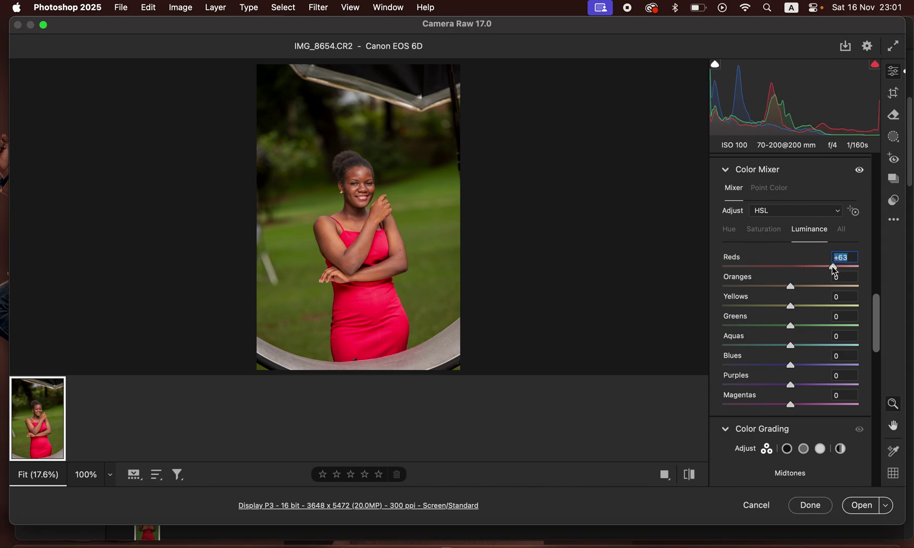
{"action": "double_click", "coordinate": [834, 267]}
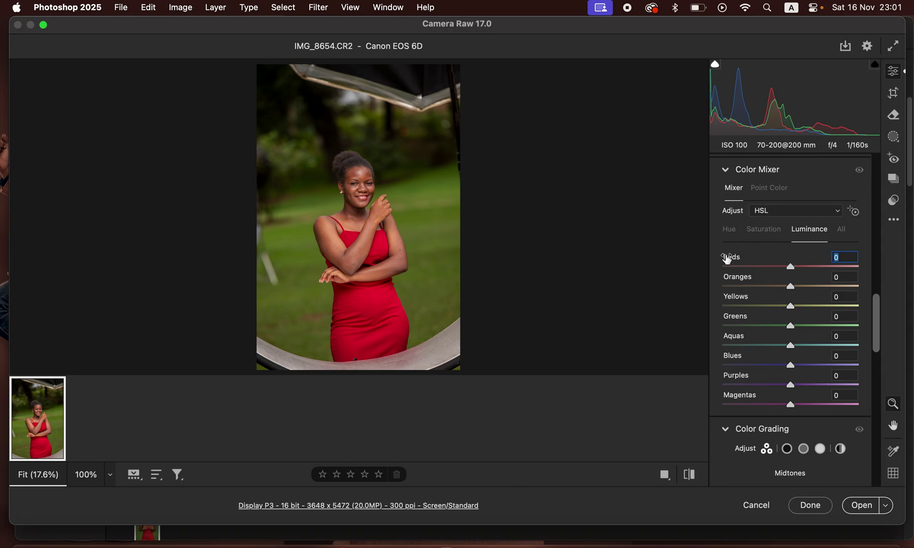
Set the Color Mixer hues to Yellows +46 and Greens +39, and the saturations to Yellows -16 and Greens -28.
{"action": "left_click", "coordinate": [731, 235]}
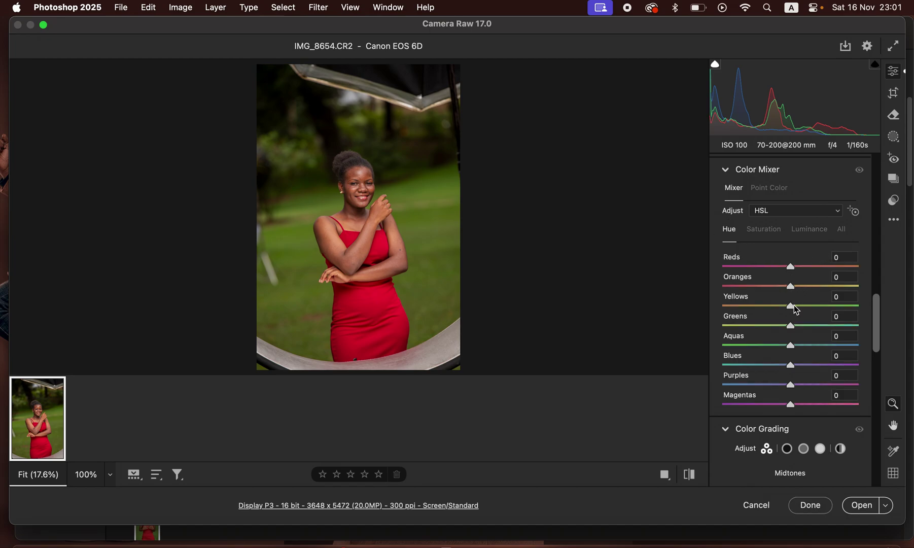
{"action": "left_click_drag", "start_coordinate": [799, 310], "coordinate": [822, 306]}
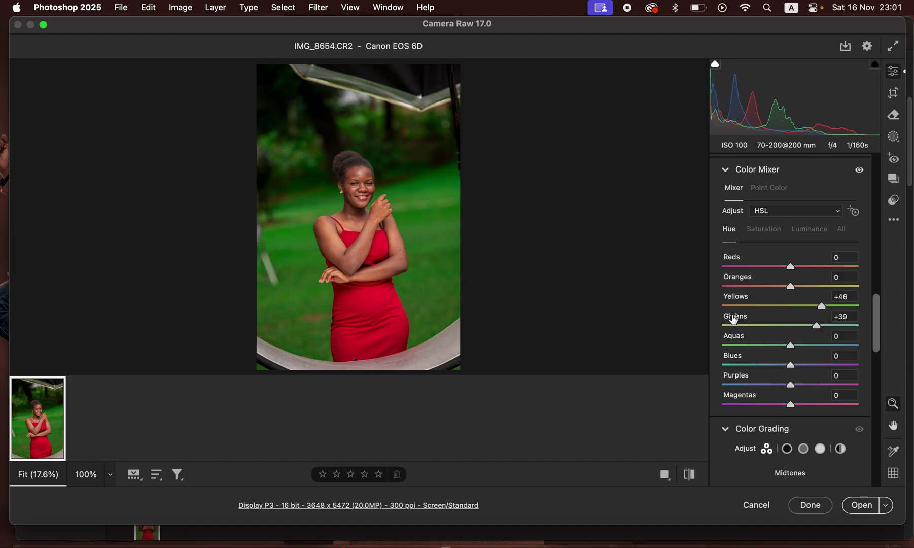
{"action": "left_click", "coordinate": [769, 231]}
{"action": "left_click", "coordinate": [757, 306]}
{"action": "left_click_drag", "start_coordinate": [758, 310], "coordinate": [778, 329]}
{"action": "left_click", "coordinate": [766, 327]}
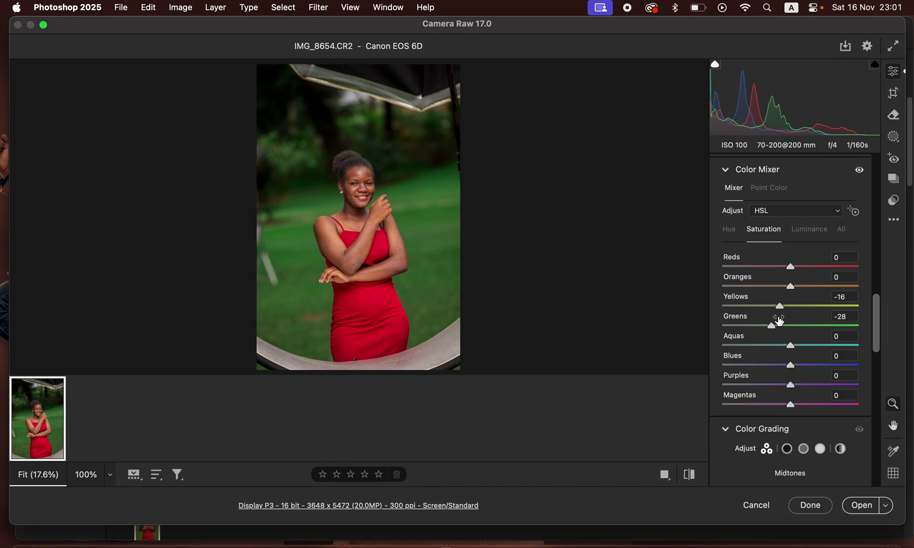
Refine the Color Mixer hues to Yellows +42 and Greens +34, and the Greens saturation to -38.
{"action": "left_click", "coordinate": [729, 229]}
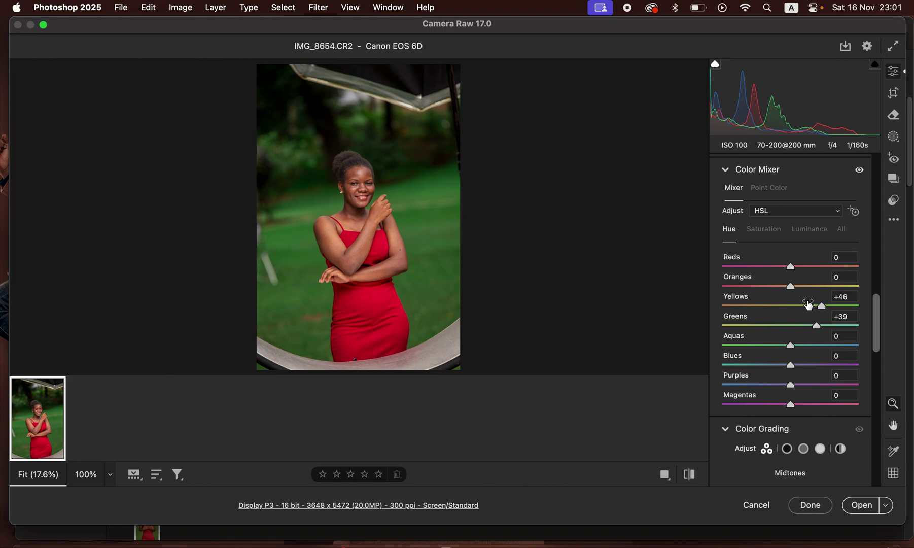
{"action": "left_click_drag", "start_coordinate": [817, 307], "coordinate": [812, 332]}
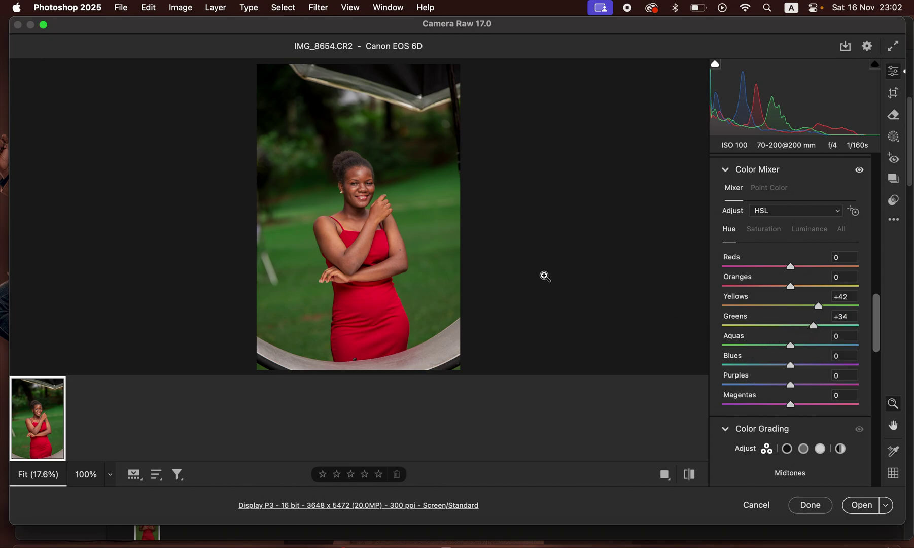
{"action": "left_click", "coordinate": [764, 230]}
{"action": "left_click_drag", "start_coordinate": [772, 326], "coordinate": [777, 306]}
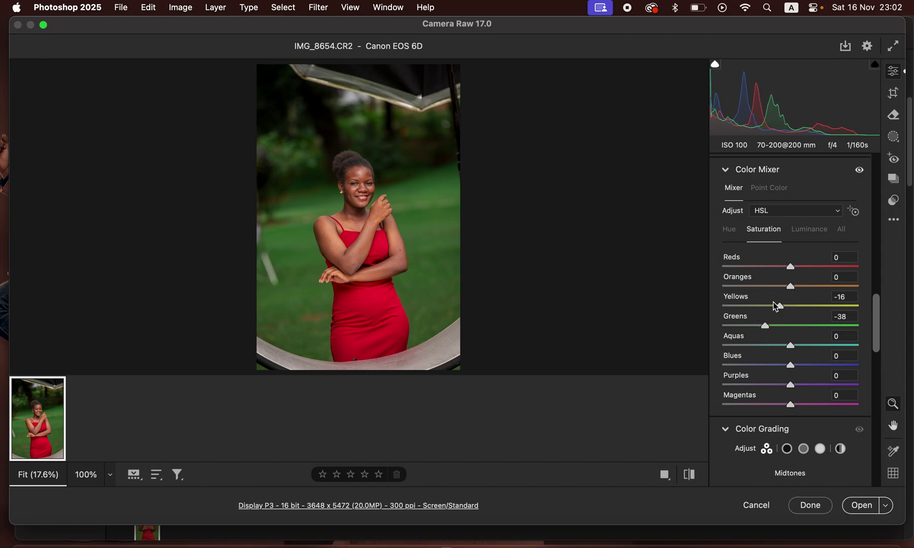
Set the Oranges luminance to -13 and open the developed image in Photoshop.
{"action": "left_click", "coordinate": [806, 232]}
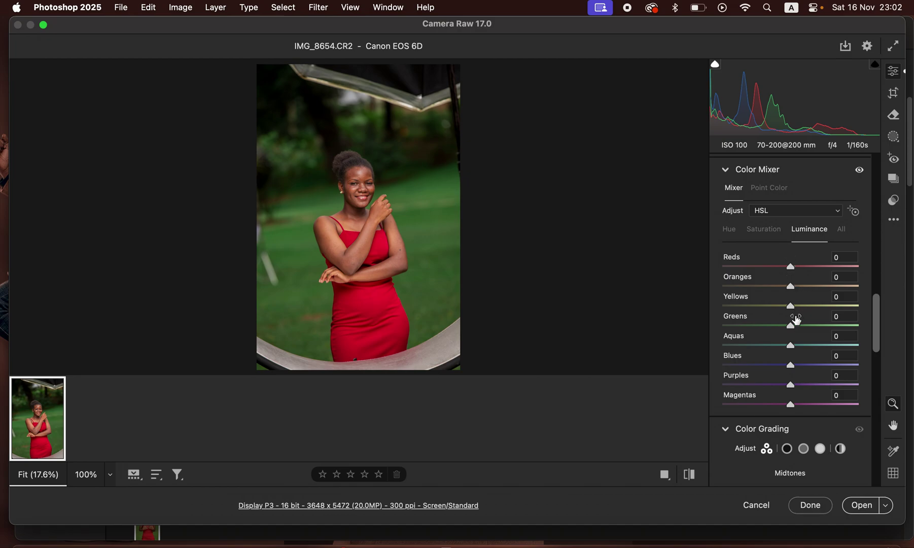
{"action": "mouse_move", "coordinate": [791, 287]}
{"action": "left_mouse_down"}
{"action": "mouse_move", "coordinate": [771, 293]}
{"action": "mouse_move", "coordinate": [781, 292]}
{"action": "left_mouse_up"}
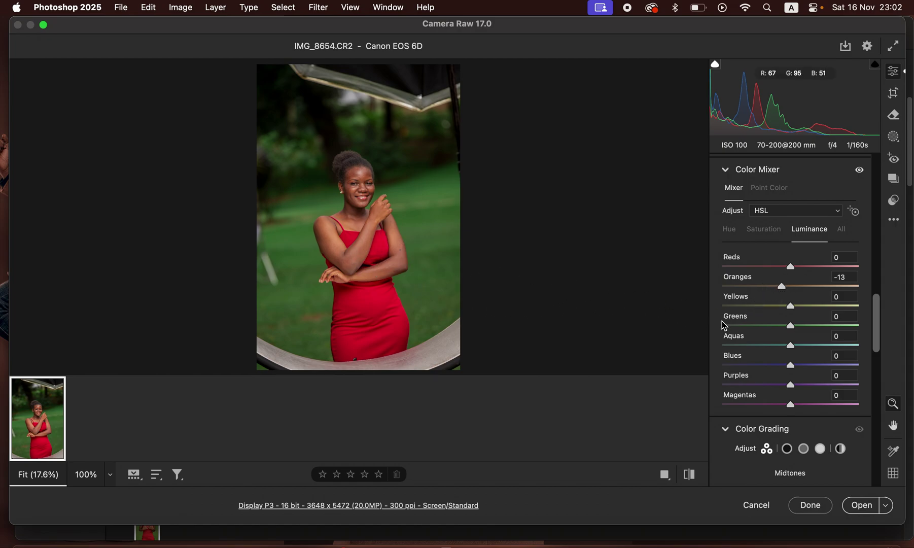
{"action": "left_click", "coordinate": [860, 506]}
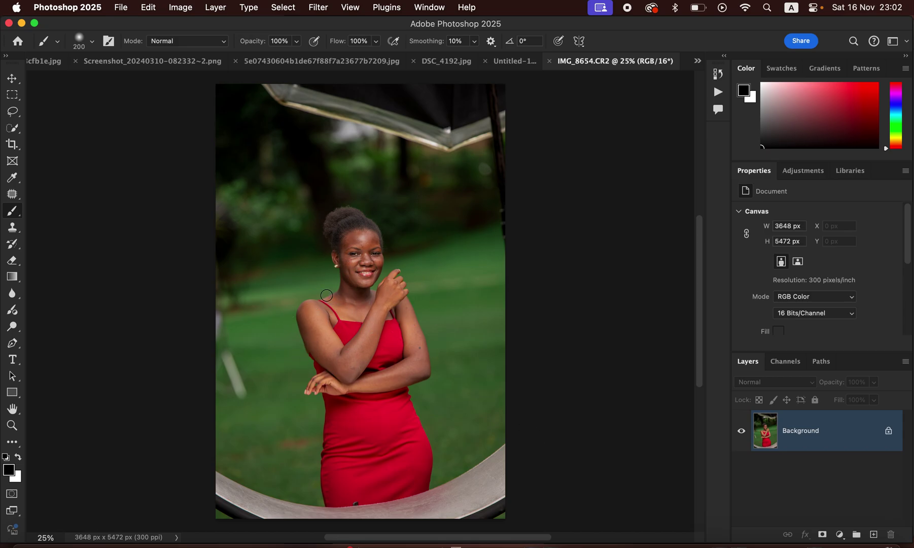
Crop the photo at 4:5 (8 : 10) to about 3430 x 4286 px, cutting off most of the reflector and umbrella.
{"action": "left_click", "coordinate": [15, 149]}
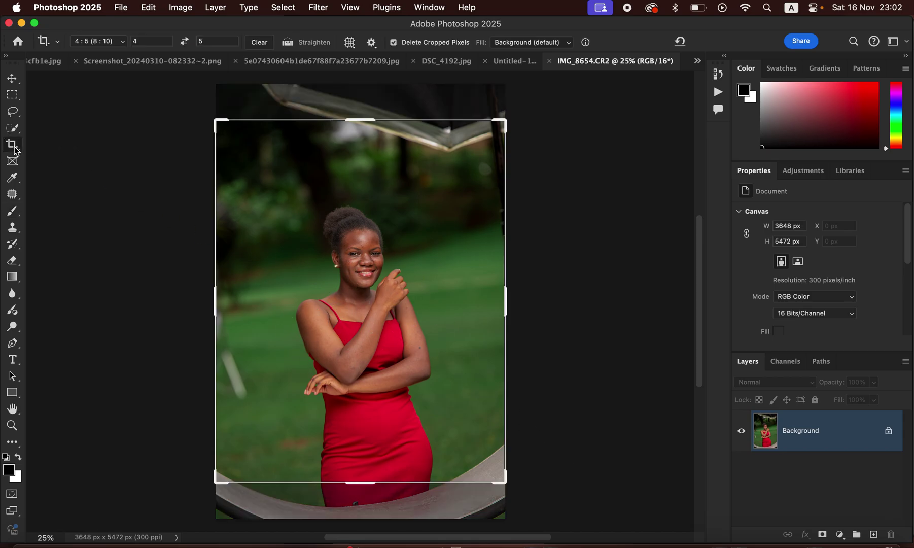
{"action": "left_click", "coordinate": [108, 44]}
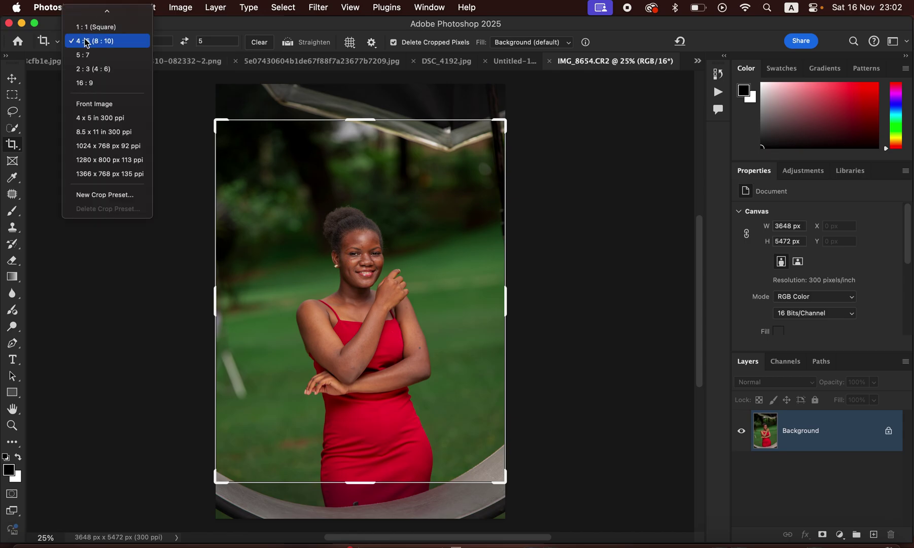
{"action": "left_click", "coordinate": [108, 43]}
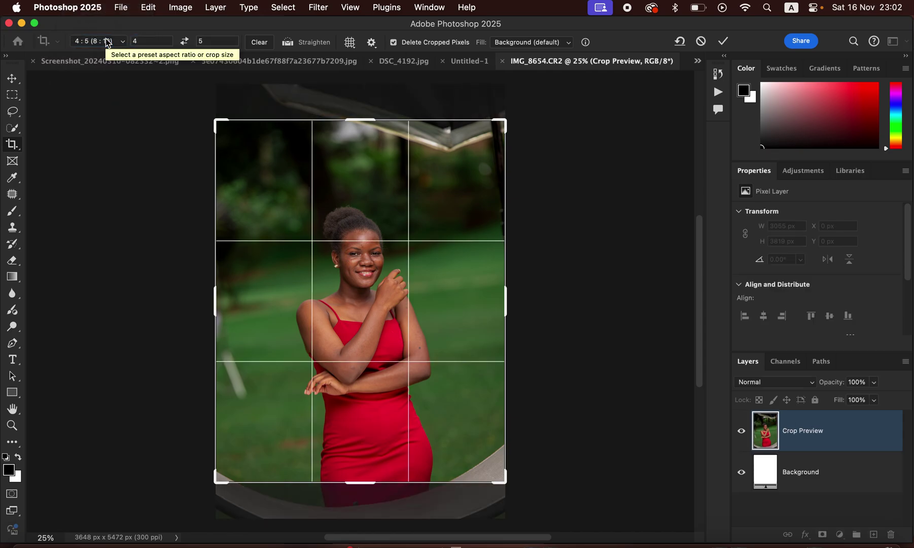
{"action": "left_click_drag", "start_coordinate": [506, 121], "coordinate": [496, 133]}
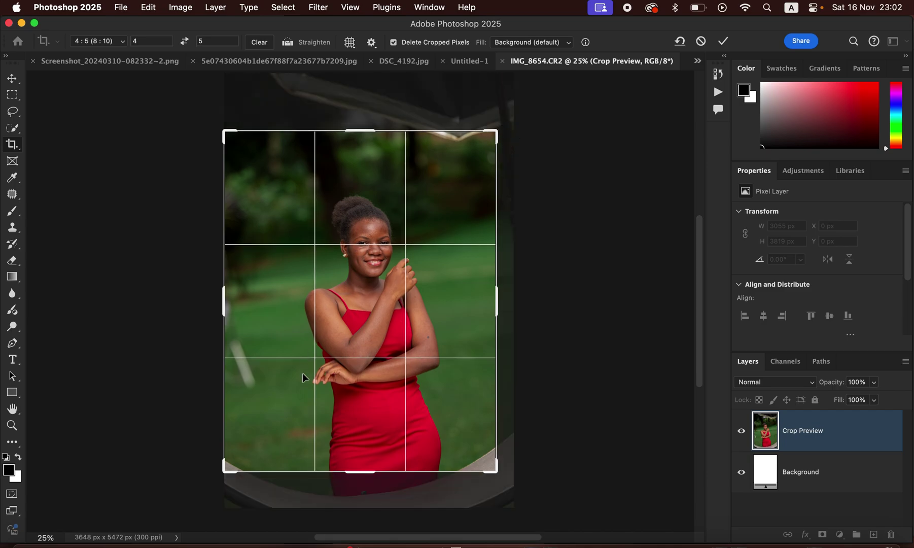
{"action": "left_click_drag", "start_coordinate": [364, 391], "coordinate": [368, 381]}
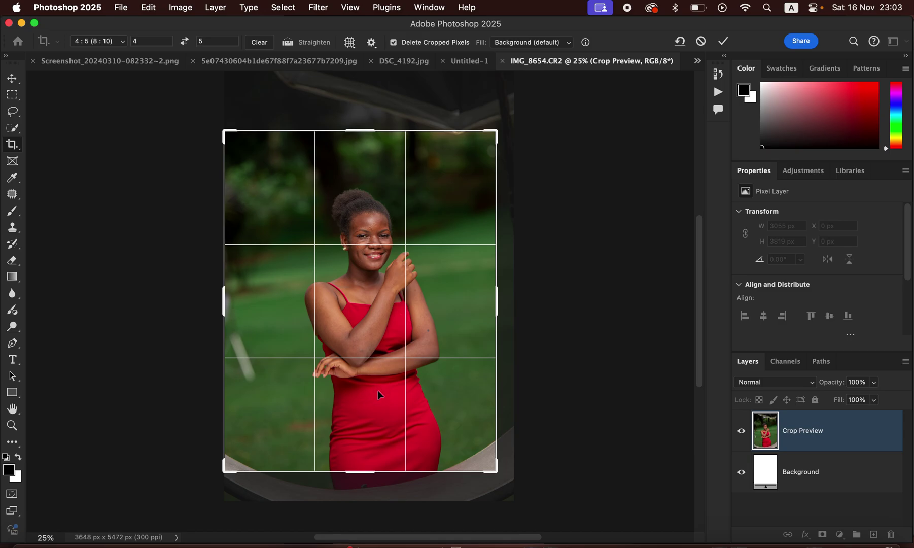
{"action": "key", "text": "Return"}
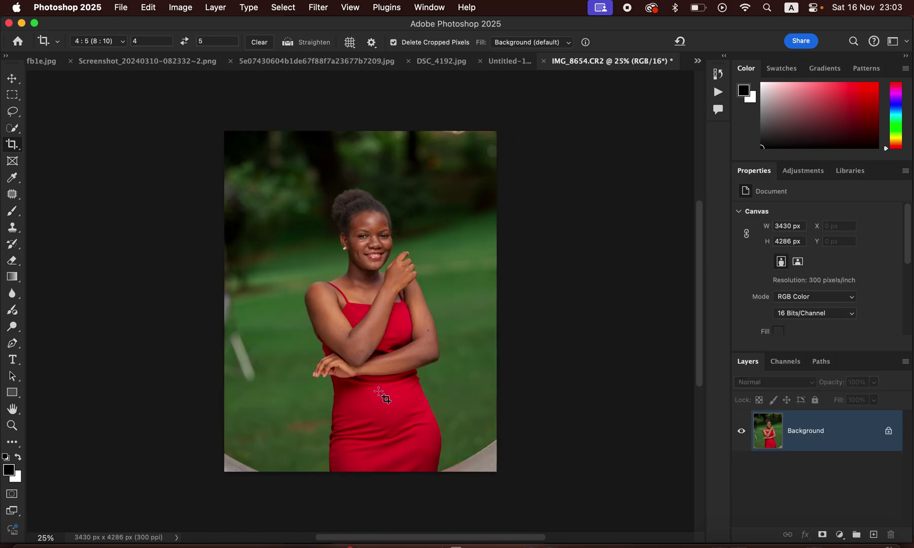
Patch the reflector remnants in the photo's lower right and lower left corners with nearby grass.
{"action": "left_click", "coordinate": [14, 196]}
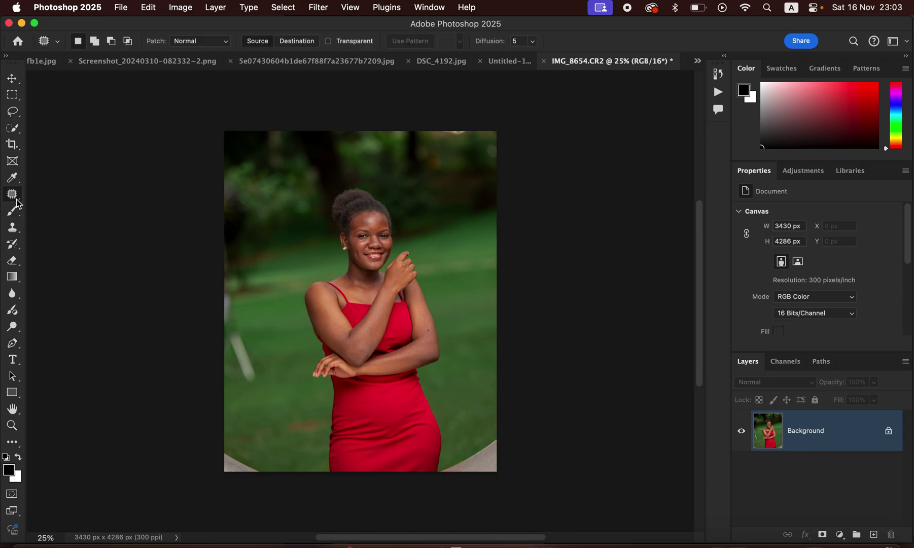
{"action": "mouse_move", "coordinate": [459, 462]}
{"action": "left_mouse_down"}
{"action": "mouse_move", "coordinate": [451, 480]}
{"action": "mouse_move", "coordinate": [487, 483]}
{"action": "mouse_move", "coordinate": [509, 460]}
{"action": "mouse_move", "coordinate": [500, 433]}
{"action": "mouse_move", "coordinate": [477, 435]}
{"action": "mouse_move", "coordinate": [479, 454]}
{"action": "mouse_move", "coordinate": [490, 406]}
{"action": "left_mouse_up"}
{"action": "left_click_drag", "start_coordinate": [497, 451], "coordinate": [496, 425]}
{"action": "left_click", "coordinate": [448, 468]}
{"action": "left_click_drag", "start_coordinate": [451, 472], "coordinate": [470, 463]}
{"action": "mouse_move", "coordinate": [214, 463]}
{"action": "left_mouse_down"}
{"action": "mouse_move", "coordinate": [252, 460]}
{"action": "mouse_move", "coordinate": [244, 426]}
{"action": "left_mouse_up"}
{"action": "left_click", "coordinate": [268, 410]}
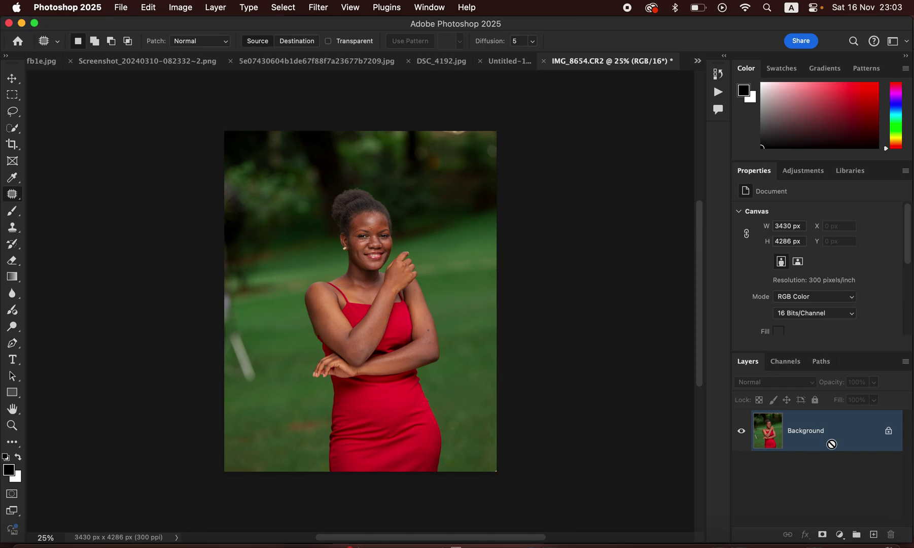
Duplicate the Background layer twice and rename the lower copy as LOW FREQ.
{"action": "key", "text": "super+j"}
{"action": "key", "text": "super+j"}
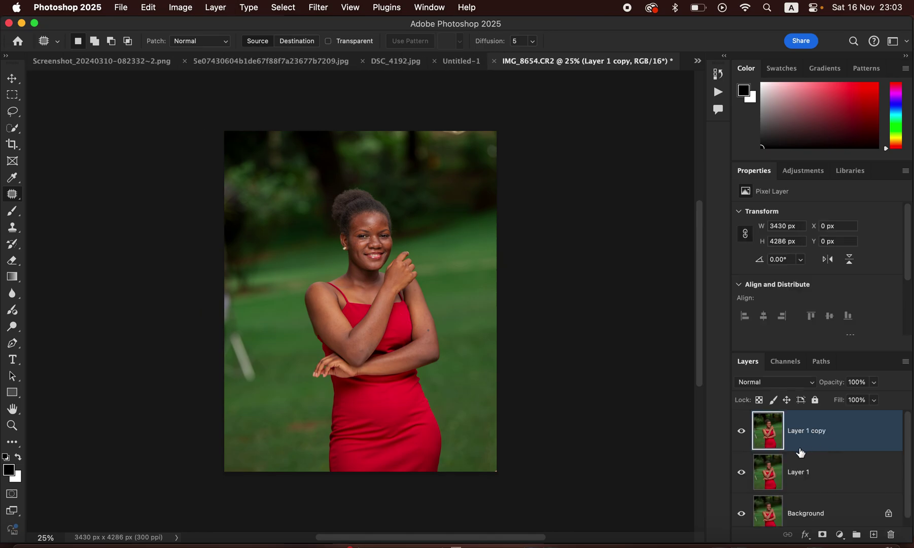
{"action": "double_click", "coordinate": [800, 472]}
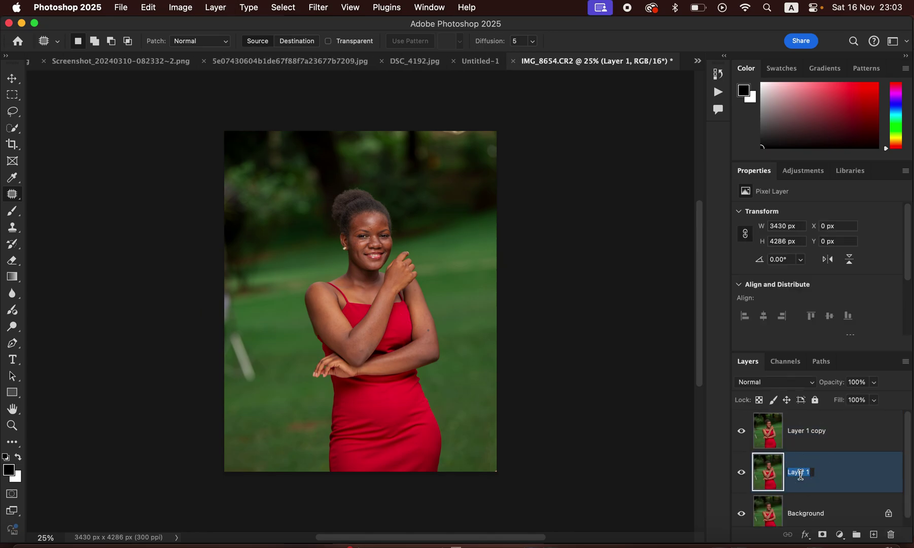
{"action": "type", "text": "LOW FREQ"}
{"action": "key", "text": "Return"}
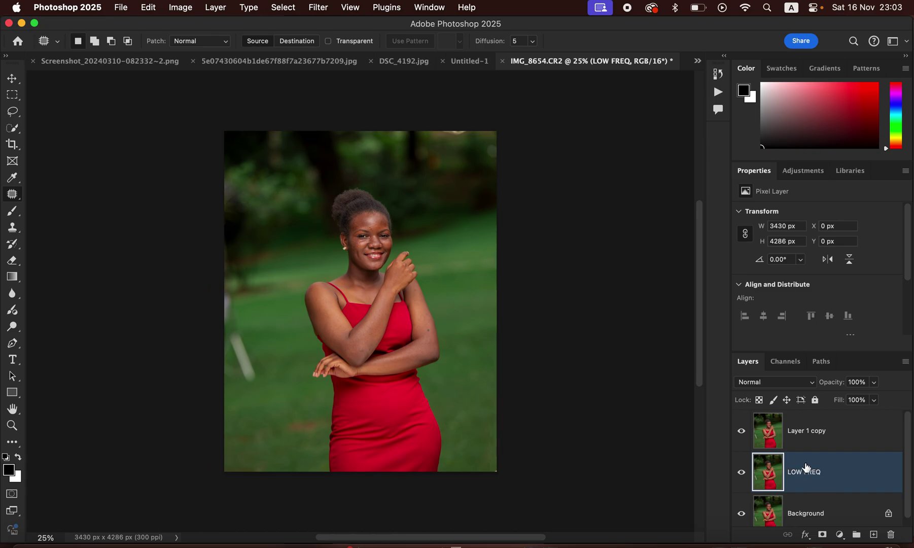
Rename the Layer 1 copy layer as HIGH FREQ.
{"action": "double_click", "coordinate": [810, 431]}
{"action": "type", "text": "H"}
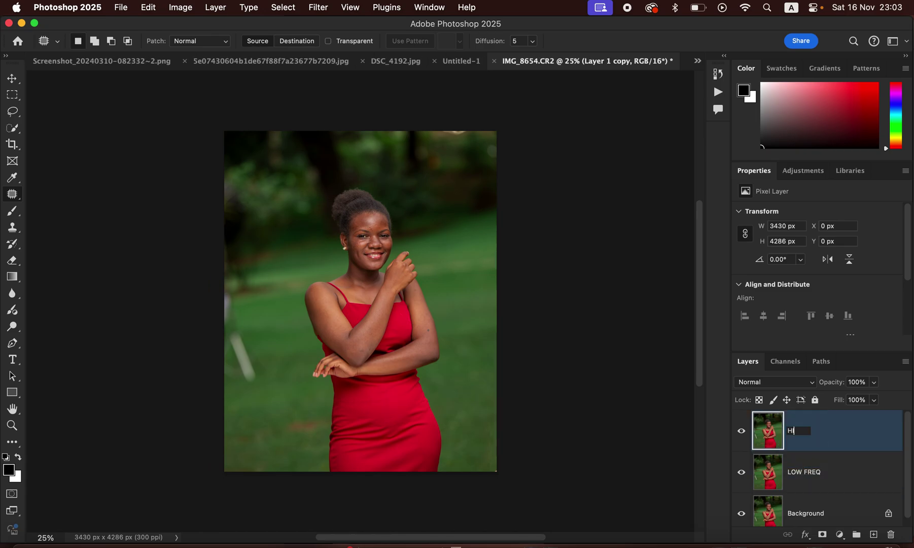
{"action": "type", "text": "IGH"}
{"action": "key", "text": "Return"}
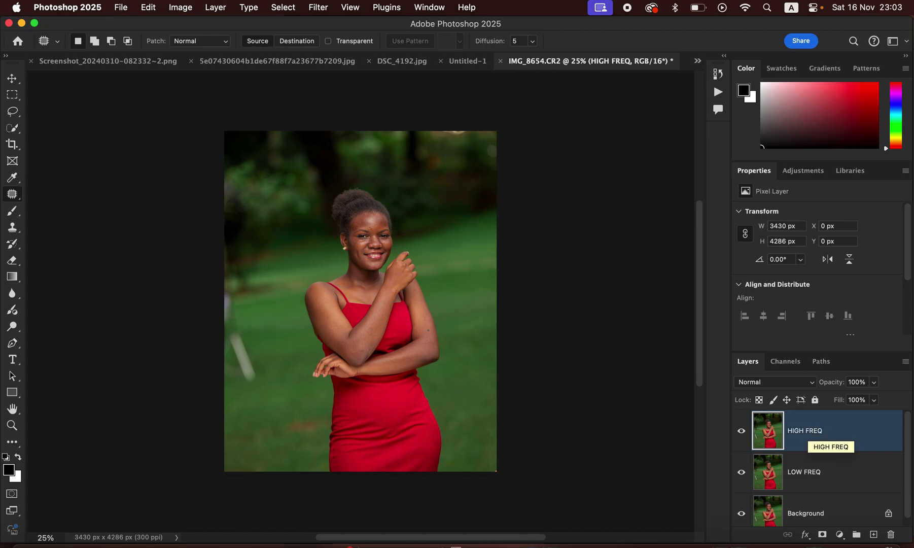
Hide the HIGH FREQ layer and apply a Gaussian Blur with a 4.0-pixel radius to the LOW FREQ layer, checking the blur on the face.
{"action": "left_click", "coordinate": [828, 478]}
{"action": "left_click", "coordinate": [741, 431]}
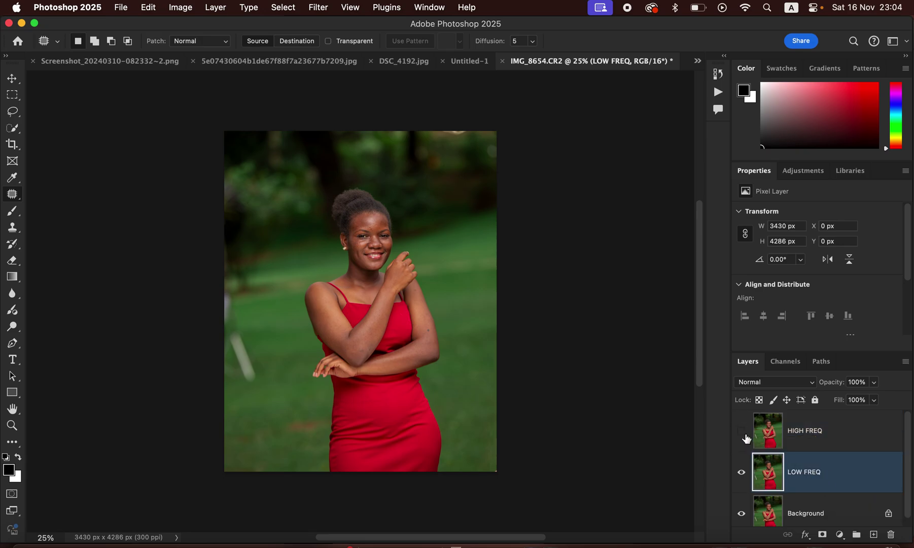
{"action": "left_click", "coordinate": [325, 8]}
{"action": "mouse_move", "coordinate": [364, 201]}
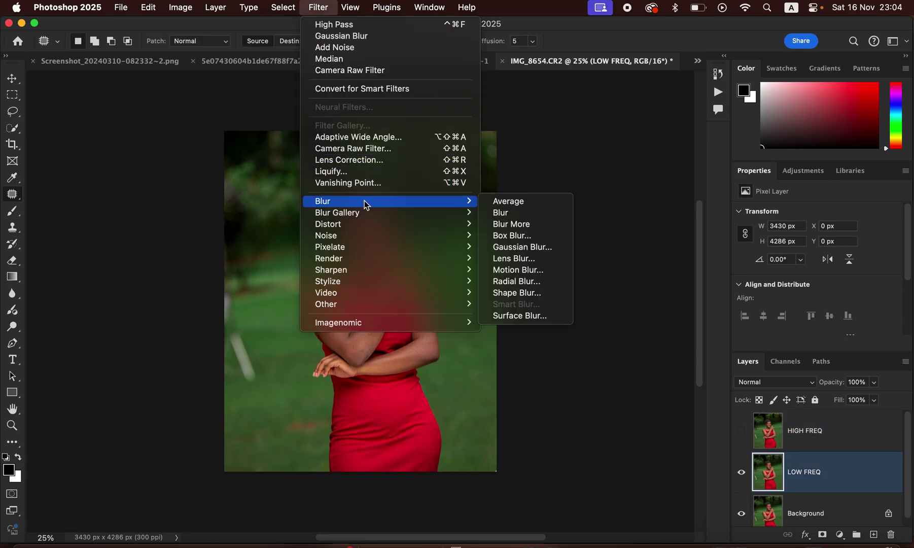
{"action": "left_click", "coordinate": [545, 247]}
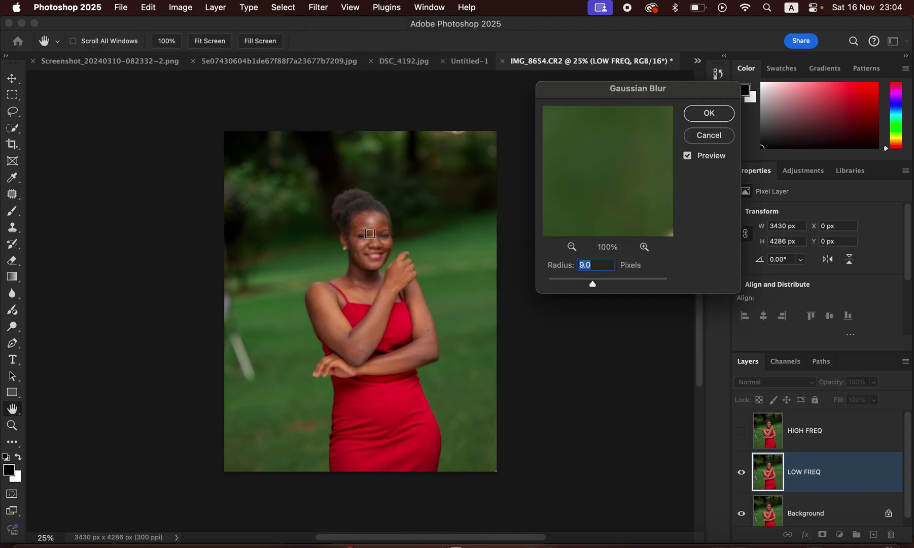
{"action": "left_click_drag", "start_coordinate": [592, 283], "coordinate": [548, 284]}
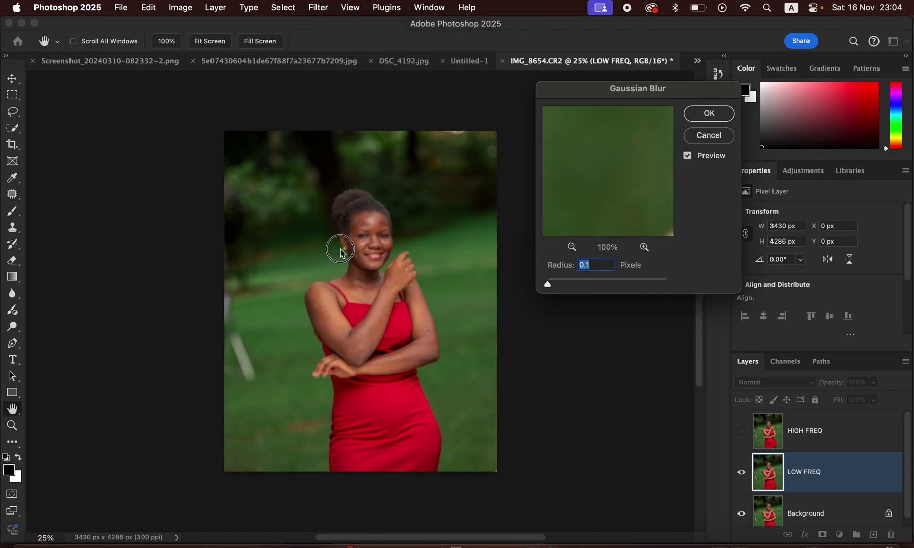
{"action": "left_click", "coordinate": [363, 219]}
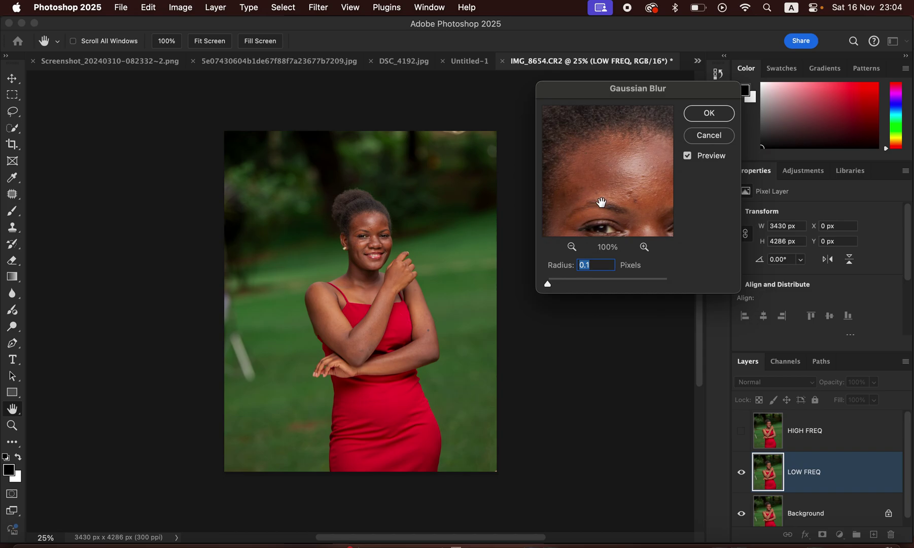
{"action": "left_click_drag", "start_coordinate": [602, 202], "coordinate": [584, 96]}
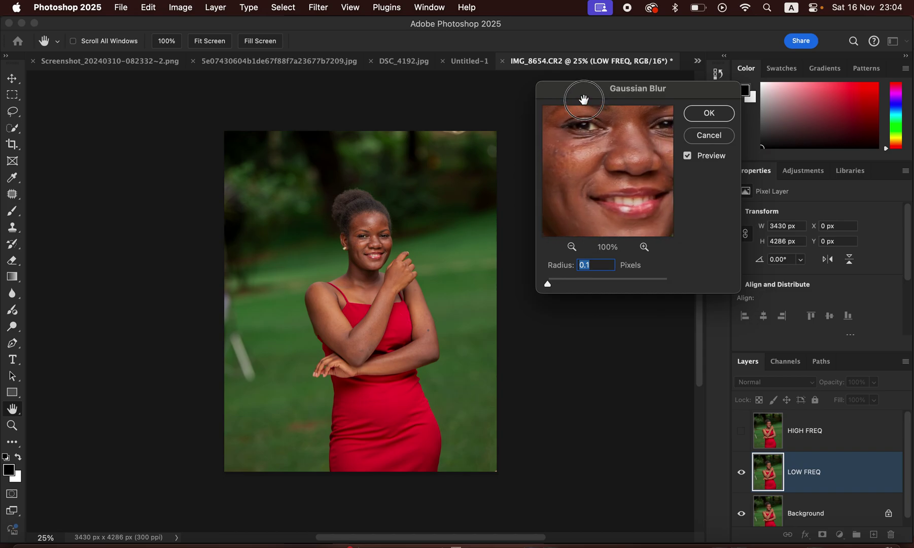
{"action": "left_click", "coordinate": [549, 285]}
{"action": "left_click_drag", "start_coordinate": [550, 284], "coordinate": [560, 287]}
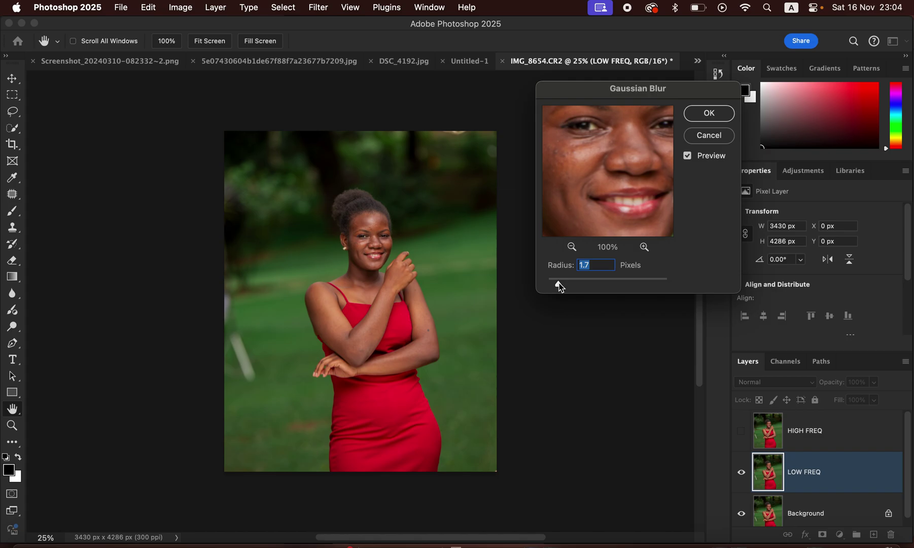
{"action": "left_click_drag", "start_coordinate": [560, 284], "coordinate": [573, 286]}
{"action": "left_click_drag", "start_coordinate": [612, 153], "coordinate": [622, 209]}
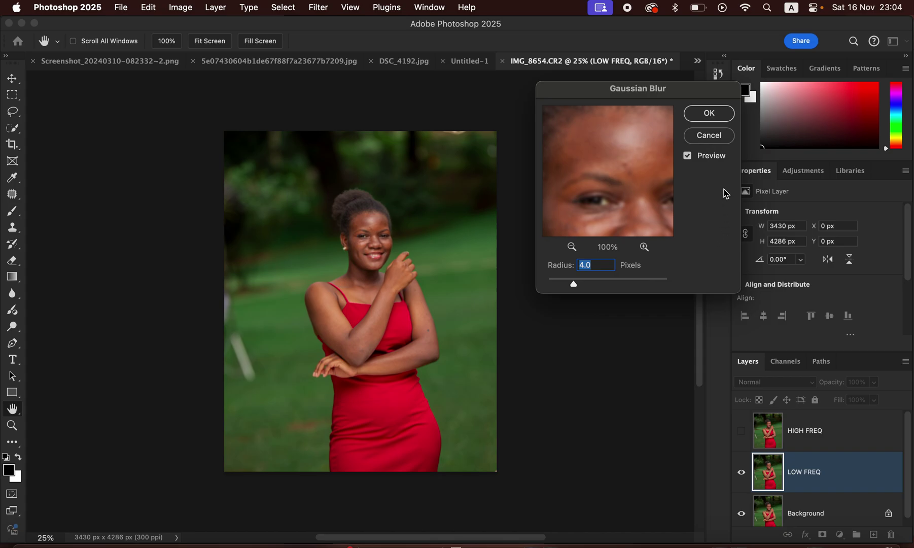
{"action": "left_click", "coordinate": [709, 114]}
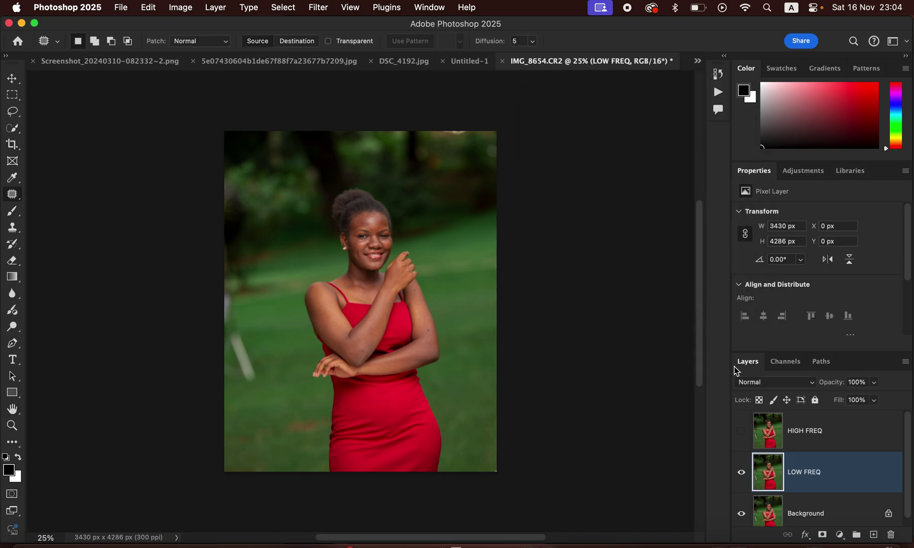
Show HIGH FREQ and set up Apply Image on it with LOW FREQ as source layer, inverted RGB channel, Add blending, scale 2 and offset 0.
{"action": "left_click", "coordinate": [833, 440]}
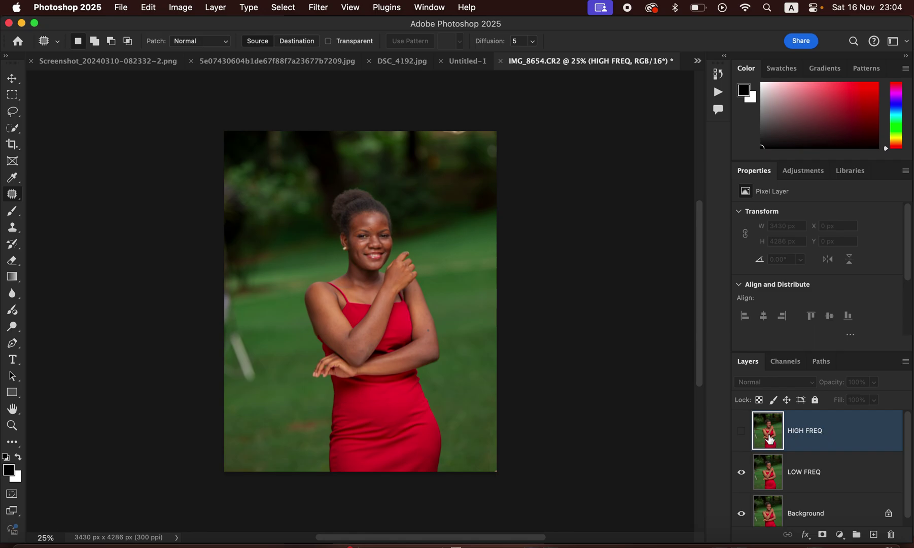
{"action": "left_click", "coordinate": [741, 437]}
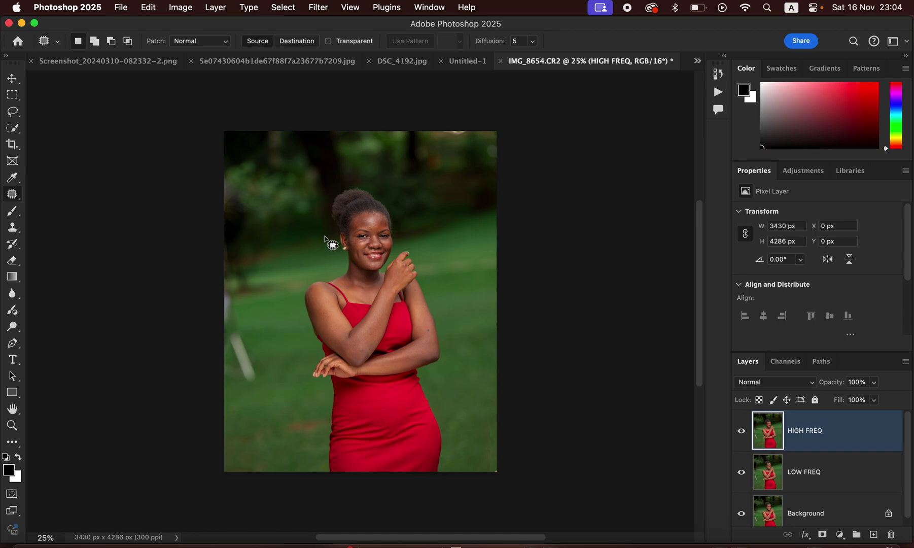
{"action": "left_click", "coordinate": [186, 7]}
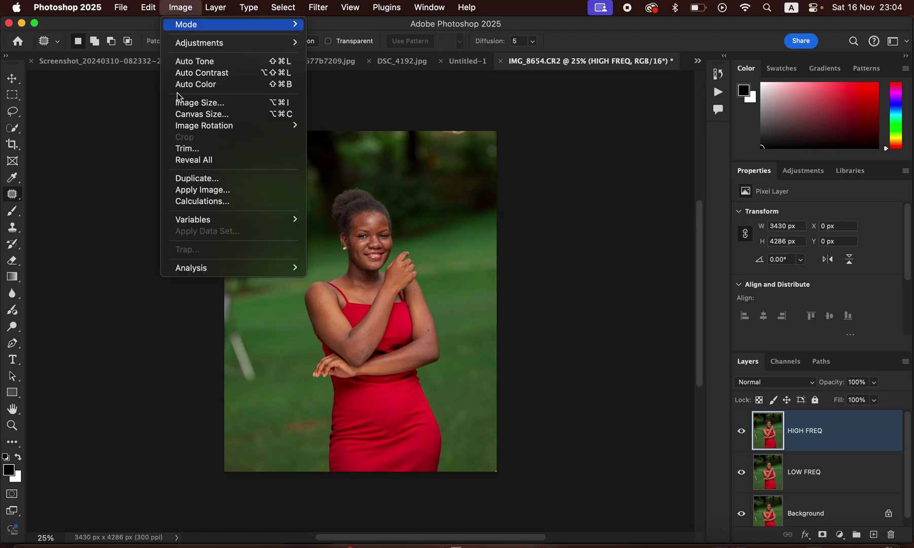
{"action": "left_click", "coordinate": [213, 191]}
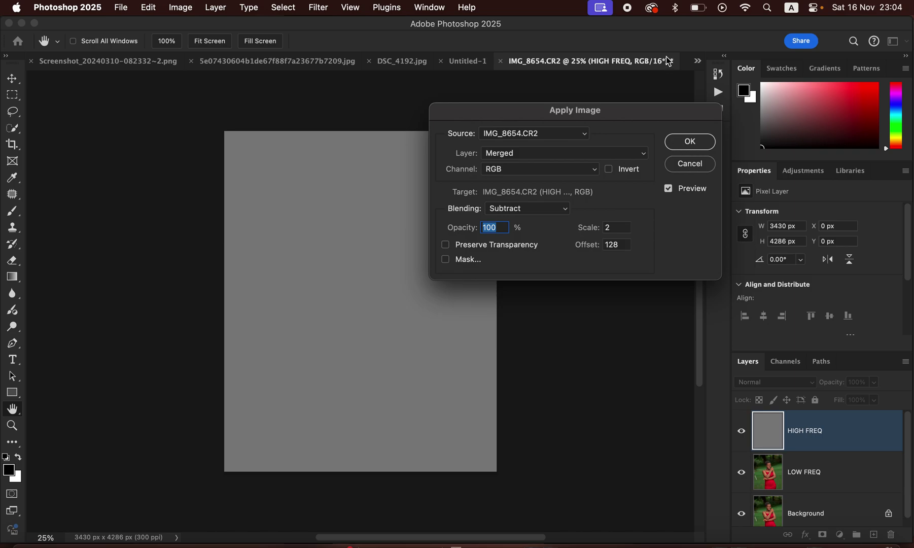
{"action": "left_click", "coordinate": [541, 154]}
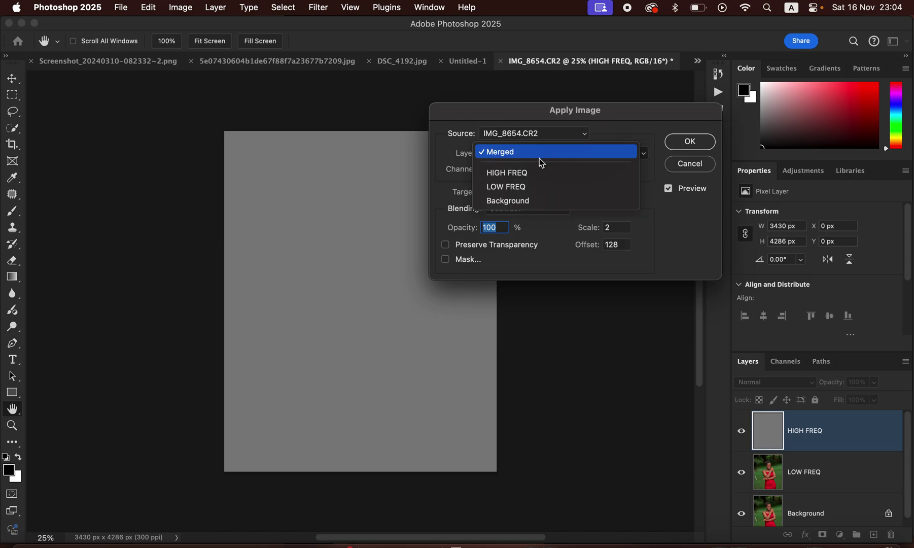
{"action": "left_click", "coordinate": [539, 192]}
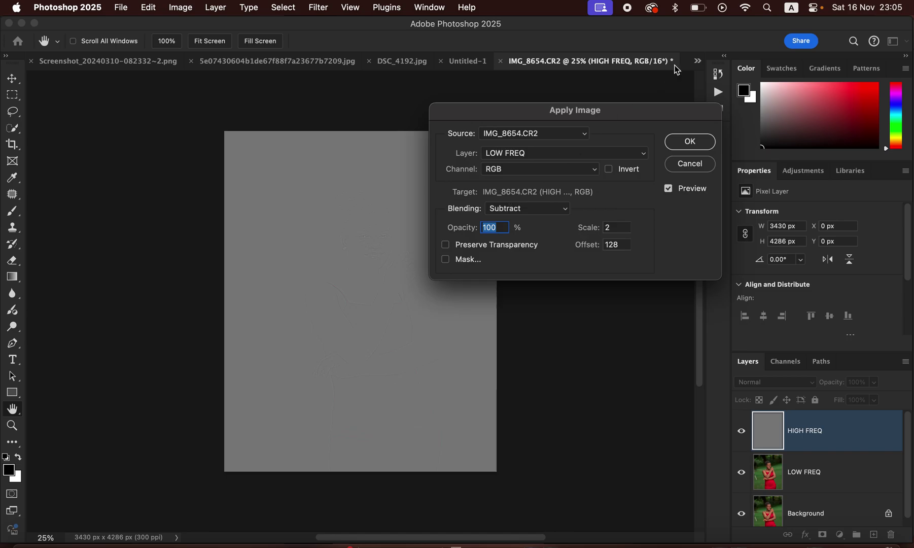
{"action": "left_click", "coordinate": [527, 208]}
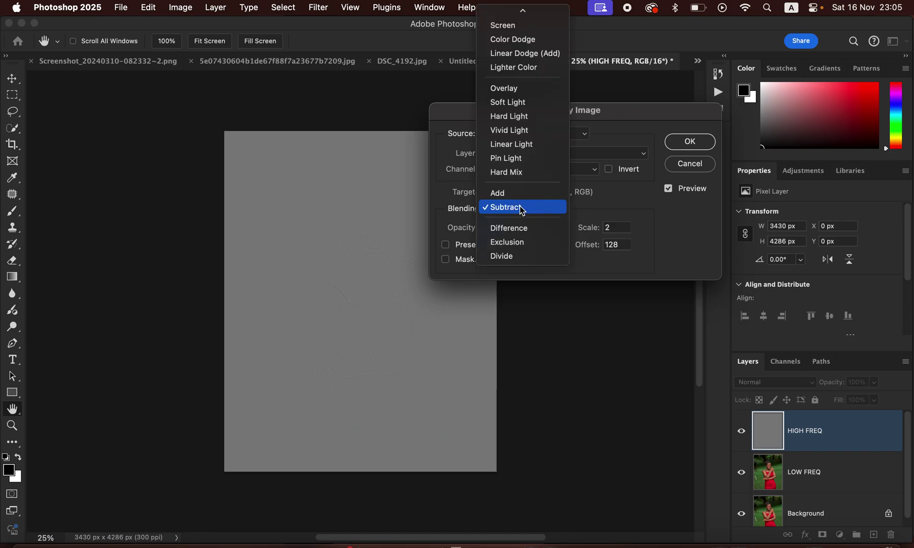
{"action": "left_click", "coordinate": [520, 196]}
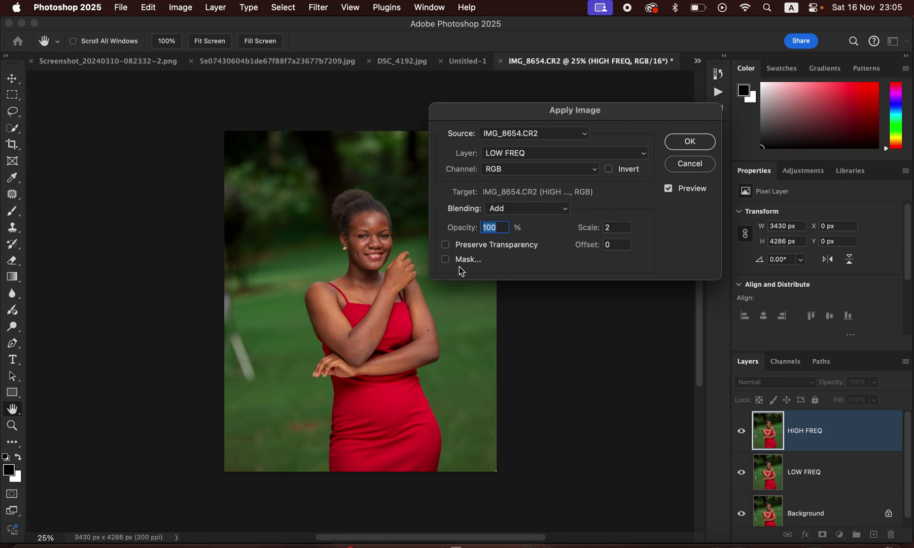
{"action": "left_click", "coordinate": [609, 169]}
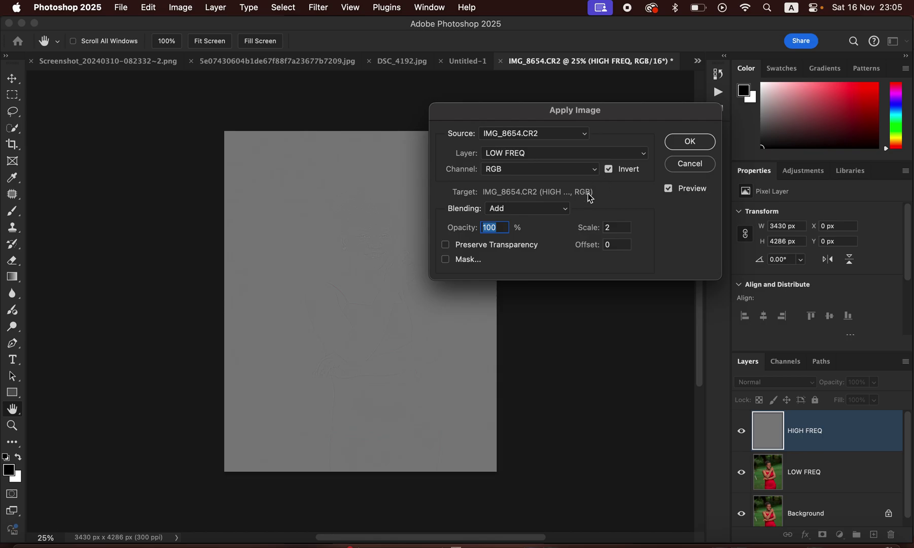
{"action": "left_click", "coordinate": [405, 291], "text": "super"}
{"action": "left_click", "coordinate": [405, 291], "text": "super"}
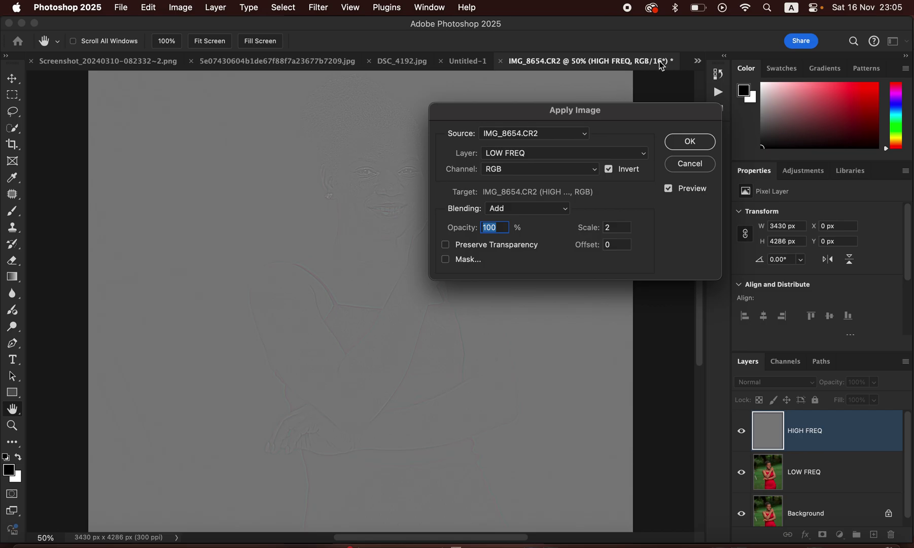
Try Subtract blending without Invert in Apply Image, with scale 2 and offset 128, and return to Add with Invert.
{"action": "left_click", "coordinate": [609, 169]}
{"action": "left_click", "coordinate": [535, 208]}
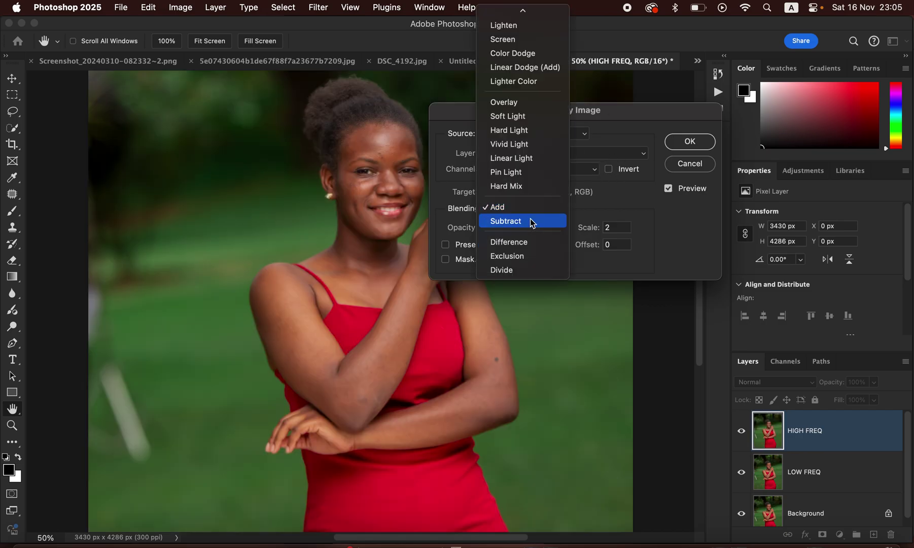
{"action": "left_click", "coordinate": [531, 221]}
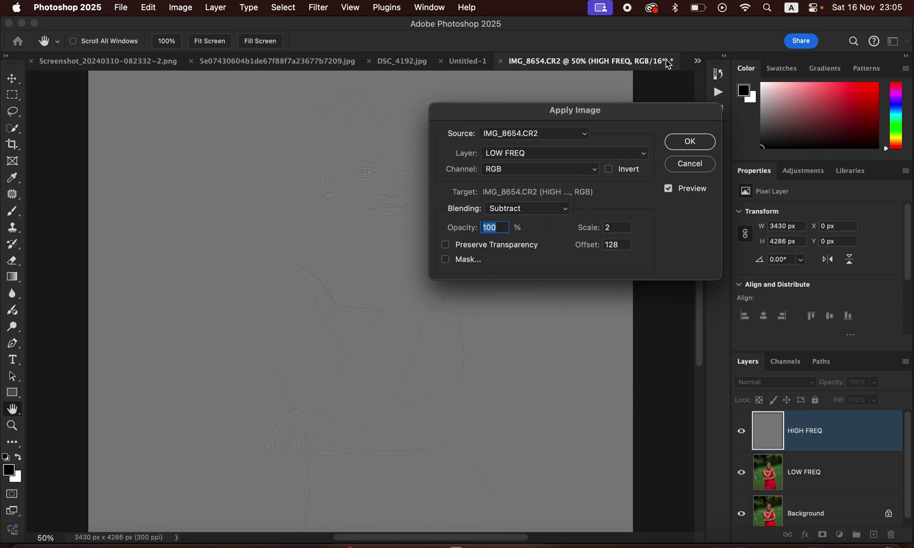
{"action": "left_click", "coordinate": [539, 209]}
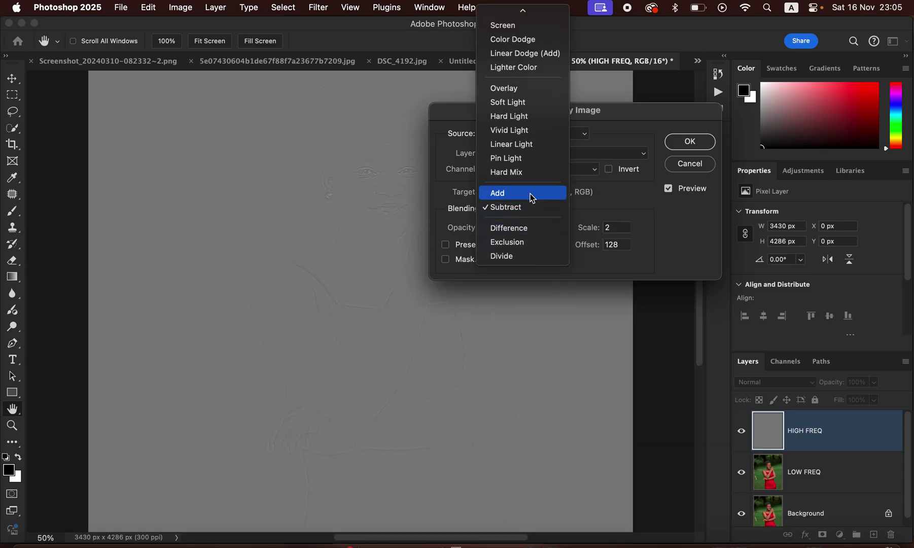
{"action": "left_click", "coordinate": [532, 198]}
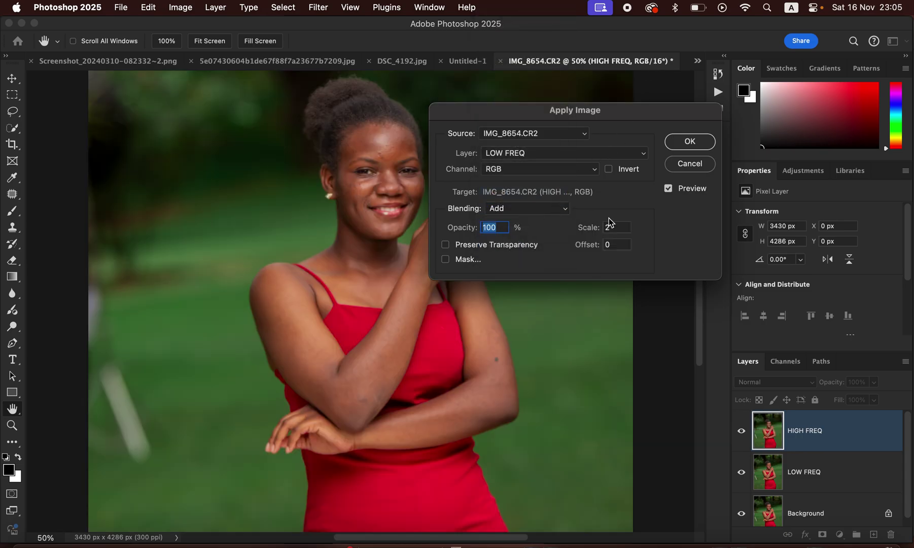
{"action": "left_click", "coordinate": [608, 171]}
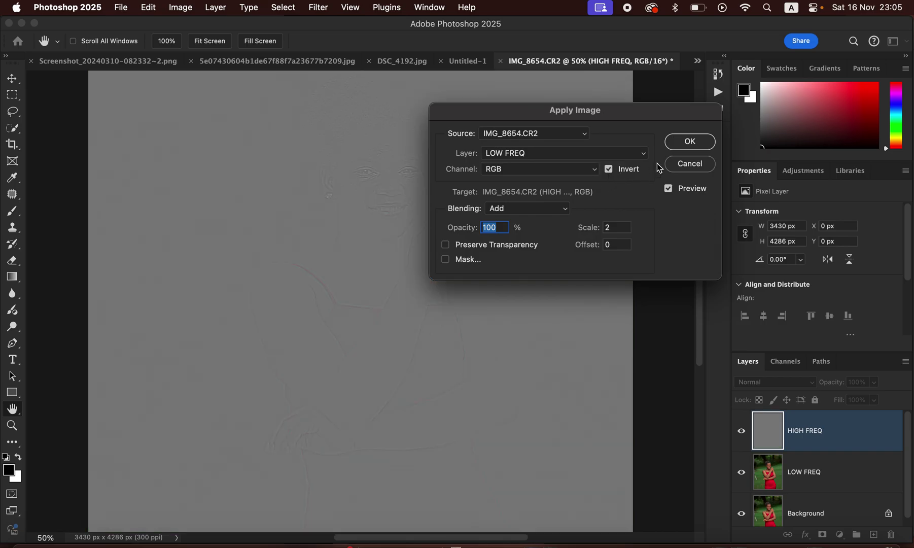
Commit Apply Image on the HIGH FREQ layer and set the layer's blend mode to Linear Light.
{"action": "left_click", "coordinate": [690, 143]}
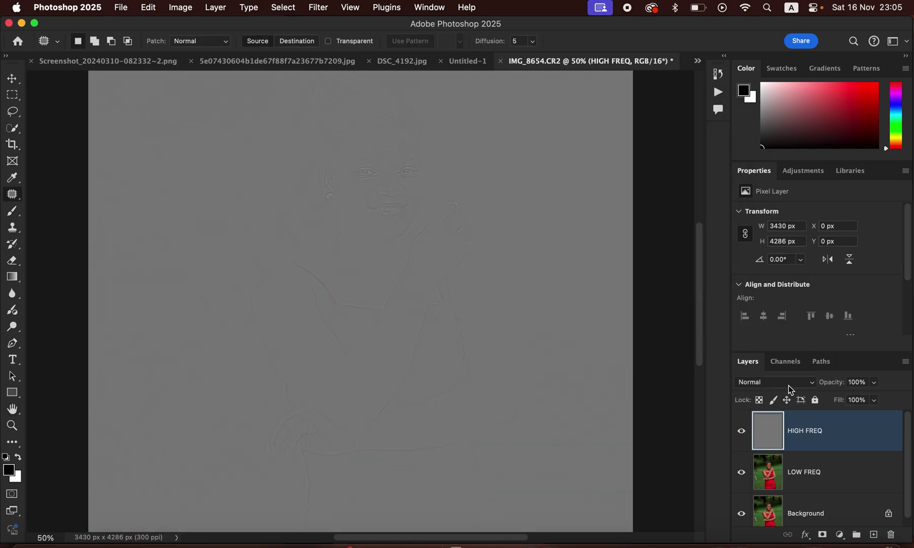
{"action": "left_click", "coordinate": [787, 383]}
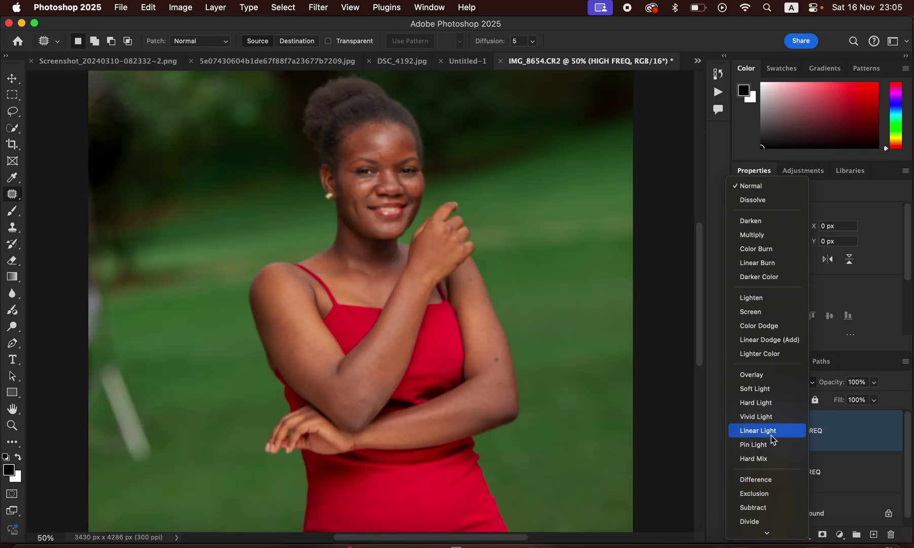
{"action": "left_click", "coordinate": [772, 431]}
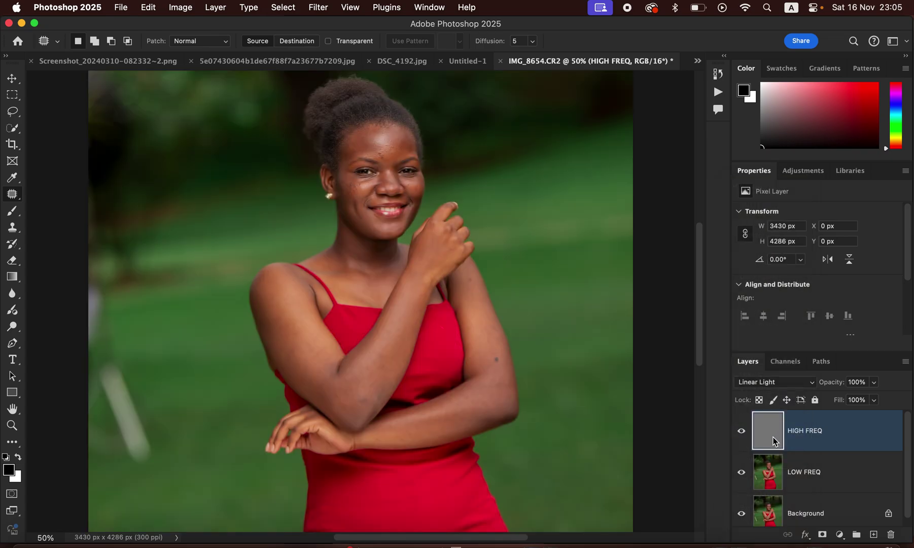
Group the HIGH FREQ and LOW FREQ layers and expand the group to show both.
{"action": "left_click", "coordinate": [849, 476], "text": "shift"}
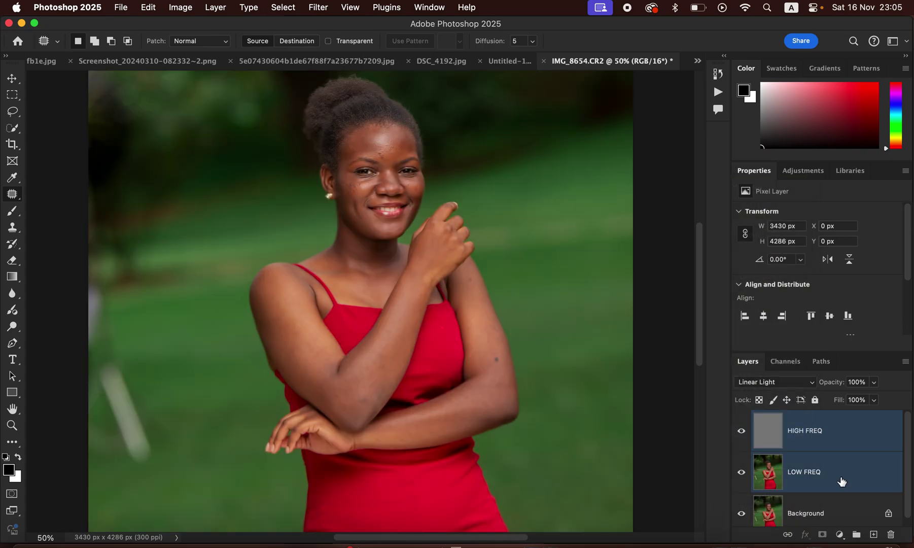
{"action": "key", "text": "super+g"}
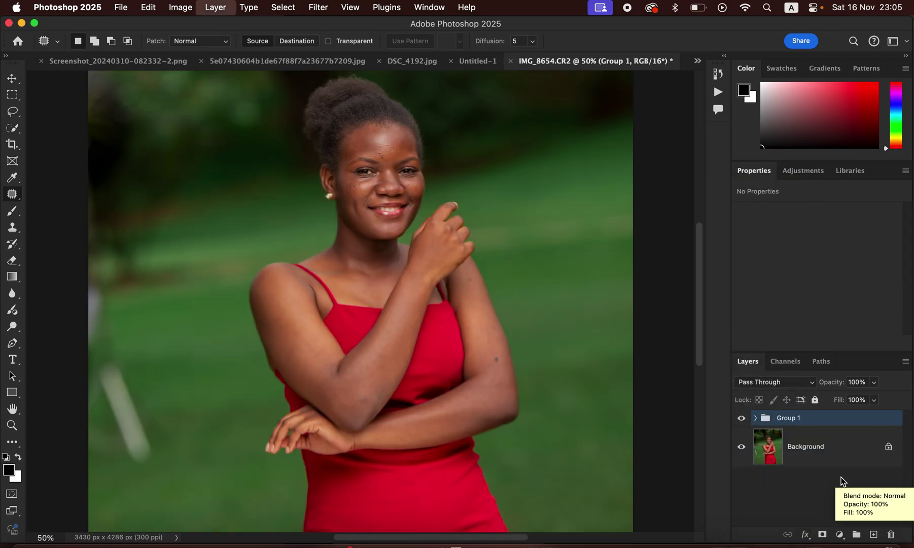
{"action": "left_click", "coordinate": [756, 419]}
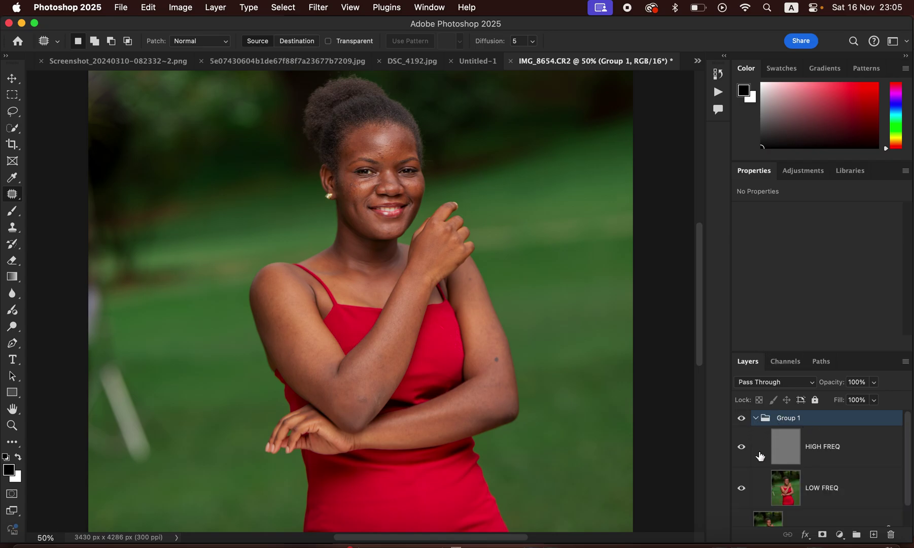
Hide HIGH FREQ and blend the forehead, cheeks and jawline on LOW FREQ with the Mixer Brush at Wet 9%, Load 75%, Mix 90%.
{"action": "left_click", "coordinate": [744, 453]}
{"action": "left_click", "coordinate": [832, 494]}
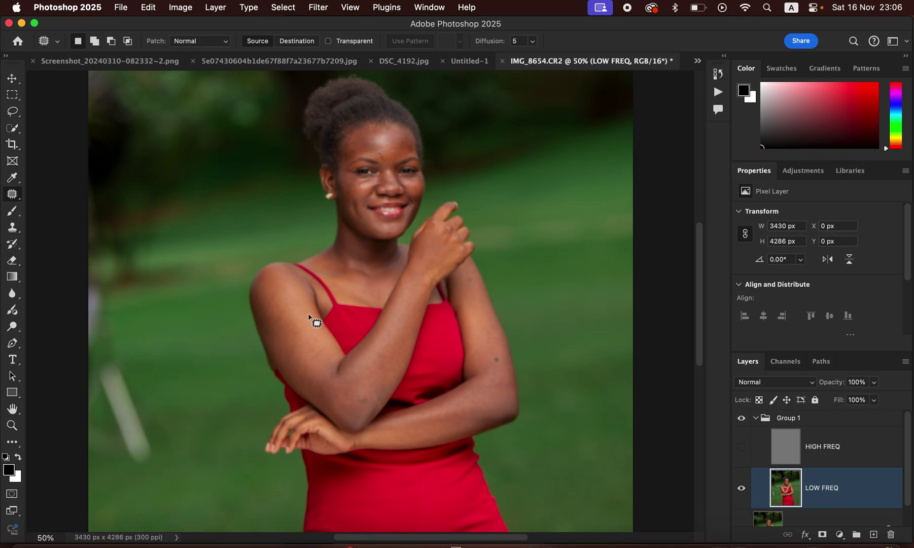
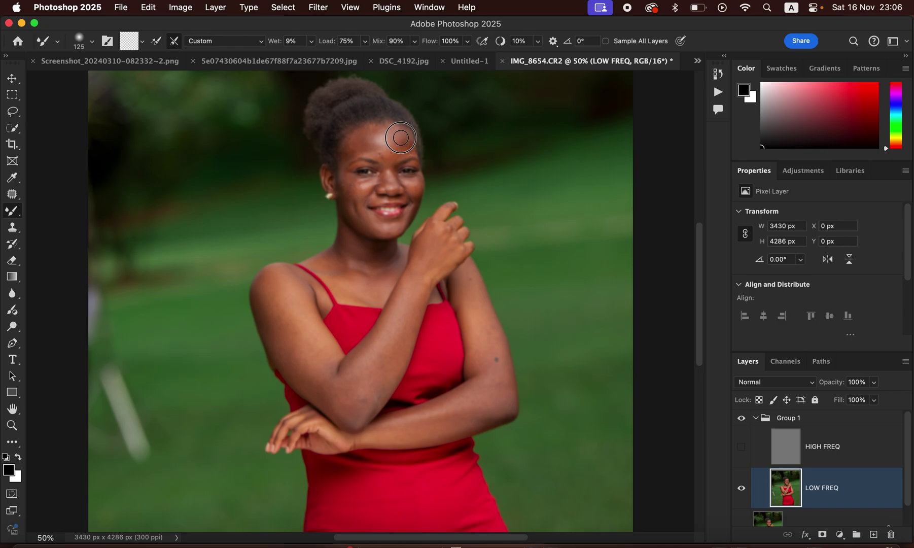
{"action": "mouse_move", "coordinate": [404, 143]}
{"action": "left_mouse_down"}
{"action": "mouse_move", "coordinate": [399, 137]}
{"action": "mouse_move", "coordinate": [397, 154]}
{"action": "left_mouse_up"}
{"action": "mouse_move", "coordinate": [353, 144]}
{"action": "left_mouse_down"}
{"action": "mouse_move", "coordinate": [361, 149]}
{"action": "mouse_move", "coordinate": [363, 135]}
{"action": "mouse_move", "coordinate": [347, 155]}
{"action": "mouse_move", "coordinate": [363, 131]}
{"action": "mouse_move", "coordinate": [373, 155]}
{"action": "left_mouse_up"}
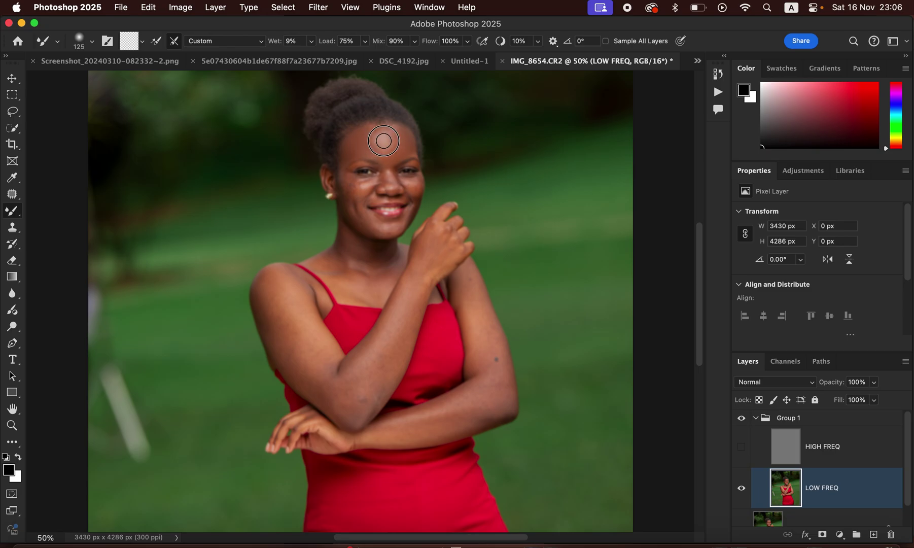
{"action": "mouse_move", "coordinate": [393, 147]}
{"action": "left_mouse_down"}
{"action": "mouse_move", "coordinate": [382, 134]}
{"action": "mouse_move", "coordinate": [366, 146]}
{"action": "mouse_move", "coordinate": [376, 154]}
{"action": "mouse_move", "coordinate": [375, 128]}
{"action": "mouse_move", "coordinate": [400, 138]}
{"action": "mouse_move", "coordinate": [388, 158]}
{"action": "left_mouse_up"}
{"action": "mouse_move", "coordinate": [354, 188]}
{"action": "left_mouse_down"}
{"action": "mouse_move", "coordinate": [344, 175]}
{"action": "mouse_move", "coordinate": [358, 189]}
{"action": "mouse_move", "coordinate": [338, 196]}
{"action": "mouse_move", "coordinate": [391, 231]}
{"action": "mouse_move", "coordinate": [360, 226]}
{"action": "mouse_move", "coordinate": [348, 189]}
{"action": "mouse_move", "coordinate": [384, 176]}
{"action": "mouse_move", "coordinate": [419, 180]}
{"action": "mouse_move", "coordinate": [414, 188]}
{"action": "left_mouse_up"}
{"action": "mouse_move", "coordinate": [401, 222]}
{"action": "left_mouse_down"}
{"action": "mouse_move", "coordinate": [369, 207]}
{"action": "mouse_move", "coordinate": [373, 196]}
{"action": "mouse_move", "coordinate": [343, 173]}
{"action": "mouse_move", "coordinate": [346, 154]}
{"action": "mouse_move", "coordinate": [353, 218]}
{"action": "mouse_move", "coordinate": [397, 226]}
{"action": "mouse_move", "coordinate": [396, 253]}
{"action": "left_mouse_up"}
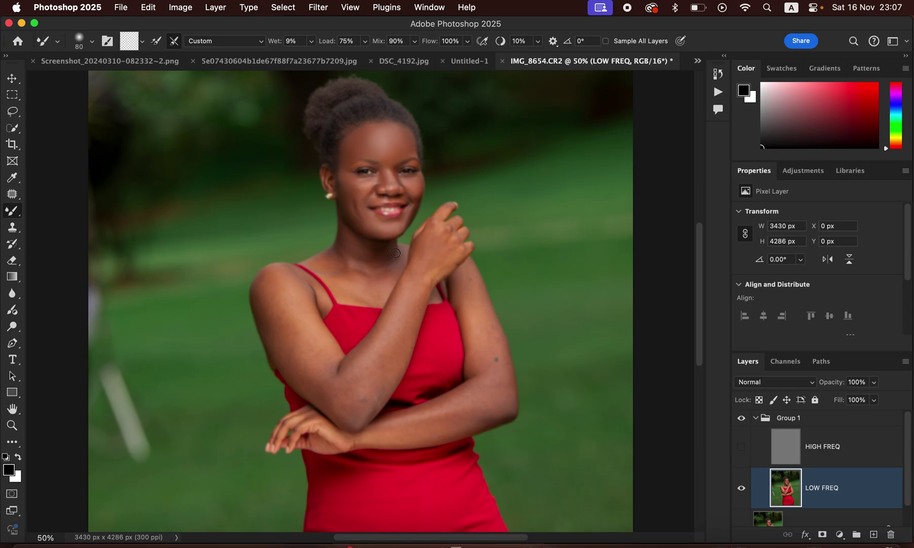
Enlarge the Mixer Brush to 175 px and blend the neck and forehead tones on LOW FREQ.
{"action": "key", "text": "bracketright"}
{"action": "key", "text": "bracketright"}
{"action": "key", "text": "bracketright"}
{"action": "key", "text": "bracketright"}
{"action": "key", "text": "bracketright"}
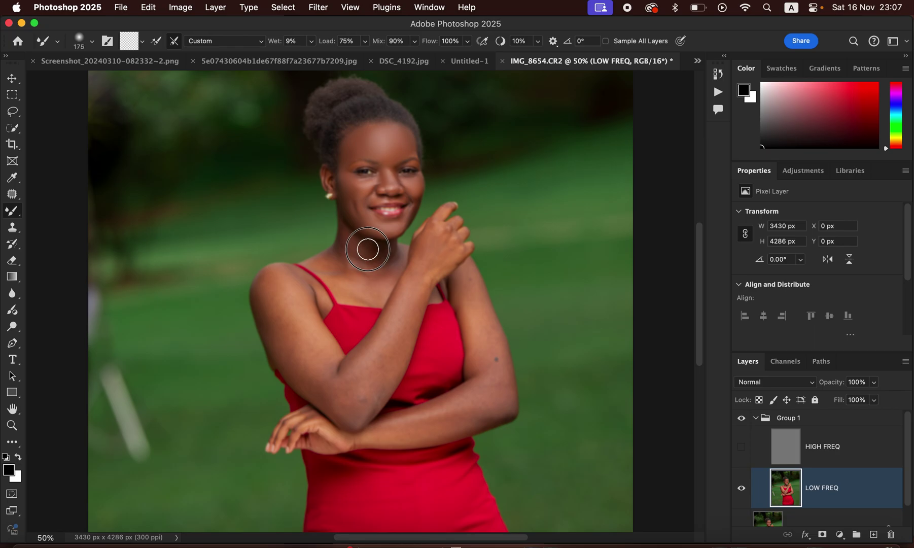
{"action": "mouse_move", "coordinate": [367, 269]}
{"action": "left_mouse_down"}
{"action": "mouse_move", "coordinate": [358, 245]}
{"action": "mouse_move", "coordinate": [339, 257]}
{"action": "mouse_move", "coordinate": [360, 272]}
{"action": "mouse_move", "coordinate": [384, 252]}
{"action": "mouse_move", "coordinate": [353, 290]}
{"action": "mouse_move", "coordinate": [357, 280]}
{"action": "mouse_move", "coordinate": [328, 264]}
{"action": "mouse_move", "coordinate": [341, 272]}
{"action": "mouse_move", "coordinate": [345, 241]}
{"action": "left_mouse_up"}
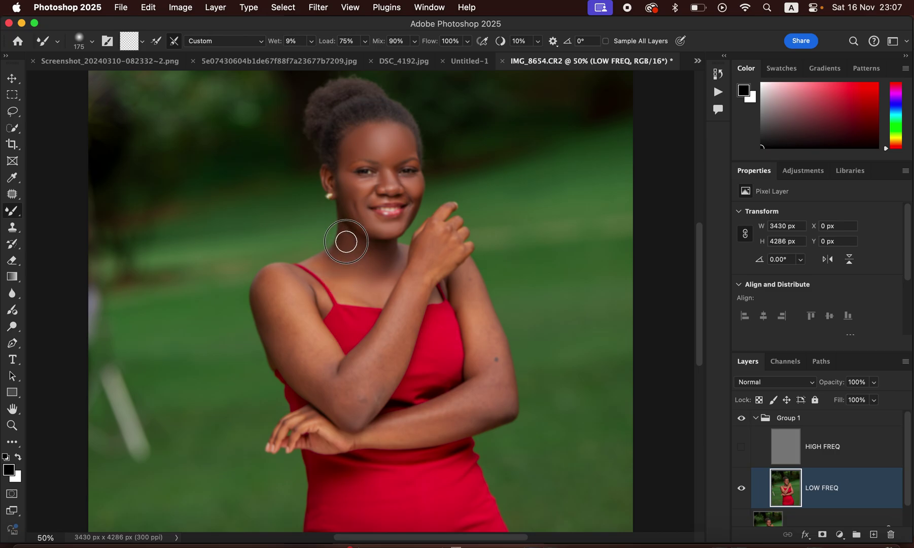
{"action": "mouse_move", "coordinate": [367, 141]}
{"action": "left_mouse_down"}
{"action": "mouse_move", "coordinate": [370, 131]}
{"action": "mouse_move", "coordinate": [401, 139]}
{"action": "left_mouse_up"}
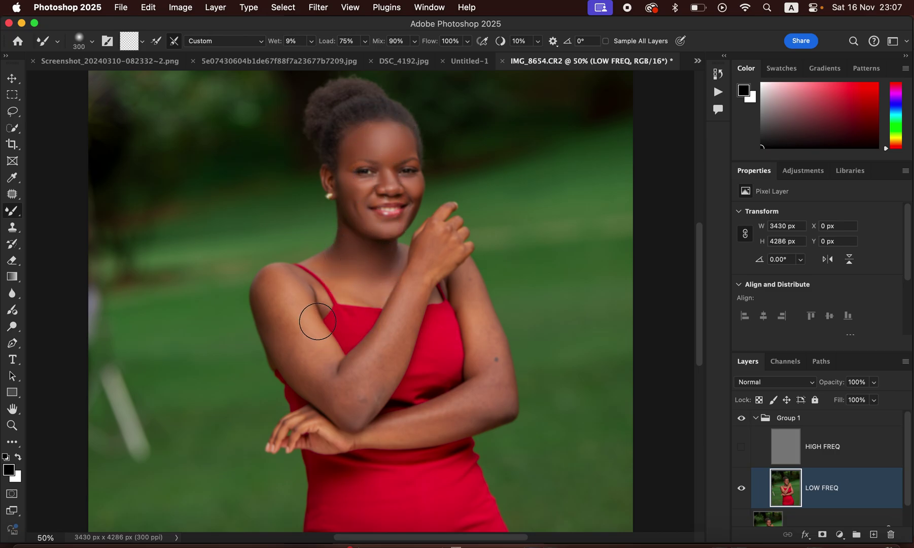
Blend the skin tones of the chest, shoulders and both arms on LOW FREQ, adjusting the Mixer Brush size to each area.
{"action": "key", "text": "bracketright"}
{"action": "mouse_move", "coordinate": [297, 296]}
{"action": "left_mouse_down"}
{"action": "mouse_move", "coordinate": [321, 348]}
{"action": "mouse_move", "coordinate": [285, 288]}
{"action": "mouse_move", "coordinate": [285, 333]}
{"action": "mouse_move", "coordinate": [329, 394]}
{"action": "mouse_move", "coordinate": [271, 295]}
{"action": "mouse_move", "coordinate": [272, 304]}
{"action": "mouse_move", "coordinate": [273, 282]}
{"action": "mouse_move", "coordinate": [292, 337]}
{"action": "mouse_move", "coordinate": [318, 372]}
{"action": "mouse_move", "coordinate": [362, 373]}
{"action": "mouse_move", "coordinate": [352, 388]}
{"action": "mouse_move", "coordinate": [378, 358]}
{"action": "mouse_move", "coordinate": [361, 394]}
{"action": "mouse_move", "coordinate": [383, 350]}
{"action": "mouse_move", "coordinate": [363, 399]}
{"action": "mouse_move", "coordinate": [369, 389]}
{"action": "mouse_move", "coordinate": [346, 404]}
{"action": "mouse_move", "coordinate": [413, 296]}
{"action": "mouse_move", "coordinate": [378, 388]}
{"action": "mouse_move", "coordinate": [370, 391]}
{"action": "mouse_move", "coordinate": [371, 358]}
{"action": "mouse_move", "coordinate": [384, 326]}
{"action": "mouse_move", "coordinate": [347, 370]}
{"action": "mouse_move", "coordinate": [352, 359]}
{"action": "mouse_move", "coordinate": [421, 255]}
{"action": "mouse_move", "coordinate": [437, 253]}
{"action": "mouse_move", "coordinate": [427, 274]}
{"action": "mouse_move", "coordinate": [447, 264]}
{"action": "mouse_move", "coordinate": [434, 258]}
{"action": "mouse_move", "coordinate": [440, 236]}
{"action": "mouse_move", "coordinate": [422, 247]}
{"action": "mouse_move", "coordinate": [442, 255]}
{"action": "mouse_move", "coordinate": [439, 231]}
{"action": "mouse_move", "coordinate": [453, 249]}
{"action": "mouse_move", "coordinate": [427, 277]}
{"action": "mouse_move", "coordinate": [475, 306]}
{"action": "mouse_move", "coordinate": [491, 363]}
{"action": "mouse_move", "coordinate": [474, 304]}
{"action": "mouse_move", "coordinate": [490, 369]}
{"action": "mouse_move", "coordinate": [478, 398]}
{"action": "mouse_move", "coordinate": [448, 420]}
{"action": "mouse_move", "coordinate": [400, 432]}
{"action": "mouse_move", "coordinate": [387, 433]}
{"action": "mouse_move", "coordinate": [482, 406]}
{"action": "mouse_move", "coordinate": [451, 407]}
{"action": "mouse_move", "coordinate": [454, 393]}
{"action": "mouse_move", "coordinate": [494, 401]}
{"action": "mouse_move", "coordinate": [473, 280]}
{"action": "mouse_move", "coordinate": [458, 294]}
{"action": "left_mouse_up"}
{"action": "key", "text": "bracketleft"}
{"action": "key", "text": "bracketright"}
{"action": "key", "text": "bracketright"}
{"action": "key", "text": "bracketleft"}
{"action": "key", "text": "bracketleft"}
{"action": "key", "text": "bracketleft"}
{"action": "mouse_move", "coordinate": [261, 296]}
{"action": "left_mouse_down"}
{"action": "mouse_move", "coordinate": [300, 375]}
{"action": "mouse_move", "coordinate": [335, 390]}
{"action": "mouse_move", "coordinate": [348, 415]}
{"action": "mouse_move", "coordinate": [338, 413]}
{"action": "mouse_move", "coordinate": [374, 405]}
{"action": "mouse_move", "coordinate": [392, 383]}
{"action": "mouse_move", "coordinate": [344, 290]}
{"action": "mouse_move", "coordinate": [358, 295]}
{"action": "mouse_move", "coordinate": [323, 262]}
{"action": "mouse_move", "coordinate": [348, 258]}
{"action": "mouse_move", "coordinate": [348, 232]}
{"action": "mouse_move", "coordinate": [362, 260]}
{"action": "mouse_move", "coordinate": [351, 332]}
{"action": "mouse_move", "coordinate": [328, 350]}
{"action": "mouse_move", "coordinate": [339, 425]}
{"action": "mouse_move", "coordinate": [298, 422]}
{"action": "mouse_move", "coordinate": [353, 441]}
{"action": "mouse_move", "coordinate": [407, 435]}
{"action": "left_mouse_up"}
{"action": "mouse_move", "coordinate": [433, 288]}
{"action": "left_mouse_down"}
{"action": "mouse_move", "coordinate": [428, 270]}
{"action": "mouse_move", "coordinate": [445, 212]}
{"action": "mouse_move", "coordinate": [460, 250]}
{"action": "mouse_move", "coordinate": [451, 263]}
{"action": "mouse_move", "coordinate": [471, 279]}
{"action": "mouse_move", "coordinate": [497, 369]}
{"action": "left_mouse_up"}
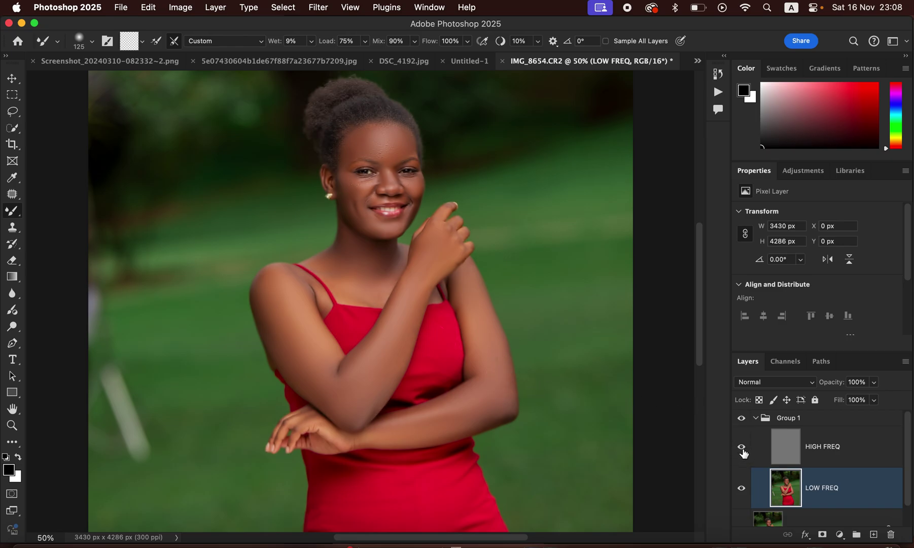
Check the retouch with Group 1 hidden and shown, and blend a small spot on the upper chest.
{"action": "left_click", "coordinate": [741, 418]}
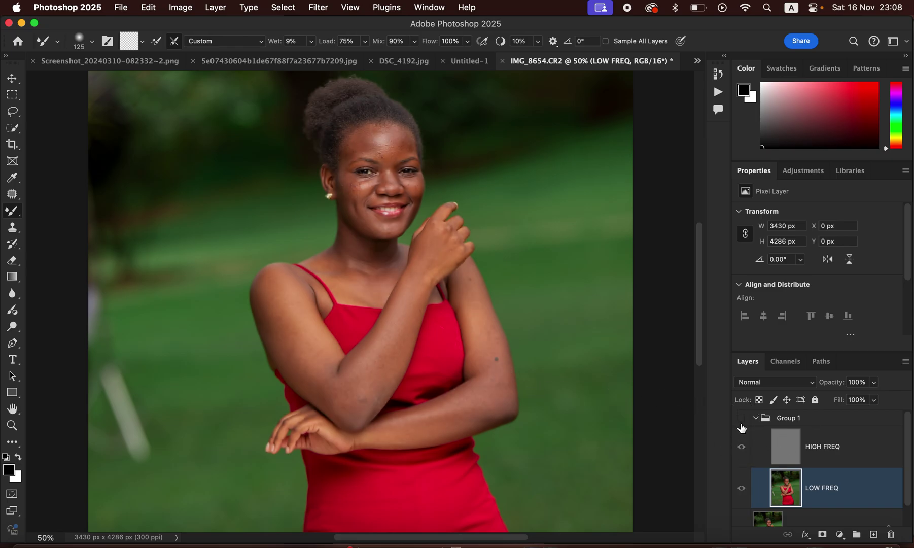
{"action": "left_click", "coordinate": [742, 424]}
{"action": "left_click", "coordinate": [742, 427]}
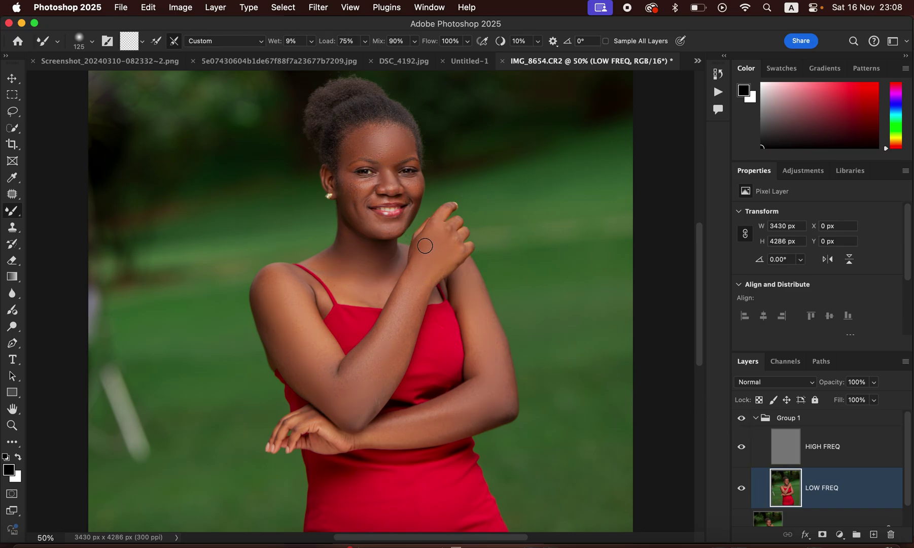
{"action": "mouse_move", "coordinate": [364, 293]}
{"action": "left_mouse_down"}
{"action": "mouse_move", "coordinate": [377, 301]}
{"action": "mouse_move", "coordinate": [363, 287]}
{"action": "left_mouse_up"}
Select the HIGH FREQ layer and set up the Clone Stamp tool with a soft 35 px brush for close work on the face.
{"action": "left_click", "coordinate": [824, 452]}
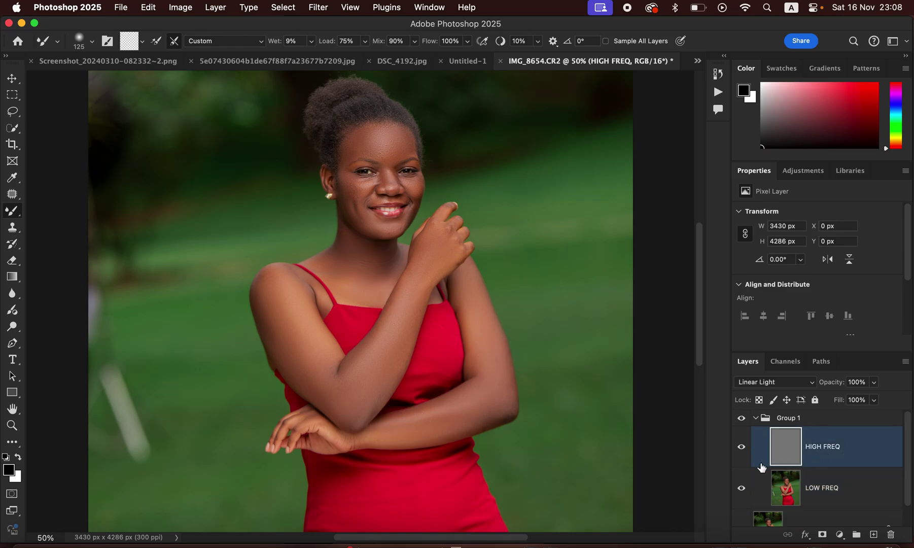
{"action": "left_click", "coordinate": [12, 227]}
{"action": "key", "text": "super+plus"}
{"action": "key", "text": "super+plus"}
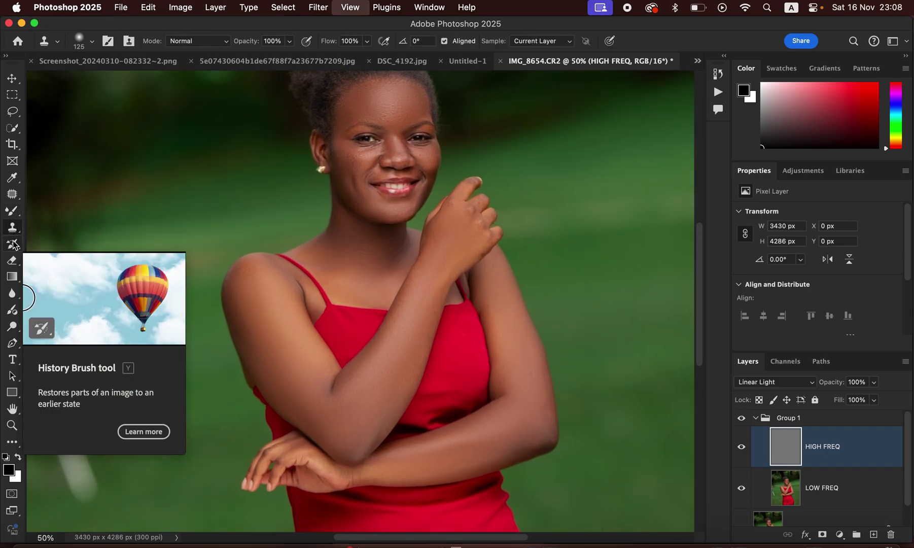
{"action": "scroll", "coordinate": [474, 227], "scroll_direction": "up", "scroll_amount": 10}
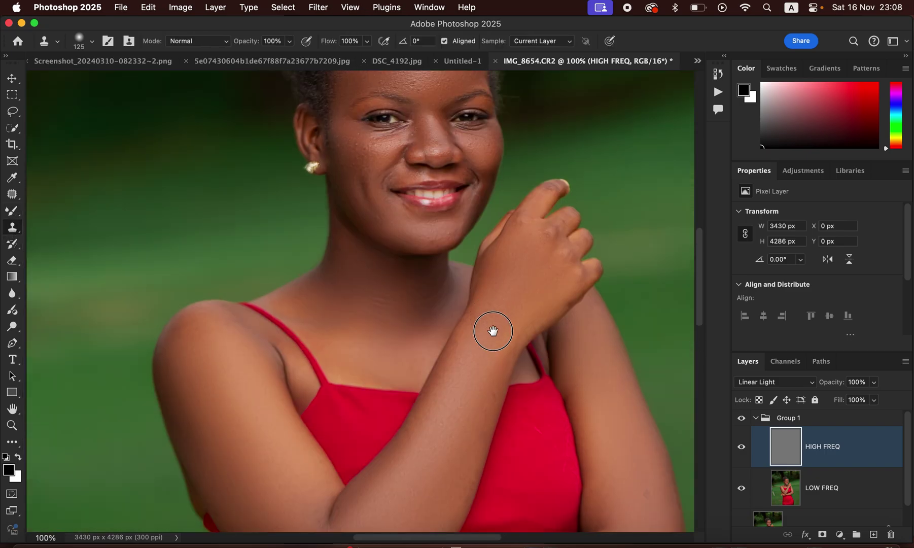
{"action": "key", "text": "bracketleft"}
{"action": "key", "text": "bracketleft"}
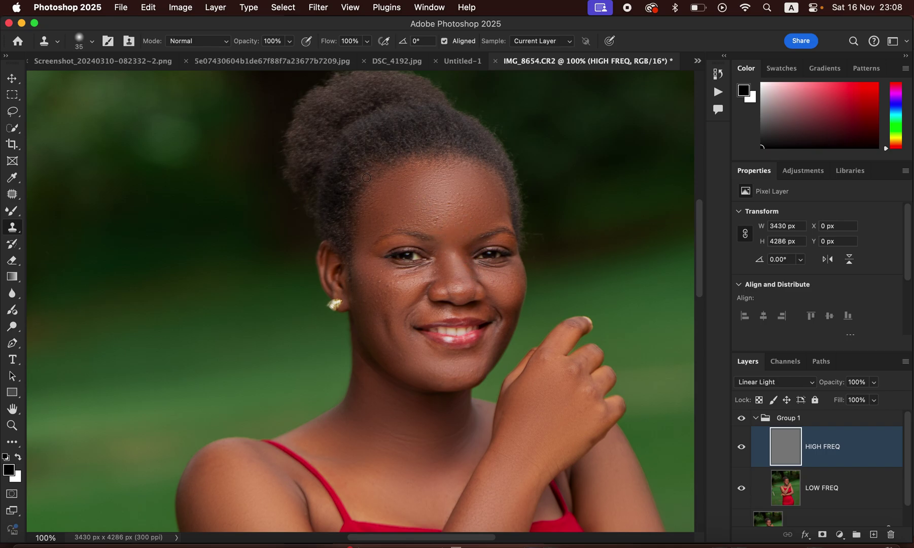
{"action": "left_click", "coordinate": [93, 42]}
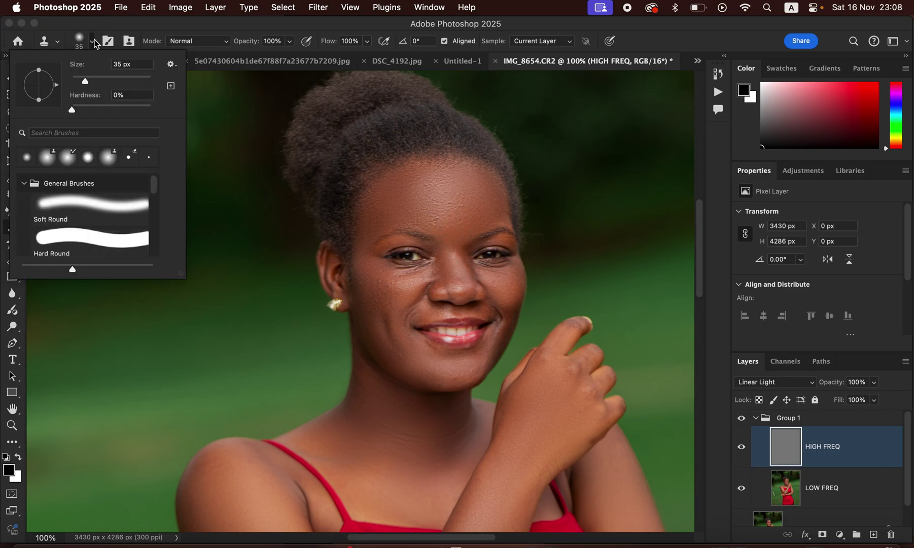
{"action": "left_click", "coordinate": [95, 43]}
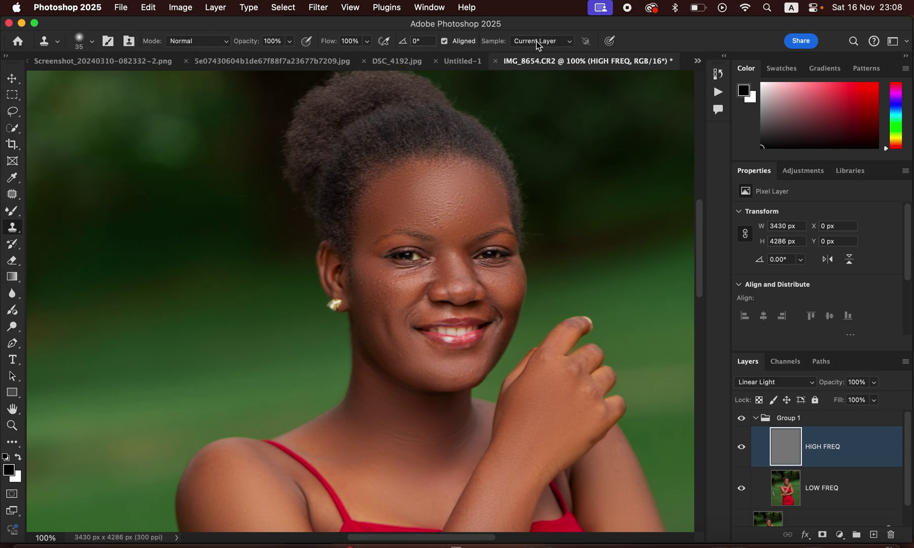
Clone clean skin texture over the blemishes on the forehead, under the eye, and on the cheek and chin of HIGH FREQ.
{"action": "left_click", "coordinate": [447, 235], "text": "alt"}
{"action": "key", "text": "alt"}
{"action": "left_click", "coordinate": [448, 233], "text": "alt"}
{"action": "left_click", "coordinate": [447, 228], "text": "alt"}
{"action": "left_click", "coordinate": [448, 213], "text": "alt"}
{"action": "left_click", "coordinate": [449, 217], "text": "alt"}
{"action": "left_click", "coordinate": [397, 291], "text": "alt"}
{"action": "left_click", "coordinate": [436, 270], "text": "alt"}
{"action": "mouse_move", "coordinate": [423, 269]}
{"action": "left_mouse_down"}
{"action": "mouse_move", "coordinate": [406, 266]}
{"action": "mouse_move", "coordinate": [394, 279]}
{"action": "left_mouse_up"}
{"action": "mouse_move", "coordinate": [409, 344]}
{"action": "left_mouse_down"}
{"action": "mouse_move", "coordinate": [408, 358]}
{"action": "mouse_move", "coordinate": [396, 354]}
{"action": "left_mouse_up"}
Collapse Group 1 and toggle its visibility to compare the whole portrait before and after the skin retouch.
{"action": "key", "text": "super+minus"}
{"action": "key", "text": "super+minus"}
{"action": "key", "text": "super+minus"}
{"action": "key", "text": "super+minus"}
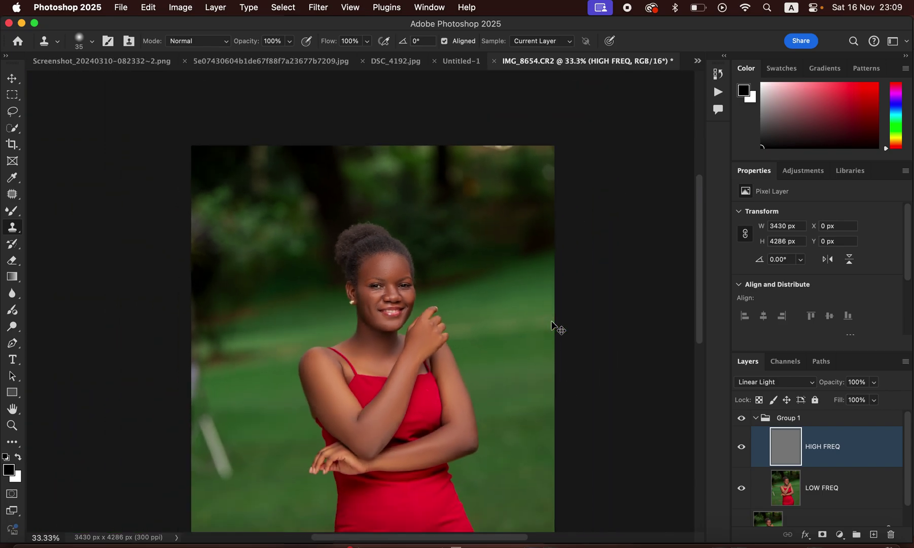
{"action": "key", "text": "super+plus"}
{"action": "key", "text": "super+minus"}
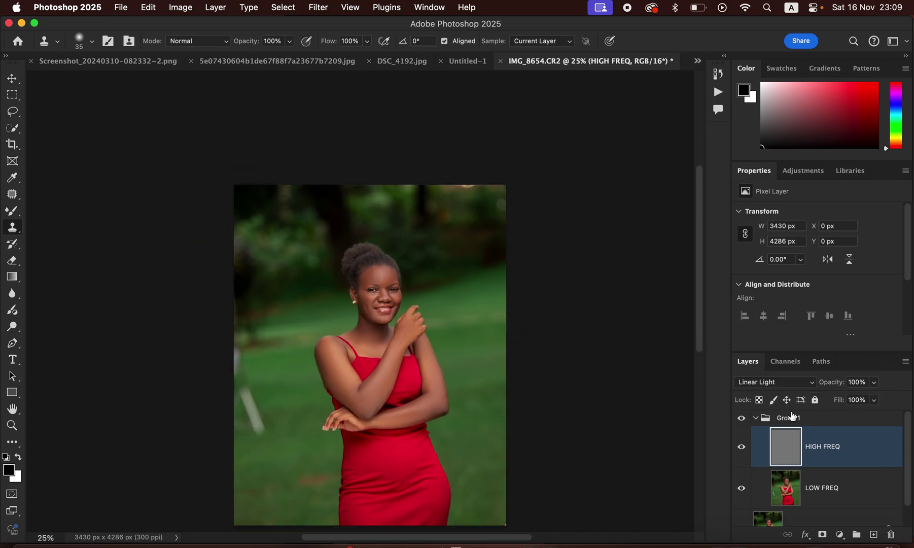
{"action": "left_click", "coordinate": [754, 421]}
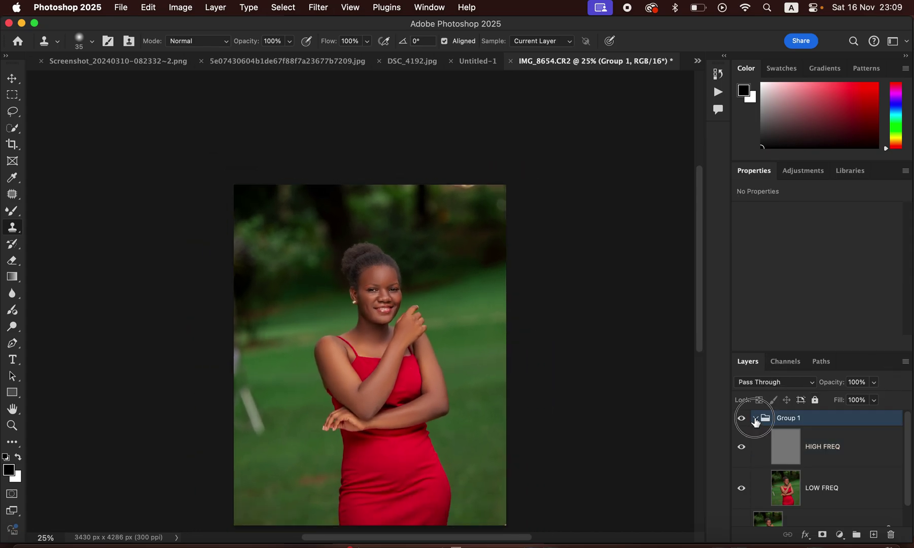
{"action": "left_click", "coordinate": [755, 421]}
{"action": "left_click", "coordinate": [741, 419]}
{"action": "left_click", "coordinate": [742, 419]}
{"action": "left_click", "coordinate": [742, 420]}
{"action": "left_click", "coordinate": [742, 419]}
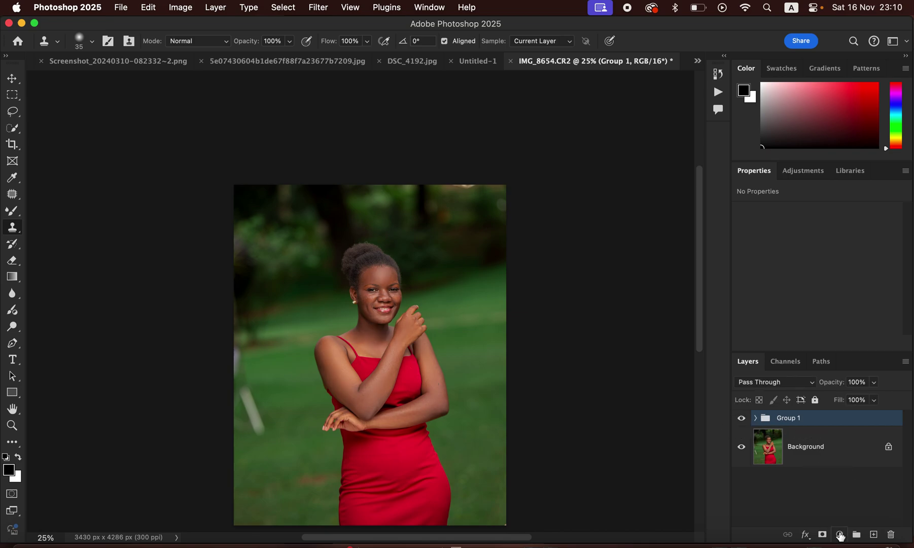
Add a Gradient Map adjustment layer above Group 1 and hide it to keep the natural skin colors available for sampling.
{"action": "left_click", "coordinate": [840, 535]}
{"action": "left_click", "coordinate": [847, 517]}
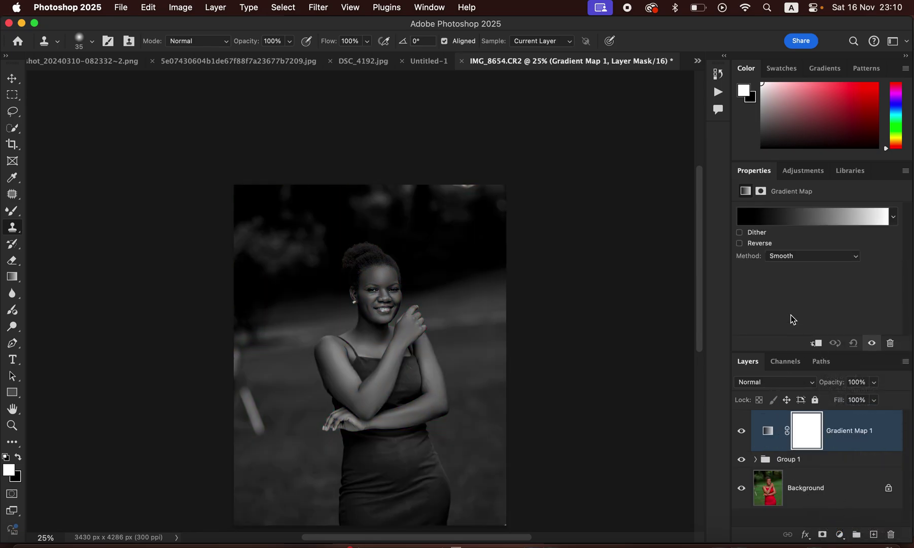
{"action": "left_click", "coordinate": [770, 429]}
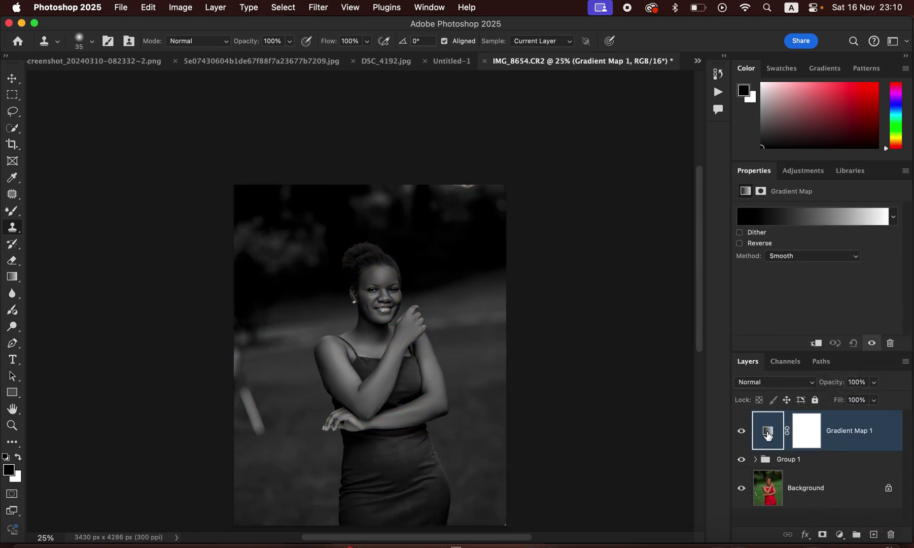
{"action": "left_click", "coordinate": [743, 435]}
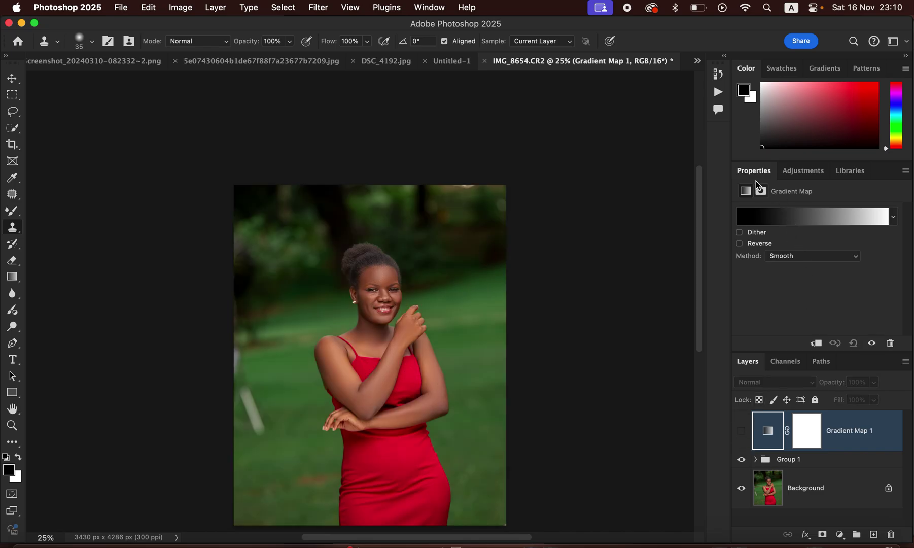
Open the gradient map's gradient for editing and review the eyedropper sampling options, 5 by 5 Average and All Layers.
{"action": "left_click", "coordinate": [774, 217]}
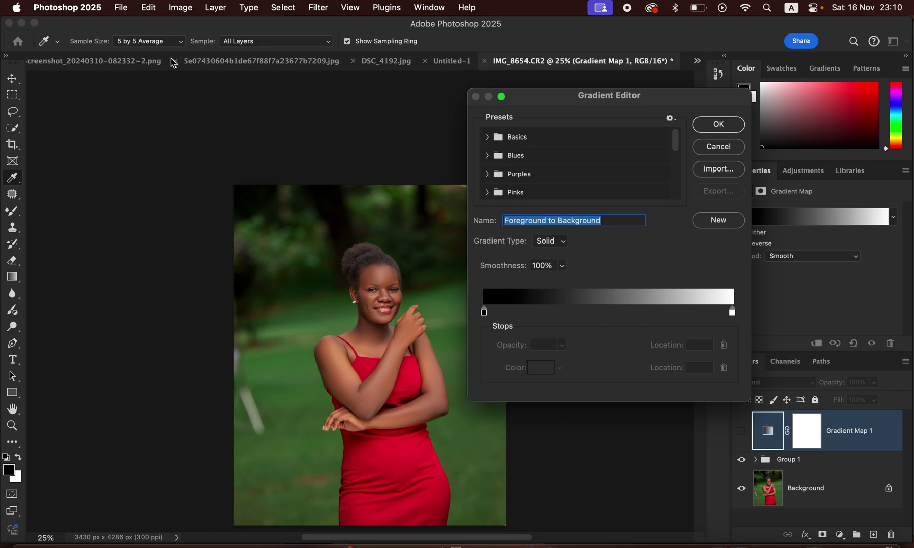
{"action": "left_click", "coordinate": [250, 45]}
{"action": "left_click", "coordinate": [254, 39]}
{"action": "left_click", "coordinate": [176, 43]}
{"action": "left_click", "coordinate": [177, 43]}
{"action": "left_click", "coordinate": [252, 43]}
{"action": "left_click", "coordinate": [269, 45]}
Set the gradient's stop at location 0 to the dark skin tone 3f2011 sampled from the shadow on the neck.
{"action": "left_click", "coordinate": [484, 312]}
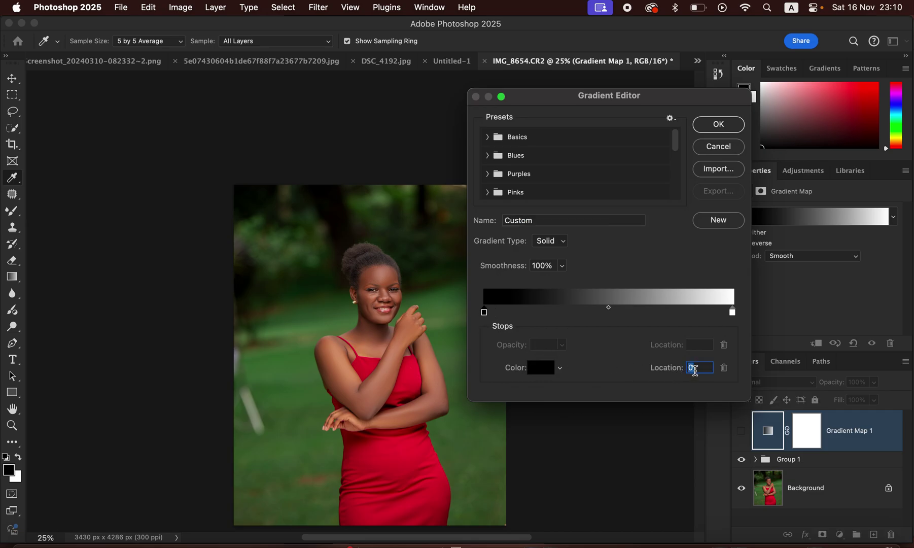
{"action": "left_click", "coordinate": [541, 370]}
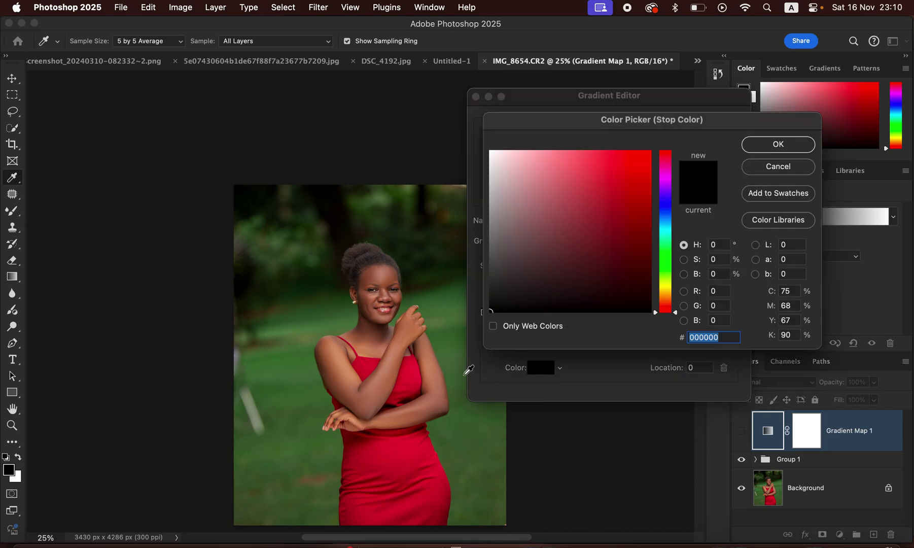
{"action": "key", "text": "super+equal"}
{"action": "key", "text": "super+equal"}
{"action": "key", "text": "super+equal"}
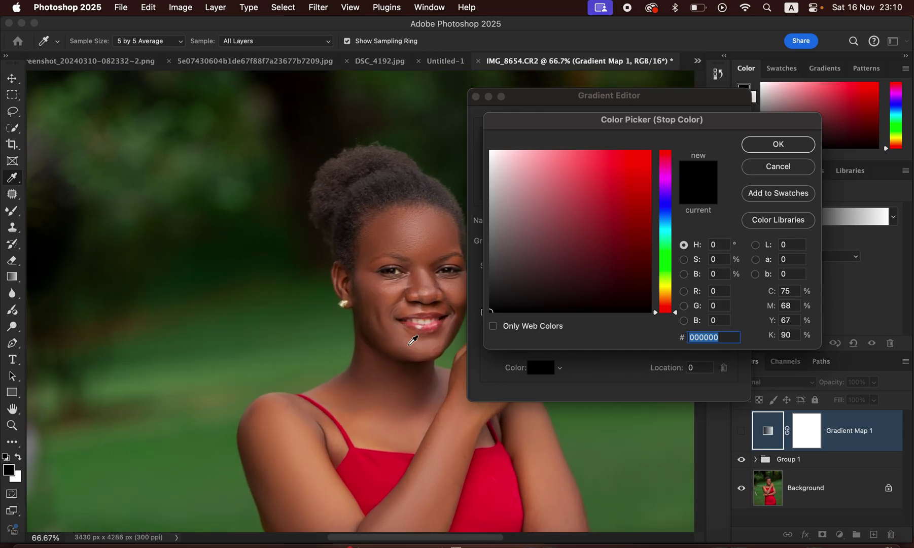
{"action": "left_click", "coordinate": [406, 370]}
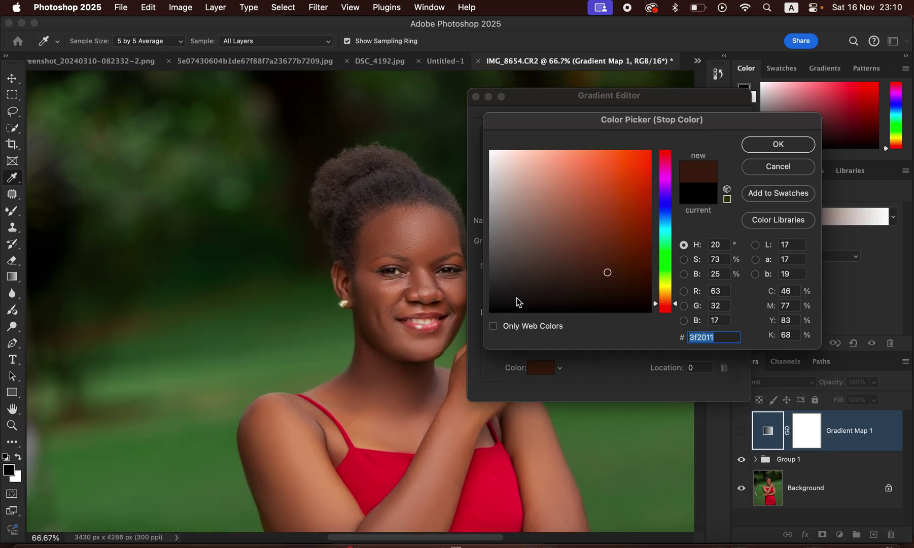
{"action": "left_click", "coordinate": [763, 146]}
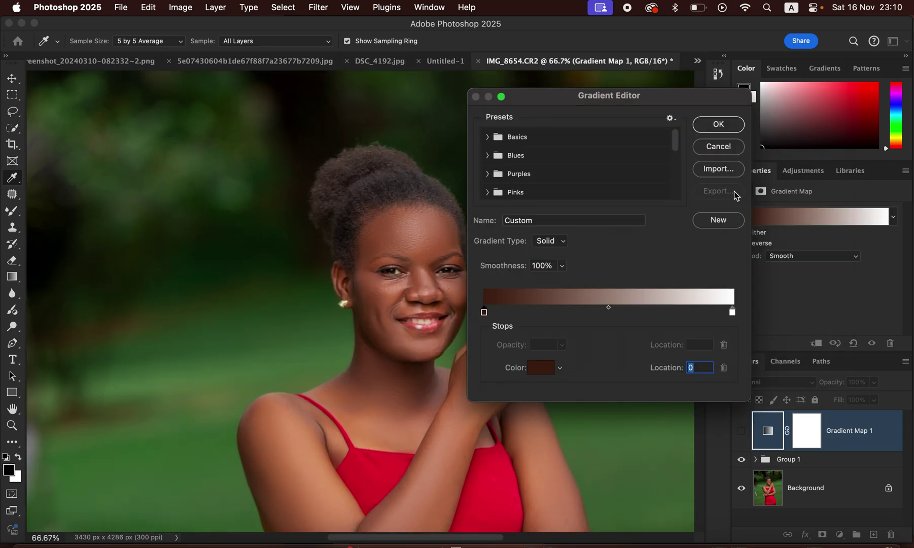
Set the gradient's stop at location 100 to the light skin tone c5957e sampled from the highlight under the eye.
{"action": "left_click", "coordinate": [734, 314]}
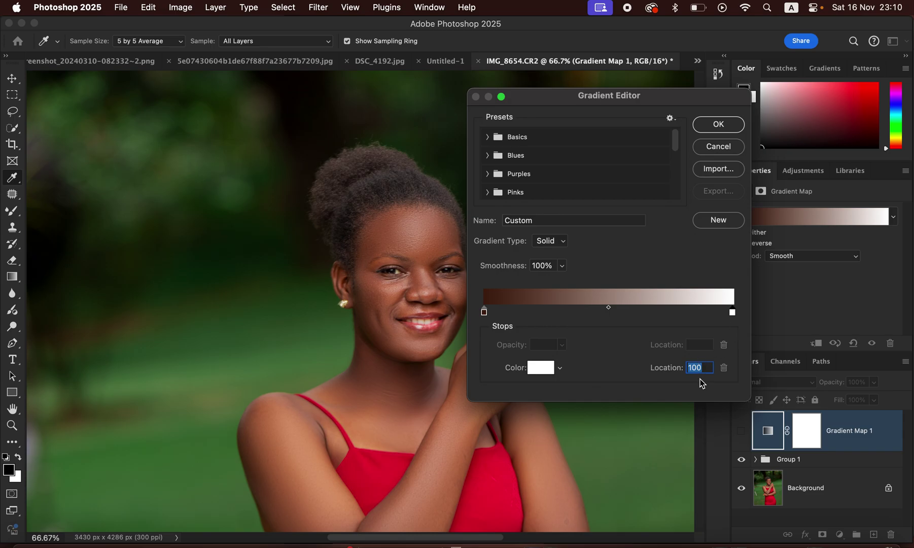
{"action": "left_click", "coordinate": [540, 369]}
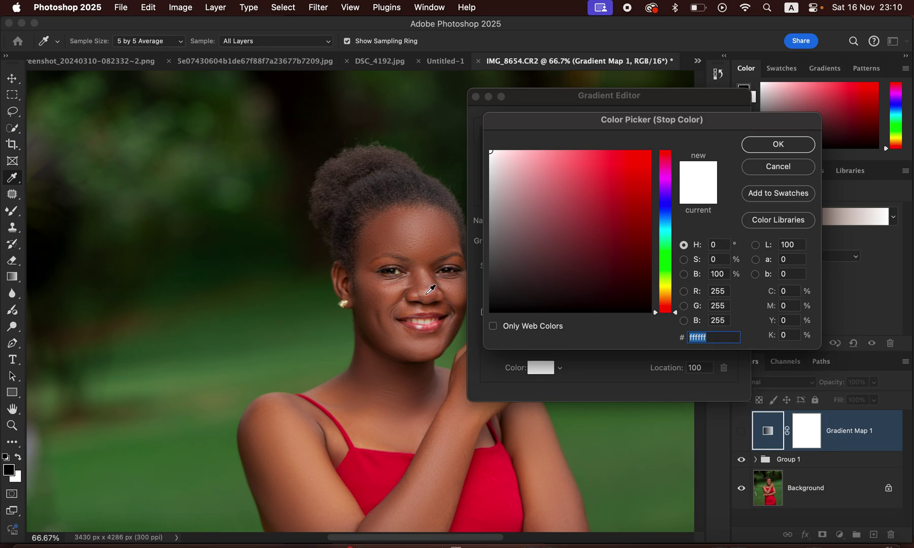
{"action": "left_click", "coordinate": [398, 285]}
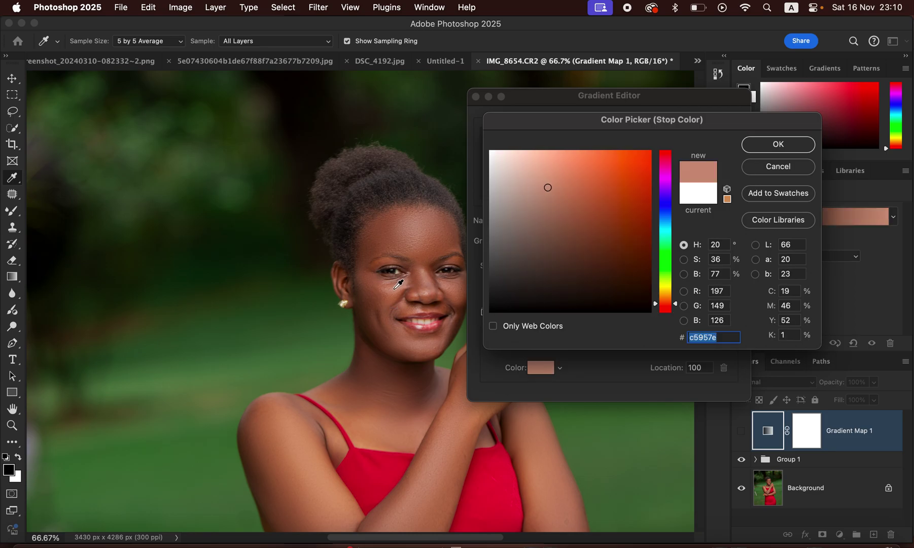
{"action": "left_click", "coordinate": [769, 145]}
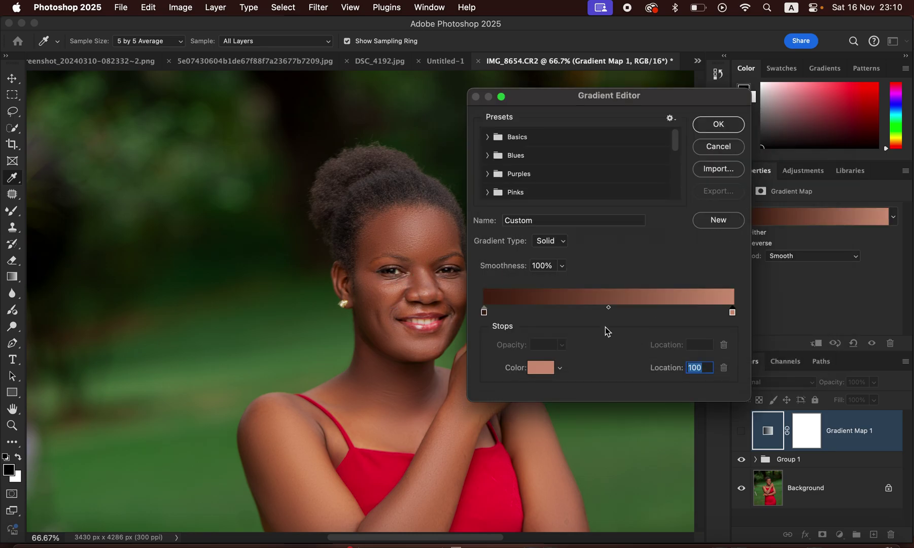
Add a middle stop at location 50 with a midtone sampled from the forehead, and apply the edited gradient.
{"action": "left_click", "coordinate": [599, 312]}
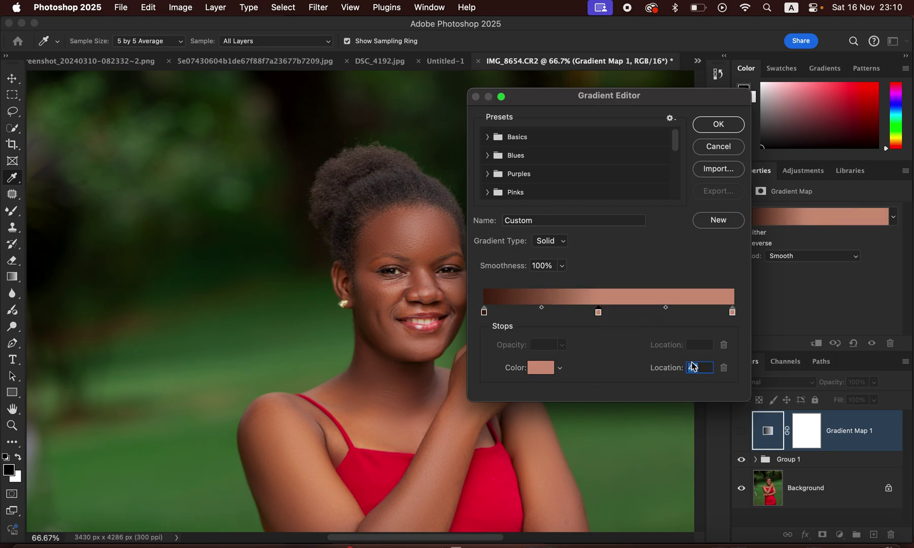
{"action": "type", "text": "50"}
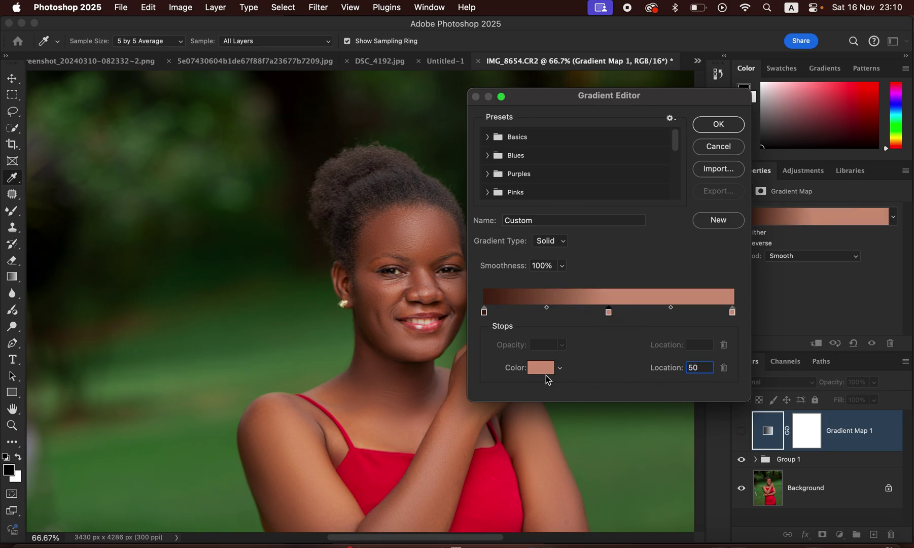
{"action": "left_click", "coordinate": [540, 371]}
{"action": "left_click", "coordinate": [430, 252]}
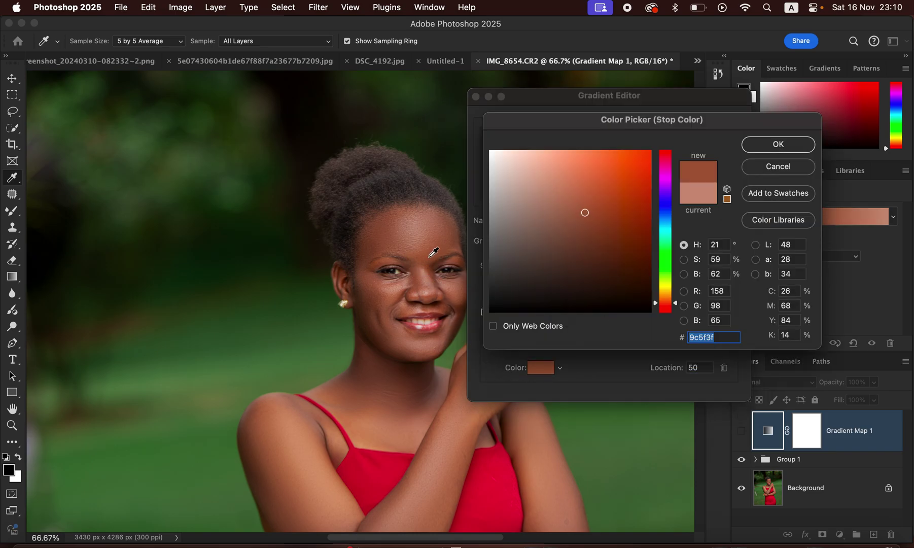
{"action": "left_click", "coordinate": [779, 144]}
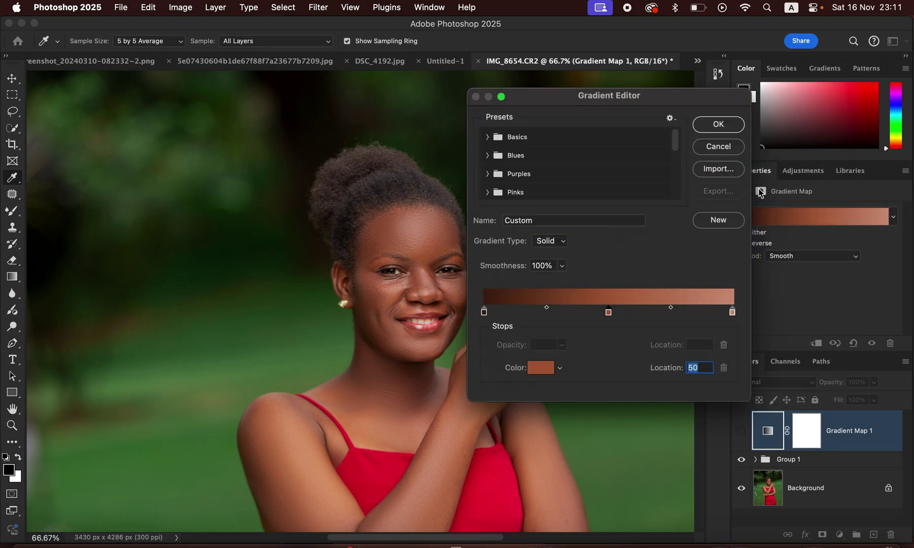
{"action": "left_click", "coordinate": [718, 125]}
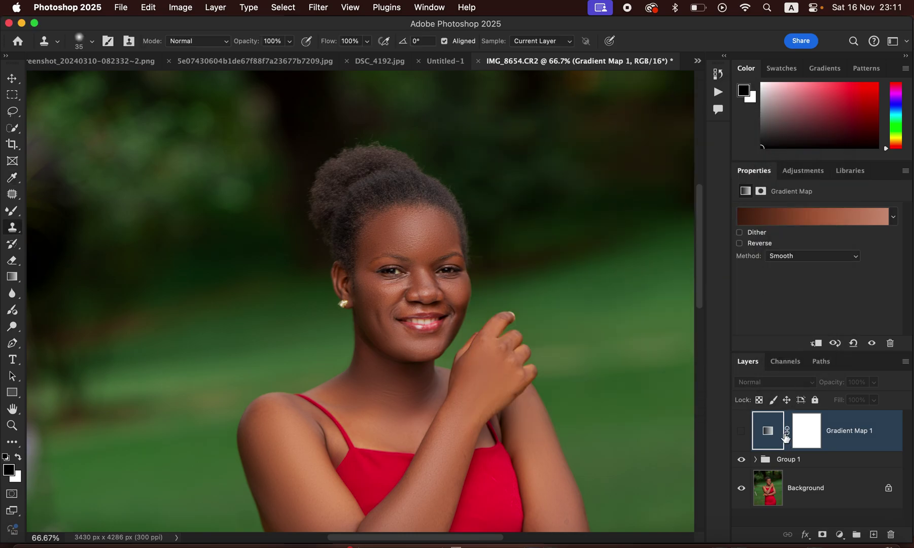
Make the Gradient Map 1 layer visible and set its blend mode to Color.
{"action": "left_click", "coordinate": [742, 431]}
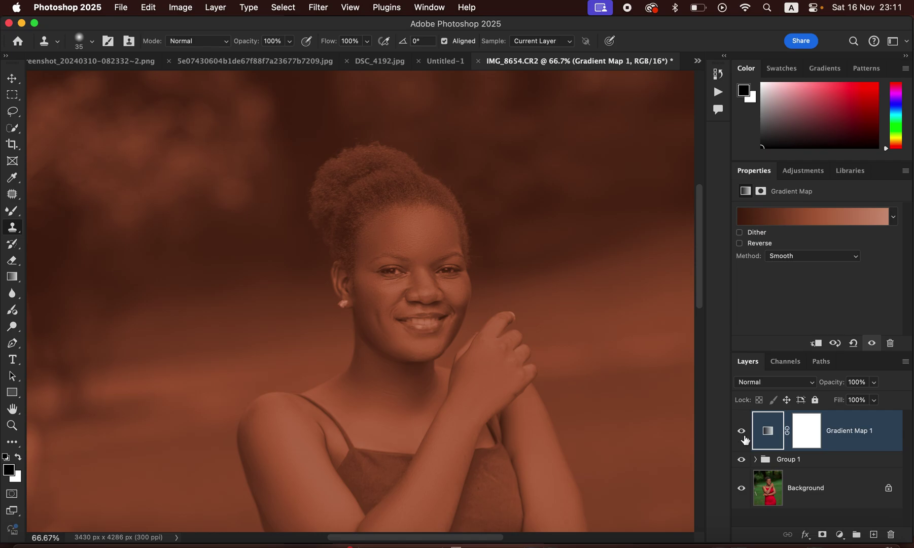
{"action": "left_click", "coordinate": [779, 386]}
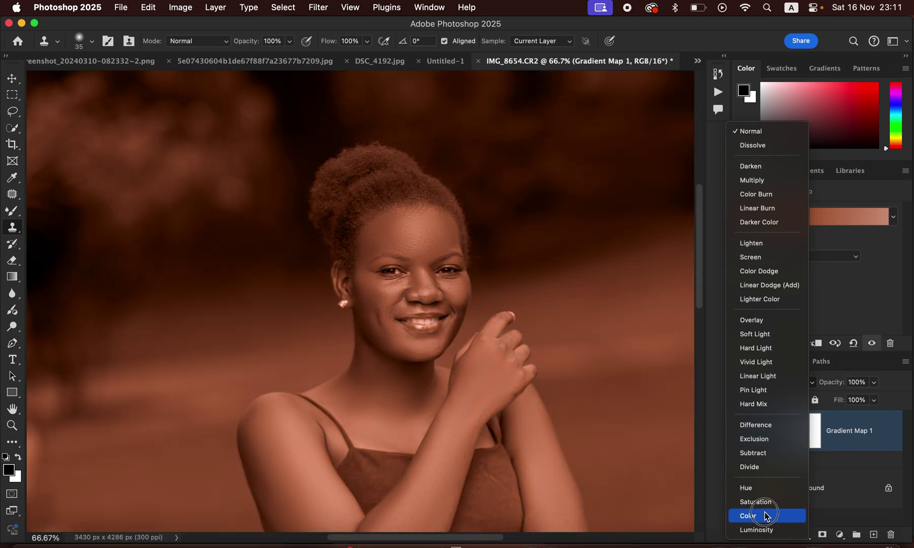
{"action": "left_click", "coordinate": [768, 515]}
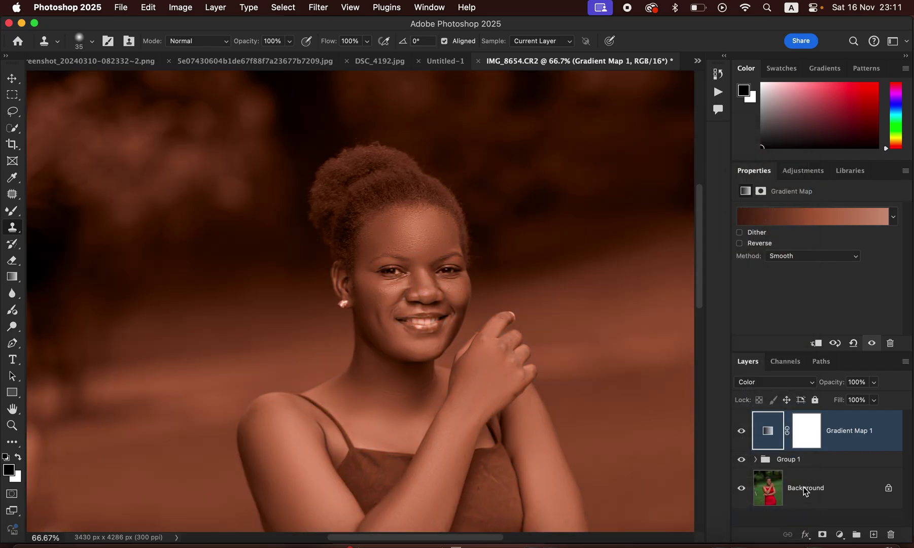
Invert the Gradient Map 1 layer mask to black and switch to the regular Brush tool.
{"action": "left_click", "coordinate": [807, 432]}
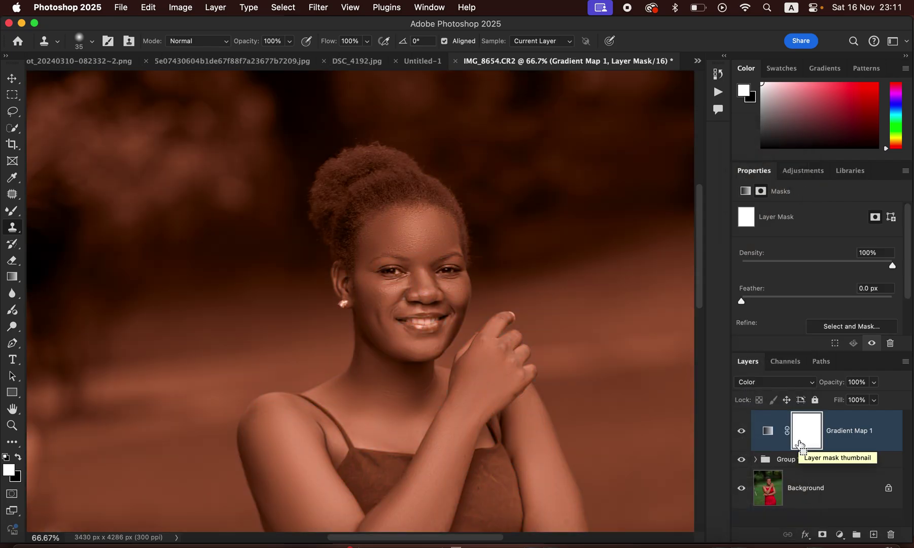
{"action": "key", "text": "super+i"}
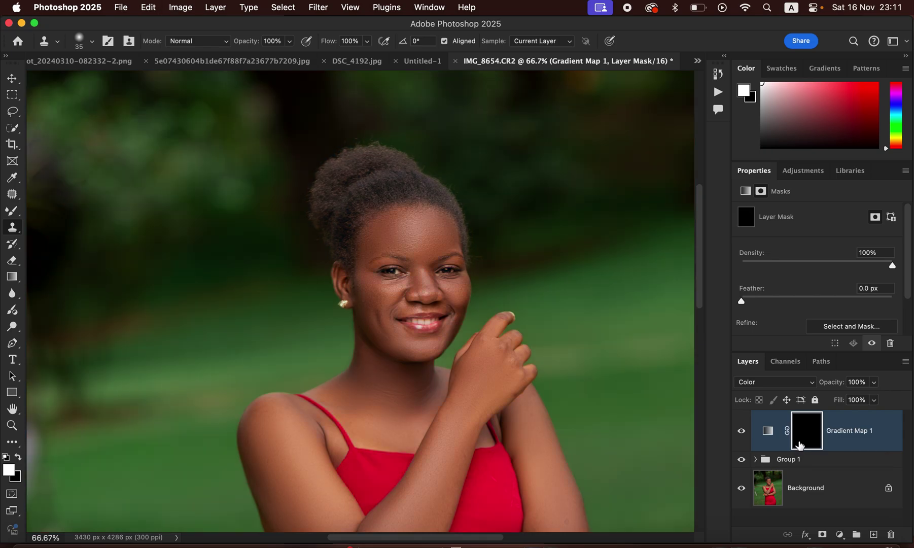
{"action": "left_click", "coordinate": [10, 214]}
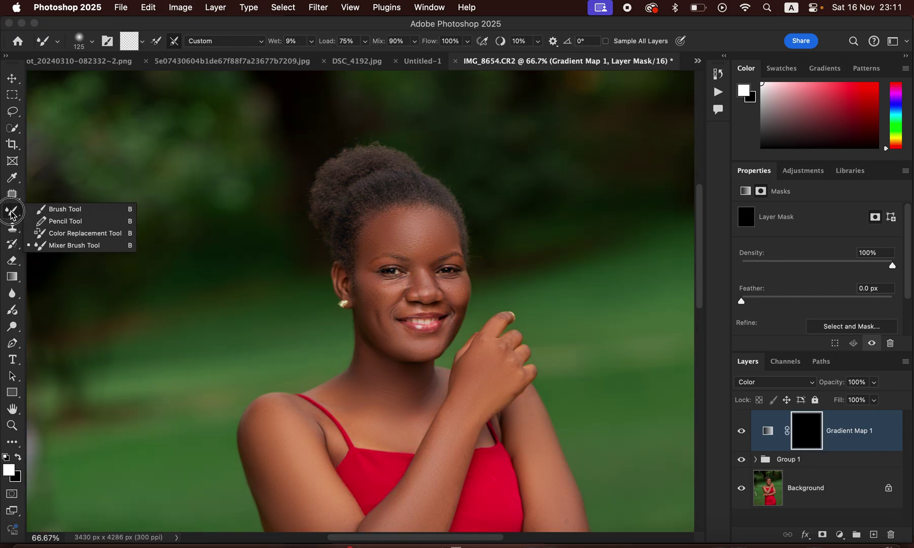
{"action": "left_click", "coordinate": [80, 212]}
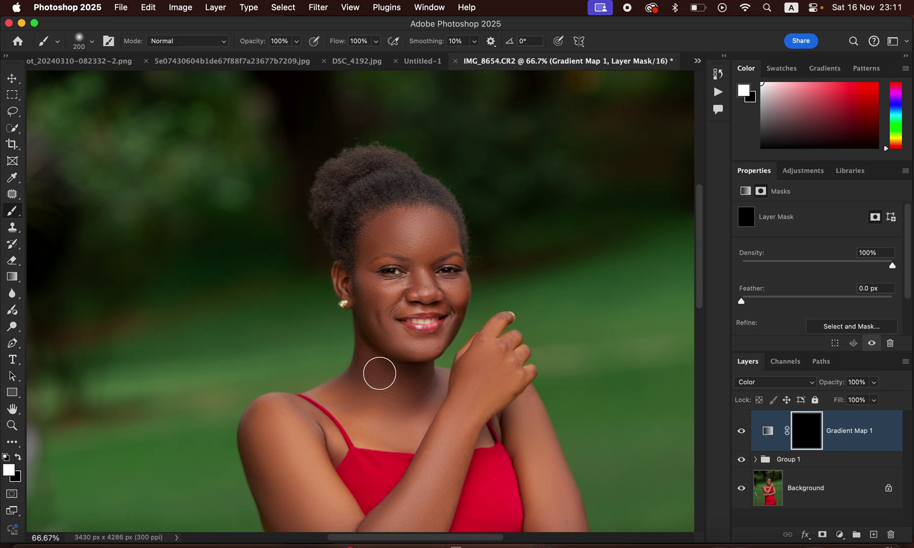
Paint white on the Gradient Map 1 mask over the neck, chest, hands, arms and face to apply the sampled skin tone.
{"action": "left_click_drag", "start_coordinate": [384, 369], "coordinate": [411, 368]}
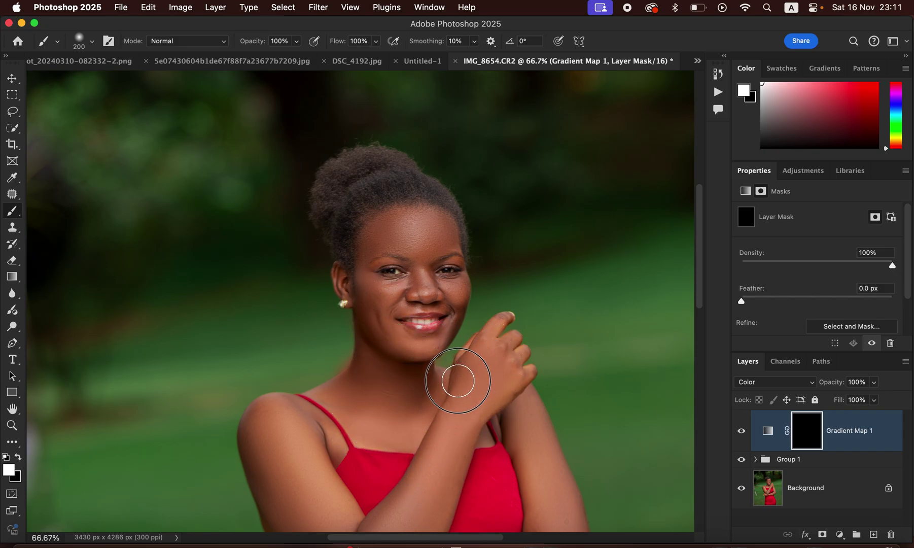
{"action": "mouse_move", "coordinate": [495, 344]}
{"action": "left_mouse_down"}
{"action": "mouse_move", "coordinate": [511, 407]}
{"action": "mouse_move", "coordinate": [532, 442]}
{"action": "mouse_move", "coordinate": [528, 410]}
{"action": "mouse_move", "coordinate": [542, 451]}
{"action": "mouse_move", "coordinate": [541, 478]}
{"action": "left_mouse_up"}
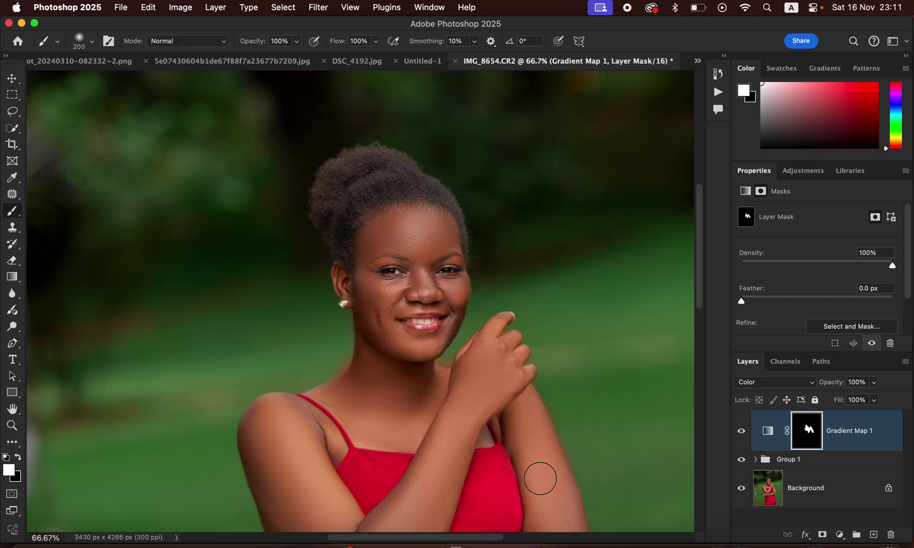
{"action": "key", "text": "ctrl+minus"}
{"action": "mouse_move", "coordinate": [506, 437]}
{"action": "left_mouse_down"}
{"action": "mouse_move", "coordinate": [508, 483]}
{"action": "mouse_move", "coordinate": [513, 474]}
{"action": "mouse_move", "coordinate": [491, 508]}
{"action": "mouse_move", "coordinate": [414, 442]}
{"action": "mouse_move", "coordinate": [380, 496]}
{"action": "mouse_move", "coordinate": [398, 489]}
{"action": "mouse_move", "coordinate": [385, 516]}
{"action": "mouse_move", "coordinate": [363, 509]}
{"action": "mouse_move", "coordinate": [337, 482]}
{"action": "mouse_move", "coordinate": [337, 454]}
{"action": "mouse_move", "coordinate": [304, 404]}
{"action": "mouse_move", "coordinate": [329, 415]}
{"action": "mouse_move", "coordinate": [296, 384]}
{"action": "mouse_move", "coordinate": [292, 415]}
{"action": "mouse_move", "coordinate": [306, 460]}
{"action": "mouse_move", "coordinate": [357, 510]}
{"action": "mouse_move", "coordinate": [392, 508]}
{"action": "mouse_move", "coordinate": [402, 495]}
{"action": "mouse_move", "coordinate": [427, 416]}
{"action": "mouse_move", "coordinate": [391, 451]}
{"action": "mouse_move", "coordinate": [442, 379]}
{"action": "mouse_move", "coordinate": [363, 385]}
{"action": "mouse_move", "coordinate": [402, 393]}
{"action": "mouse_move", "coordinate": [386, 369]}
{"action": "left_mouse_up"}
{"action": "mouse_move", "coordinate": [497, 419]}
{"action": "left_mouse_down"}
{"action": "mouse_move", "coordinate": [510, 326]}
{"action": "mouse_move", "coordinate": [504, 292]}
{"action": "left_mouse_up"}
{"action": "mouse_move", "coordinate": [347, 407]}
{"action": "left_mouse_down"}
{"action": "mouse_move", "coordinate": [315, 412]}
{"action": "mouse_move", "coordinate": [353, 402]}
{"action": "mouse_move", "coordinate": [412, 414]}
{"action": "mouse_move", "coordinate": [471, 403]}
{"action": "mouse_move", "coordinate": [415, 406]}
{"action": "mouse_move", "coordinate": [469, 389]}
{"action": "mouse_move", "coordinate": [458, 393]}
{"action": "mouse_move", "coordinate": [504, 400]}
{"action": "mouse_move", "coordinate": [527, 379]}
{"action": "mouse_move", "coordinate": [528, 389]}
{"action": "mouse_move", "coordinate": [471, 229]}
{"action": "mouse_move", "coordinate": [408, 117]}
{"action": "mouse_move", "coordinate": [387, 124]}
{"action": "mouse_move", "coordinate": [404, 115]}
{"action": "mouse_move", "coordinate": [388, 117]}
{"action": "mouse_move", "coordinate": [405, 119]}
{"action": "mouse_move", "coordinate": [398, 131]}
{"action": "mouse_move", "coordinate": [387, 117]}
{"action": "mouse_move", "coordinate": [371, 133]}
{"action": "mouse_move", "coordinate": [380, 167]}
{"action": "mouse_move", "coordinate": [372, 159]}
{"action": "mouse_move", "coordinate": [406, 160]}
{"action": "mouse_move", "coordinate": [411, 142]}
{"action": "mouse_move", "coordinate": [416, 167]}
{"action": "mouse_move", "coordinate": [439, 172]}
{"action": "mouse_move", "coordinate": [439, 164]}
{"action": "mouse_move", "coordinate": [389, 173]}
{"action": "mouse_move", "coordinate": [421, 170]}
{"action": "mouse_move", "coordinate": [389, 177]}
{"action": "mouse_move", "coordinate": [382, 192]}
{"action": "mouse_move", "coordinate": [377, 180]}
{"action": "mouse_move", "coordinate": [410, 211]}
{"action": "mouse_move", "coordinate": [435, 192]}
{"action": "mouse_move", "coordinate": [426, 177]}
{"action": "mouse_move", "coordinate": [399, 180]}
{"action": "mouse_move", "coordinate": [432, 114]}
{"action": "mouse_move", "coordinate": [401, 117]}
{"action": "mouse_move", "coordinate": [355, 155]}
{"action": "mouse_move", "coordinate": [358, 175]}
{"action": "mouse_move", "coordinate": [372, 173]}
{"action": "mouse_move", "coordinate": [371, 221]}
{"action": "mouse_move", "coordinate": [408, 224]}
{"action": "mouse_move", "coordinate": [421, 210]}
{"action": "mouse_move", "coordinate": [428, 166]}
{"action": "mouse_move", "coordinate": [416, 143]}
{"action": "mouse_move", "coordinate": [440, 134]}
{"action": "mouse_move", "coordinate": [409, 102]}
{"action": "mouse_move", "coordinate": [477, 238]}
{"action": "mouse_move", "coordinate": [460, 276]}
{"action": "mouse_move", "coordinate": [451, 271]}
{"action": "mouse_move", "coordinate": [469, 265]}
{"action": "mouse_move", "coordinate": [495, 301]}
{"action": "mouse_move", "coordinate": [498, 373]}
{"action": "left_mouse_up"}
Clean up the mask edges around the arms, shoulders, face and neck with an 80 px brush, alternating black and white.
{"action": "key", "text": "bracketleft"}
{"action": "key", "text": "bracketleft"}
{"action": "key", "text": "bracketleft"}
{"action": "left_click", "coordinate": [17, 457]}
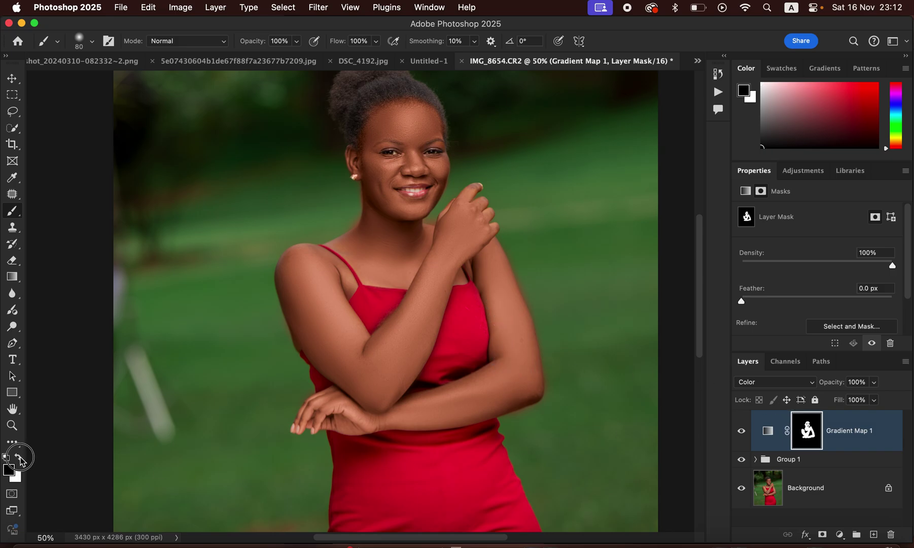
{"action": "mouse_move", "coordinate": [297, 371]}
{"action": "left_mouse_down"}
{"action": "mouse_move", "coordinate": [303, 380]}
{"action": "mouse_move", "coordinate": [269, 280]}
{"action": "mouse_move", "coordinate": [305, 235]}
{"action": "mouse_move", "coordinate": [351, 223]}
{"action": "mouse_move", "coordinate": [357, 190]}
{"action": "mouse_move", "coordinate": [352, 210]}
{"action": "left_mouse_up"}
{"action": "key", "text": "x"}
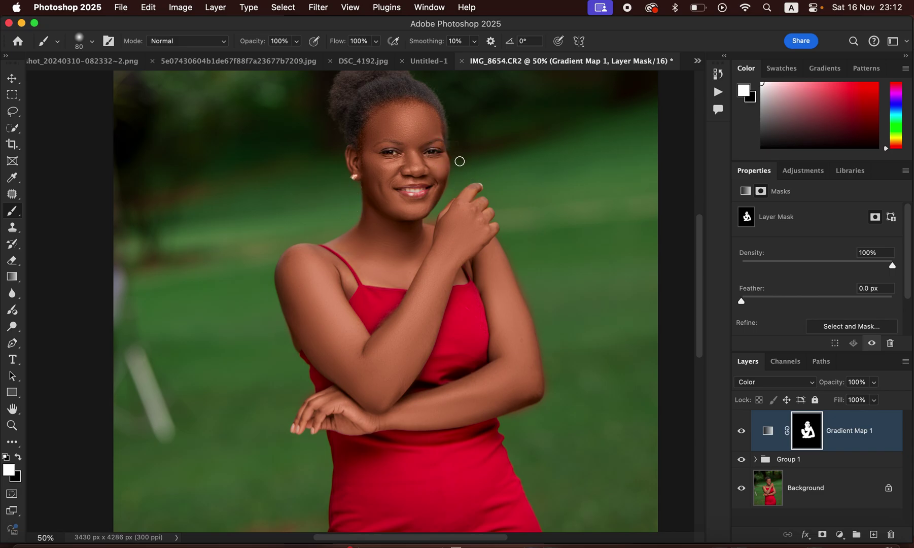
{"action": "key", "text": "x"}
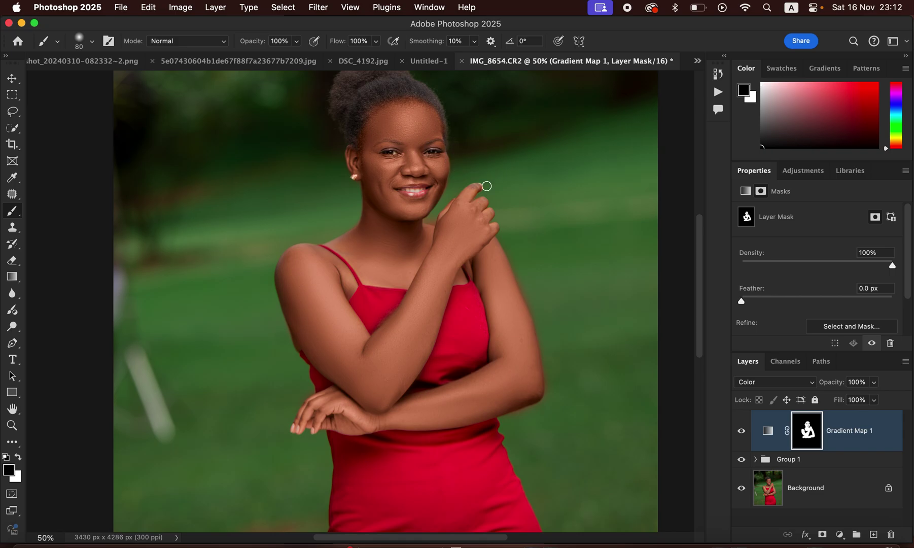
{"action": "key", "text": "x"}
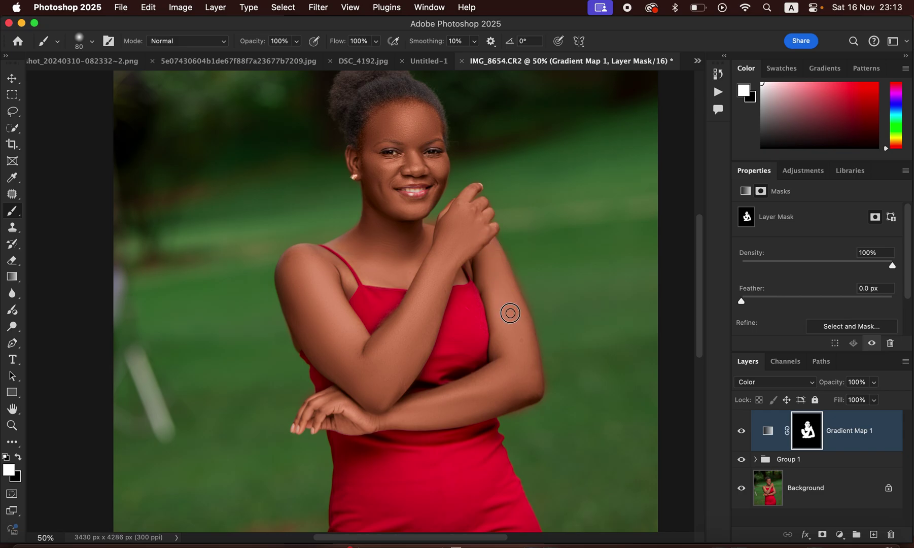
{"action": "key", "text": "x"}
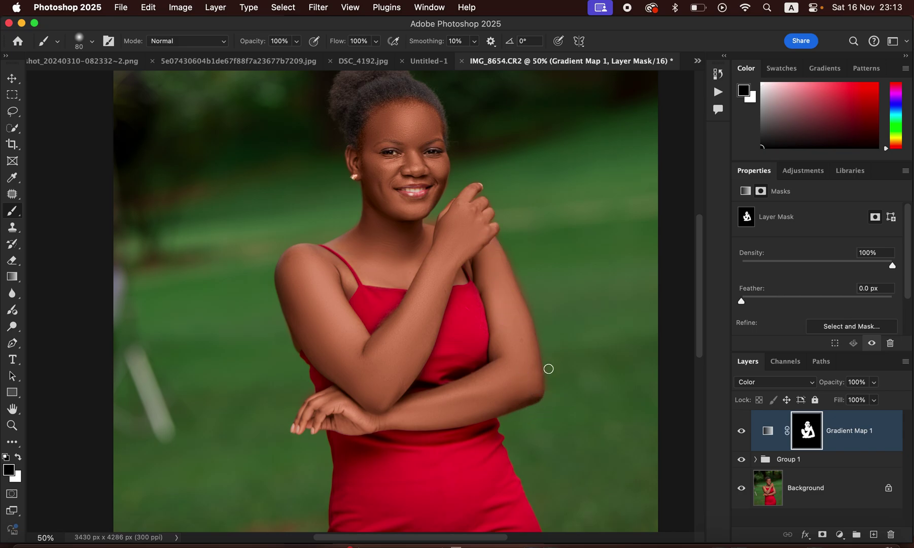
{"action": "mouse_move", "coordinate": [363, 117]}
{"action": "left_mouse_down"}
{"action": "mouse_move", "coordinate": [355, 147]}
{"action": "mouse_move", "coordinate": [366, 111]}
{"action": "mouse_move", "coordinate": [384, 96]}
{"action": "mouse_move", "coordinate": [371, 105]}
{"action": "mouse_move", "coordinate": [422, 94]}
{"action": "mouse_move", "coordinate": [441, 106]}
{"action": "mouse_move", "coordinate": [451, 148]}
{"action": "left_mouse_up"}
{"action": "left_click_drag", "start_coordinate": [368, 167], "coordinate": [361, 208]}
Compare the portrait with and without the Gradient Map 1 layer at full-figure view.
{"action": "key", "text": "super+minus"}
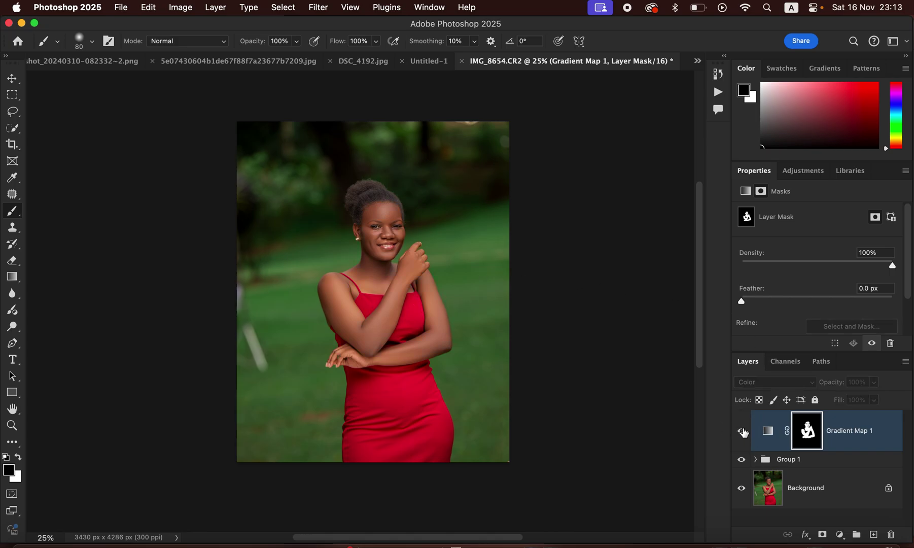
{"action": "key", "text": "super+equal"}
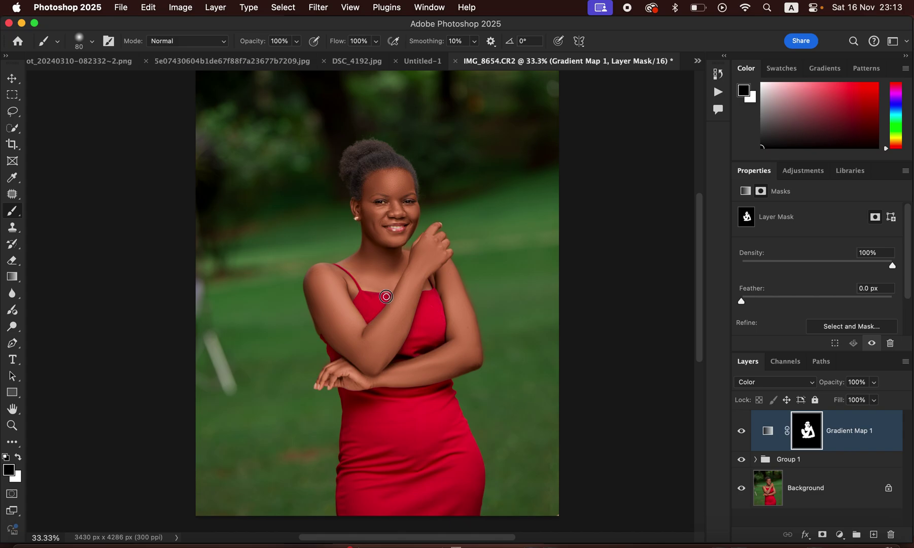
{"action": "left_click", "coordinate": [742, 431]}
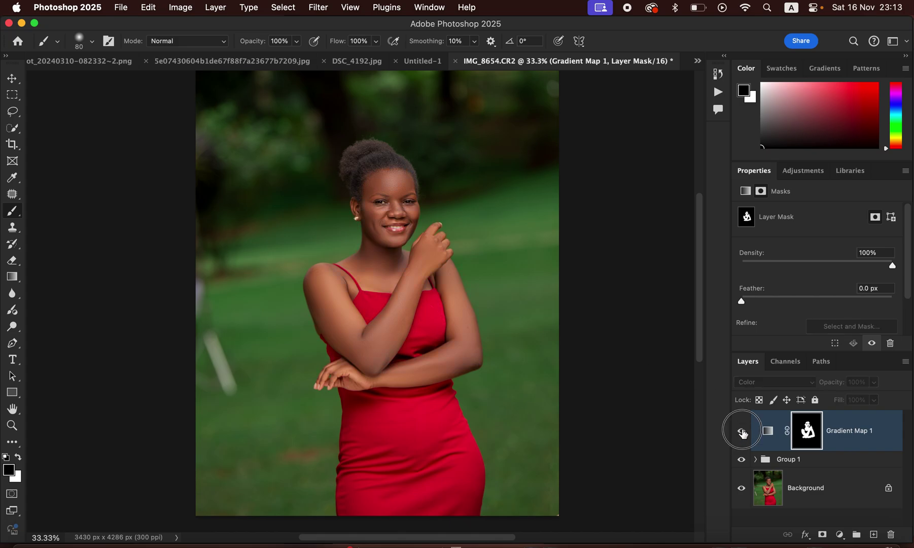
{"action": "left_click", "coordinate": [742, 431]}
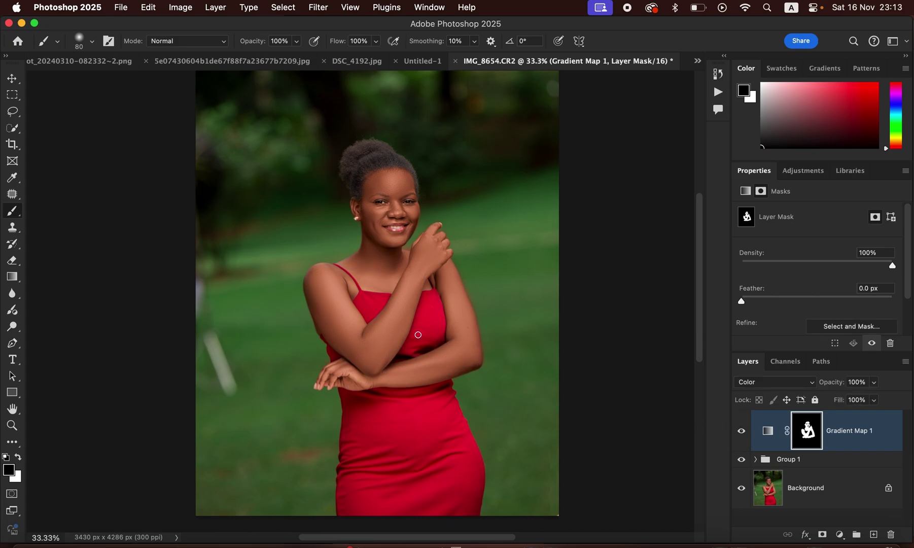
Paint black on the Gradient Map 1 mask over the dress bodice to remove the skin tint from the fabric.
{"action": "left_click", "coordinate": [419, 310]}
{"action": "mouse_move", "coordinate": [441, 328]}
{"action": "left_mouse_down"}
{"action": "mouse_move", "coordinate": [433, 346]}
{"action": "mouse_move", "coordinate": [414, 346]}
{"action": "left_mouse_up"}
{"action": "key", "text": "super+minus"}
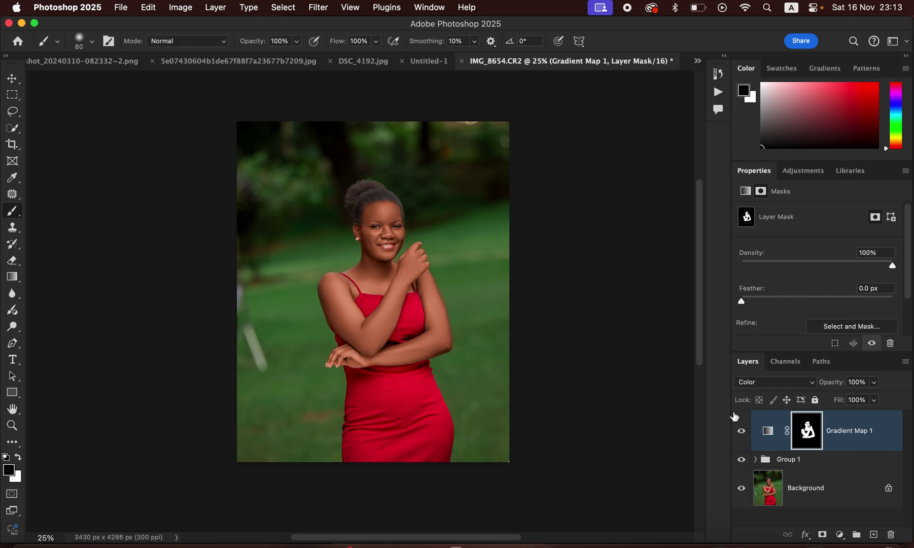
Lower the Gradient Map 1 layer's opacity to 76% and compare the skin with and without it.
{"action": "left_click", "coordinate": [874, 382]}
{"action": "left_click_drag", "start_coordinate": [877, 397], "coordinate": [862, 400]}
{"action": "left_click", "coordinate": [741, 431]}
{"action": "left_click", "coordinate": [741, 431]}
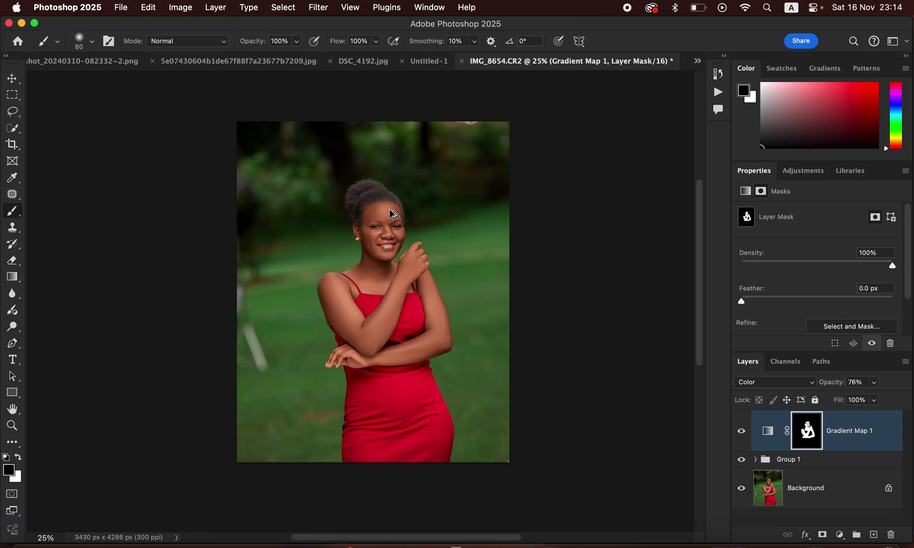
Stamp all visible layers into a new top layer and apply the Camera Raw Filter to it with Oranges luminance at -10.
{"action": "key", "text": "super+alt+shift+e"}
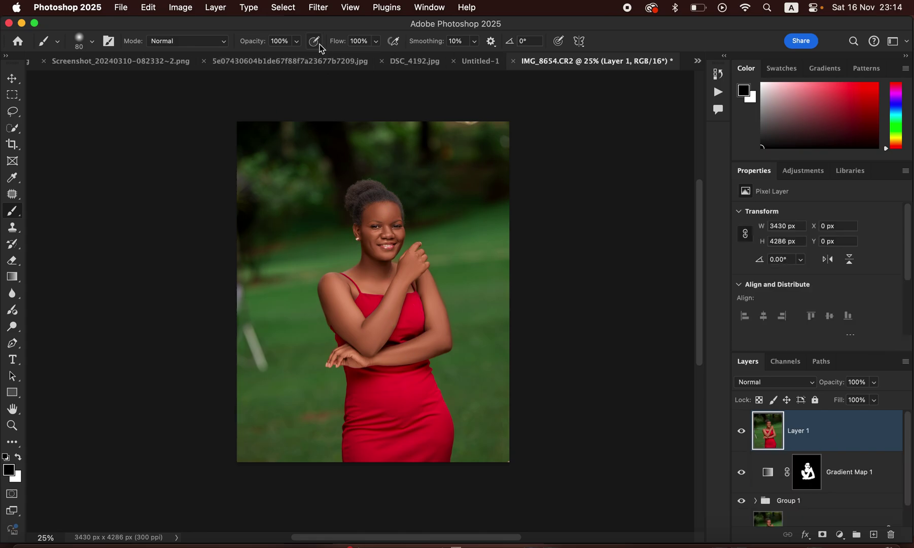
{"action": "left_click", "coordinate": [318, 7]}
{"action": "left_click", "coordinate": [370, 149]}
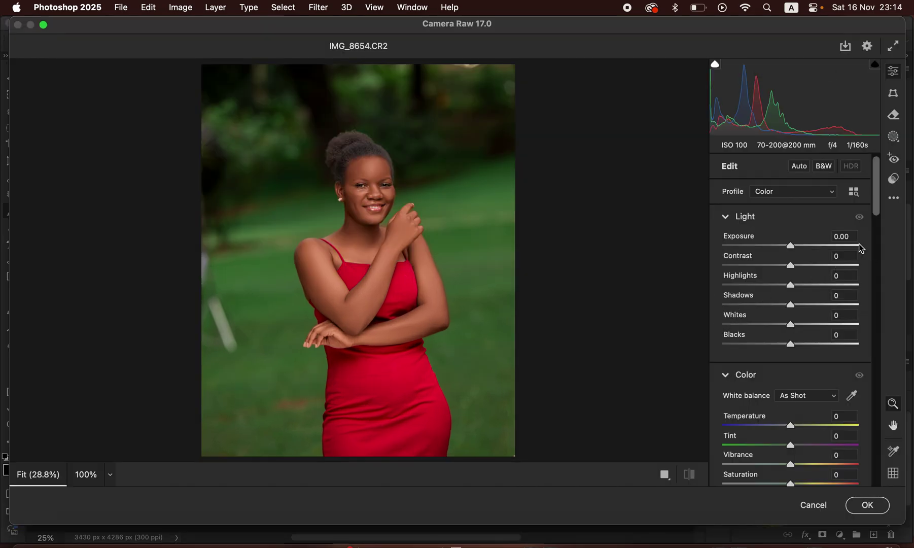
{"action": "left_click_drag", "start_coordinate": [877, 211], "coordinate": [878, 358]}
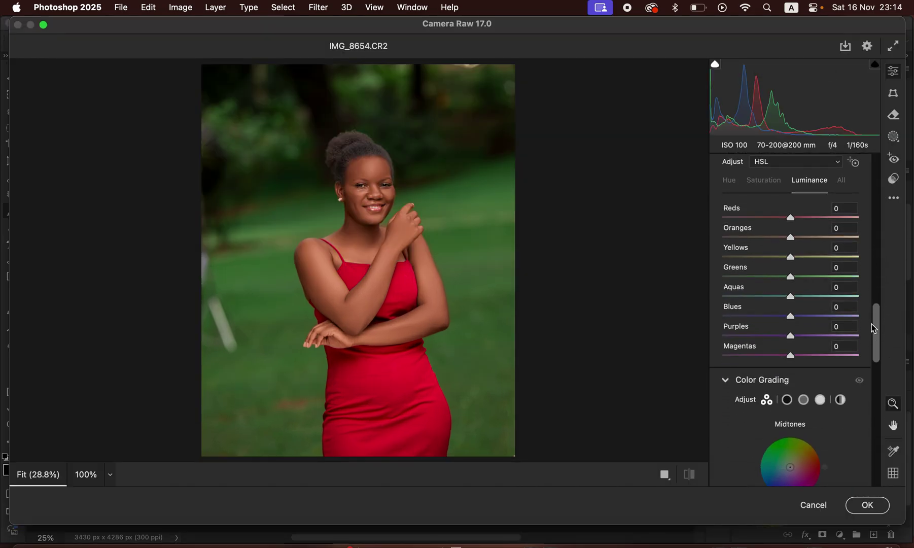
{"action": "mouse_move", "coordinate": [791, 238]}
{"action": "left_mouse_down"}
{"action": "mouse_move", "coordinate": [778, 240]}
{"action": "mouse_move", "coordinate": [786, 243]}
{"action": "left_mouse_up"}
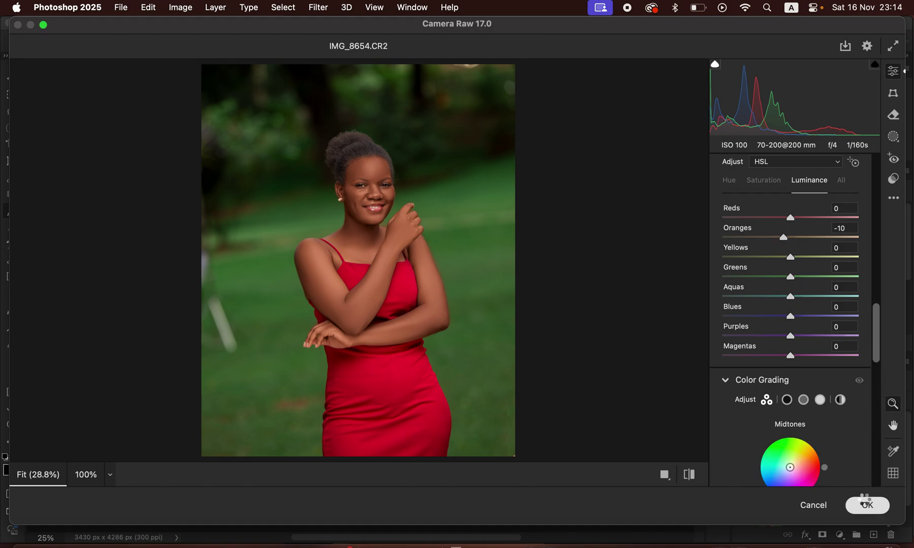
{"action": "left_click", "coordinate": [860, 502]}
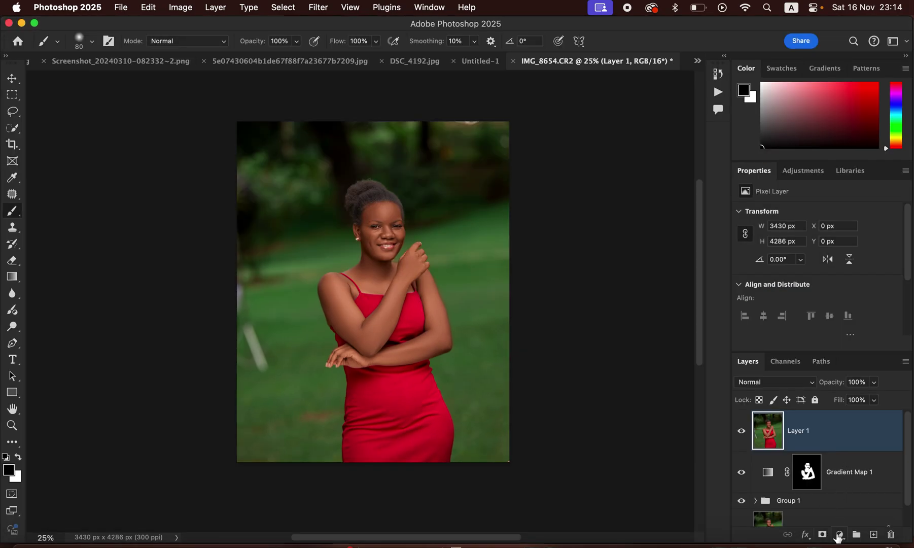
Add a Selective Color adjustment layer with the Blacks set to Cyan +8 and Black +4, and compare before and after.
{"action": "left_click", "coordinate": [840, 535]}
{"action": "left_click", "coordinate": [845, 532]}
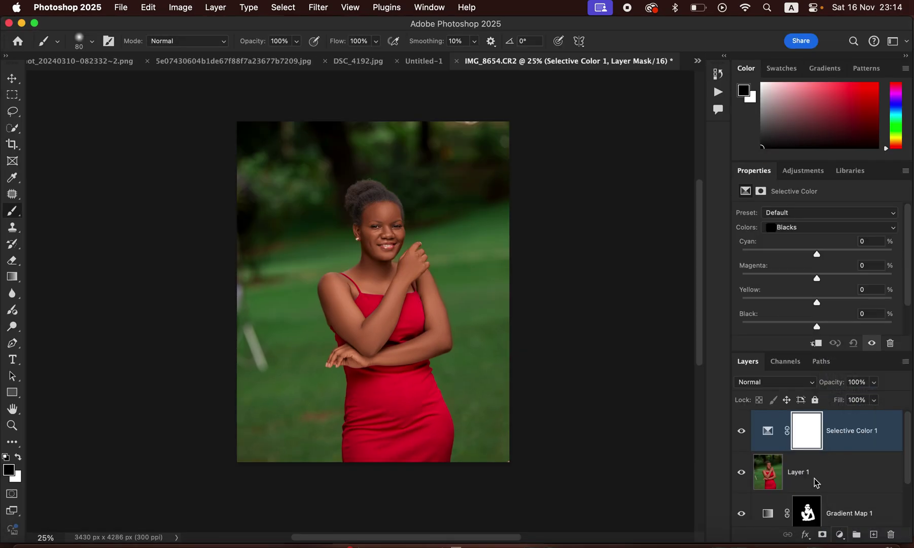
{"action": "left_click_drag", "start_coordinate": [818, 327], "coordinate": [821, 326]}
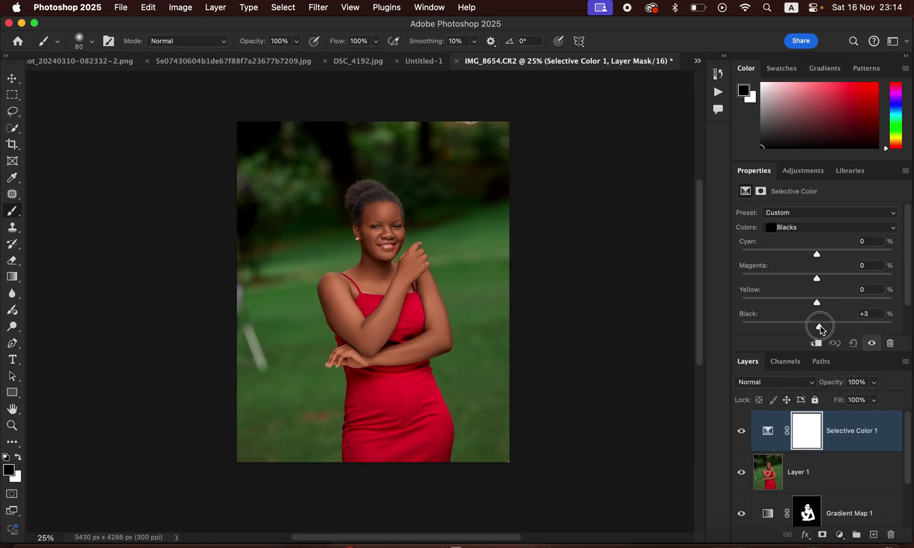
{"action": "left_click", "coordinate": [822, 230]}
{"action": "left_click", "coordinate": [823, 228]}
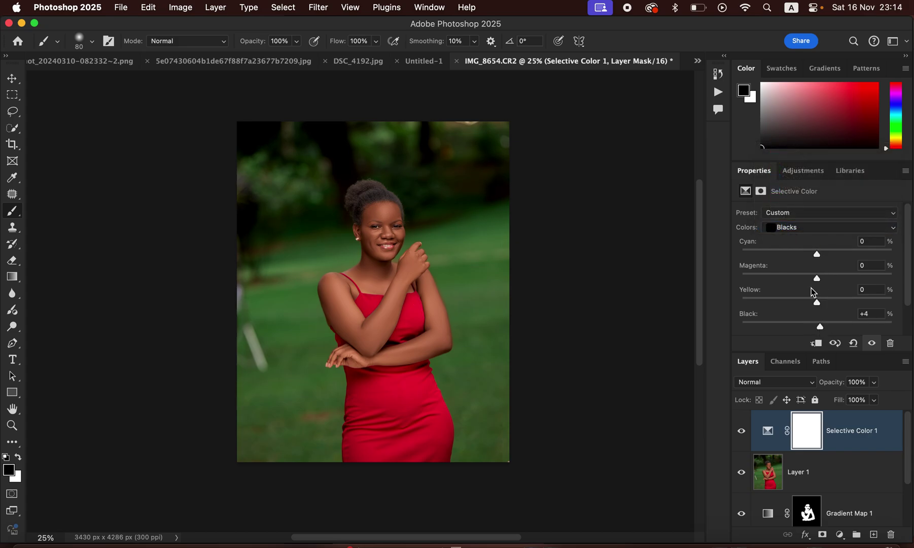
{"action": "left_click_drag", "start_coordinate": [818, 256], "coordinate": [824, 256]}
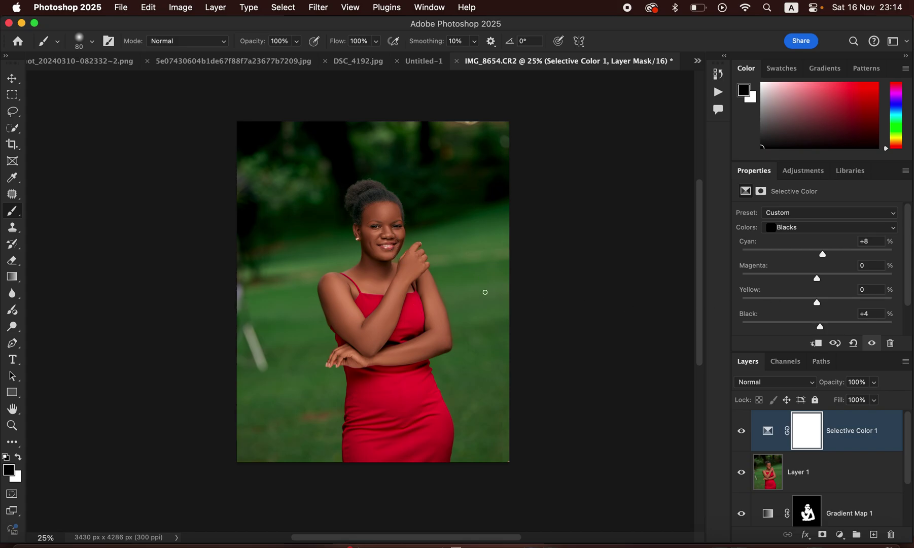
{"action": "left_click", "coordinate": [742, 431]}
{"action": "left_click", "coordinate": [742, 431]}
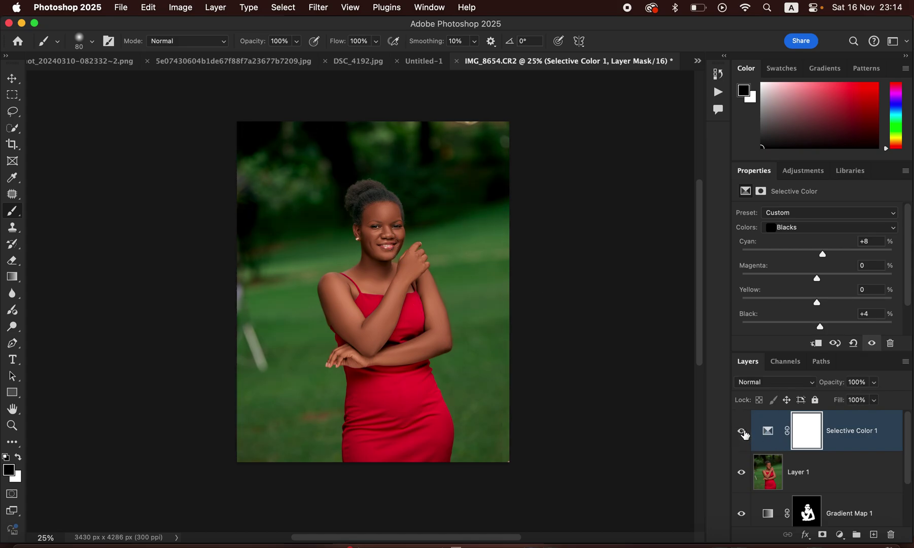
Add a Black & White adjustment layer, blend it in Multiply mode and lower its opacity to 7%.
{"action": "left_click", "coordinate": [840, 534]}
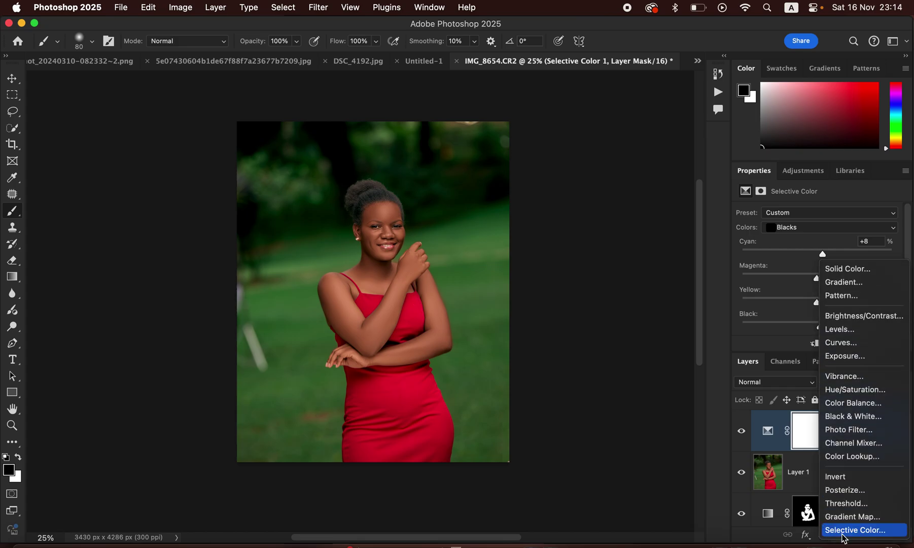
{"action": "left_click", "coordinate": [855, 417]}
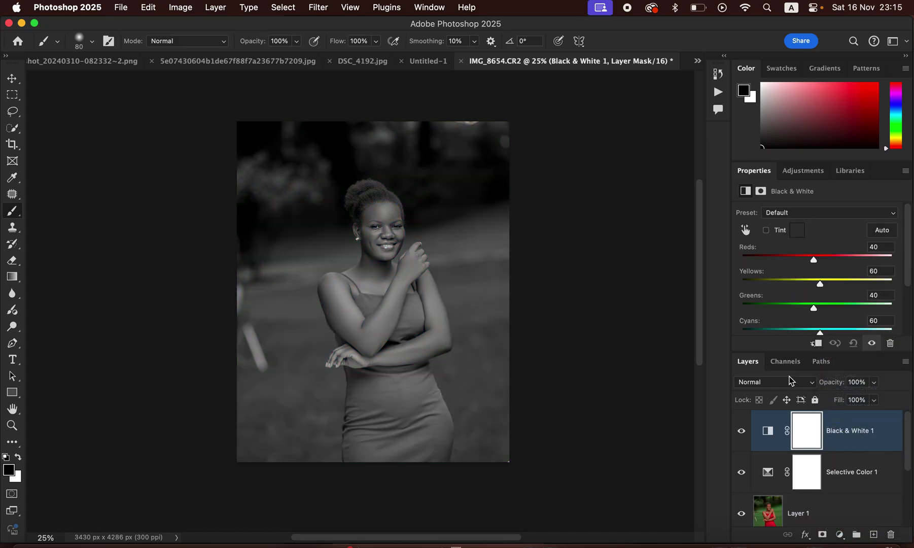
{"action": "left_click", "coordinate": [792, 380]}
{"action": "left_click", "coordinate": [783, 433]}
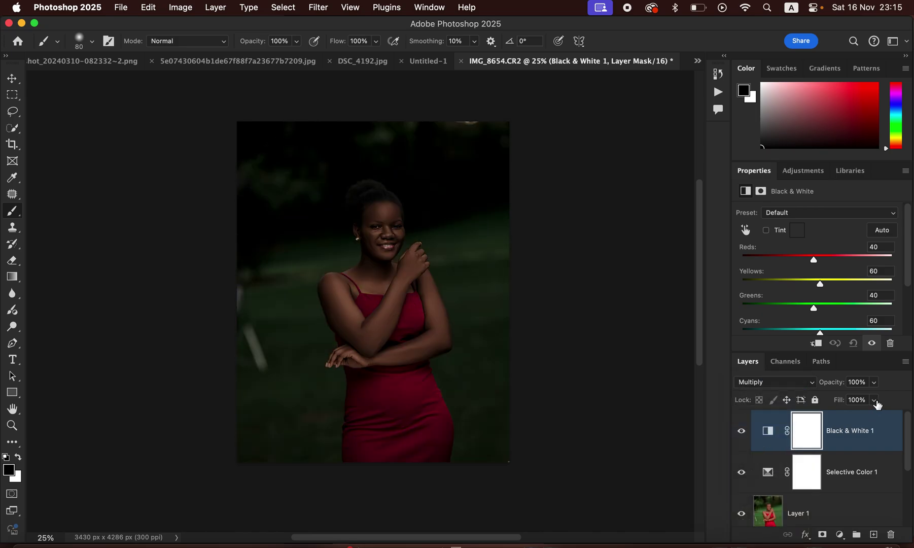
{"action": "left_click", "coordinate": [874, 383]}
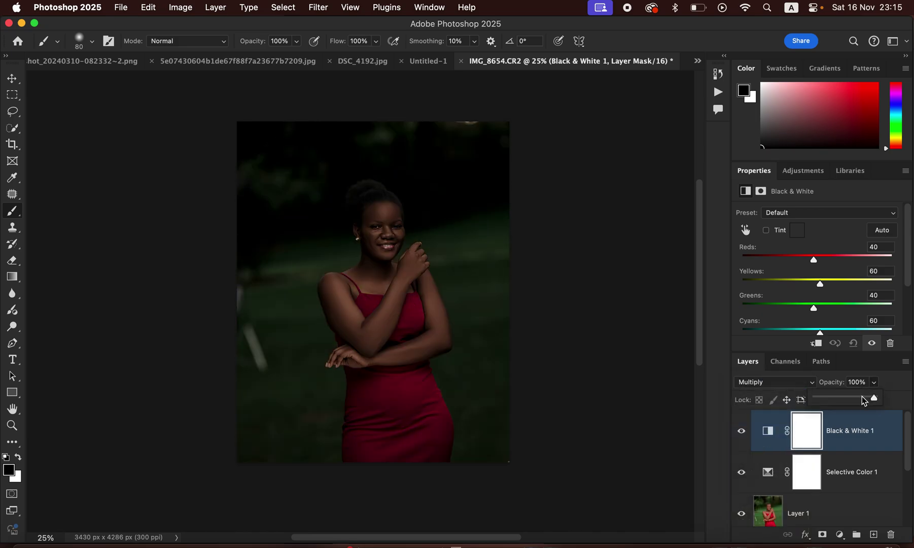
{"action": "left_click_drag", "start_coordinate": [828, 400], "coordinate": [822, 401]}
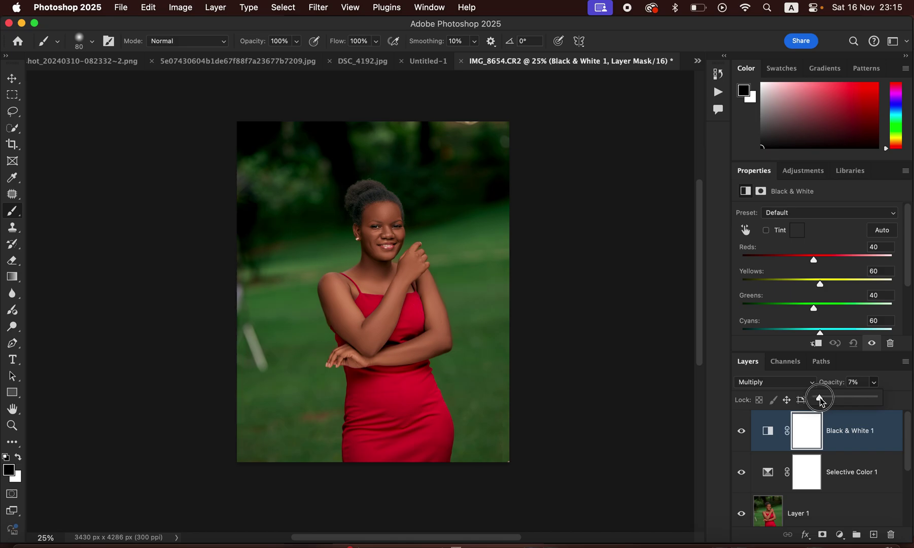
Add a Hue/Saturation adjustment layer and slightly lower the lightness of the Reds.
{"action": "left_click", "coordinate": [840, 535]}
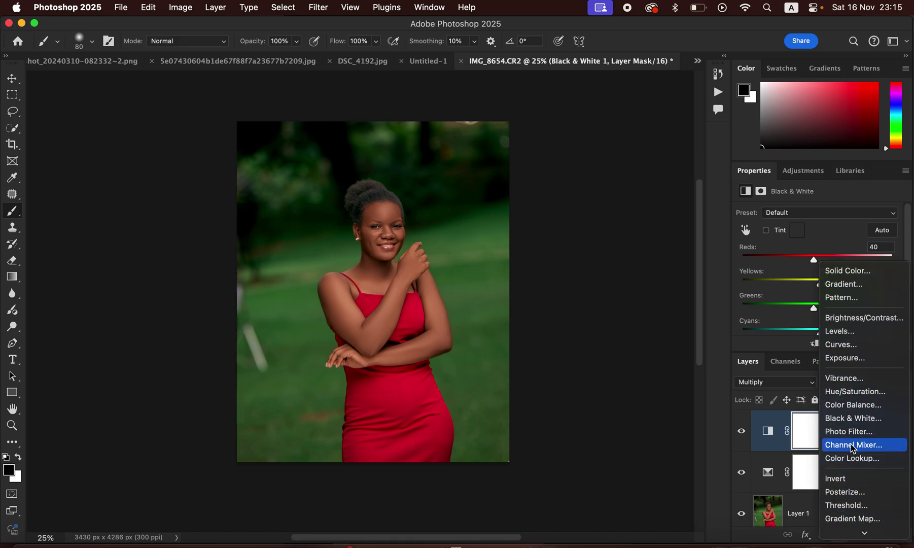
{"action": "left_click", "coordinate": [853, 390]}
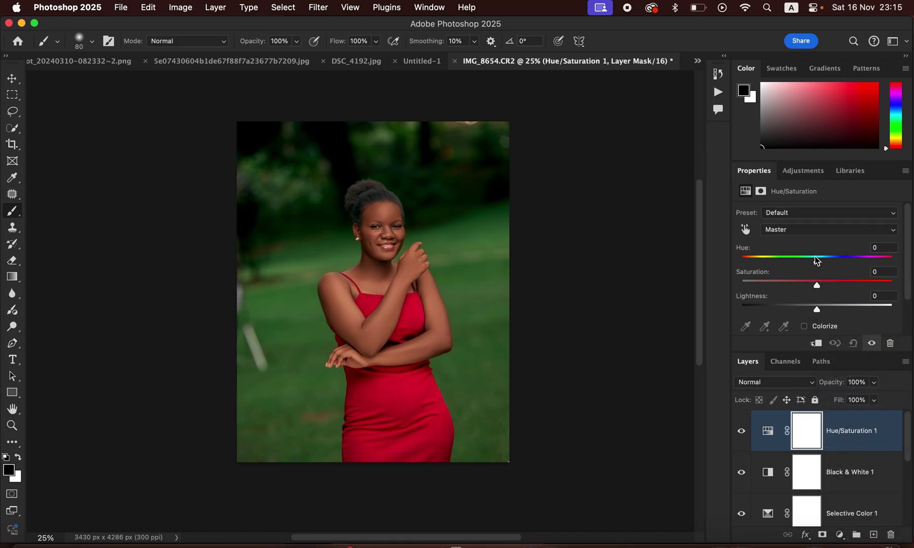
{"action": "left_click", "coordinate": [815, 231]}
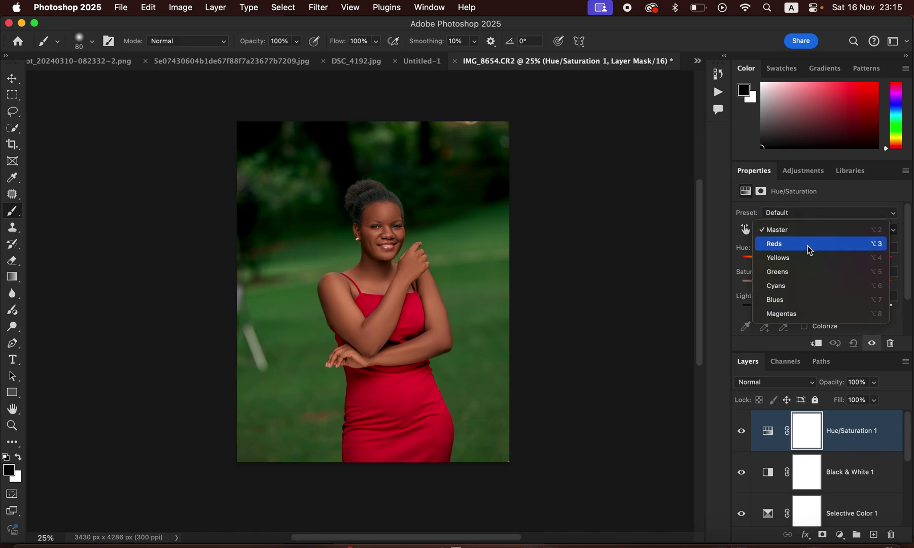
{"action": "left_click", "coordinate": [807, 247]}
{"action": "mouse_move", "coordinate": [816, 308]}
{"action": "left_mouse_down"}
{"action": "mouse_move", "coordinate": [804, 309]}
{"action": "mouse_move", "coordinate": [812, 306]}
{"action": "left_mouse_up"}
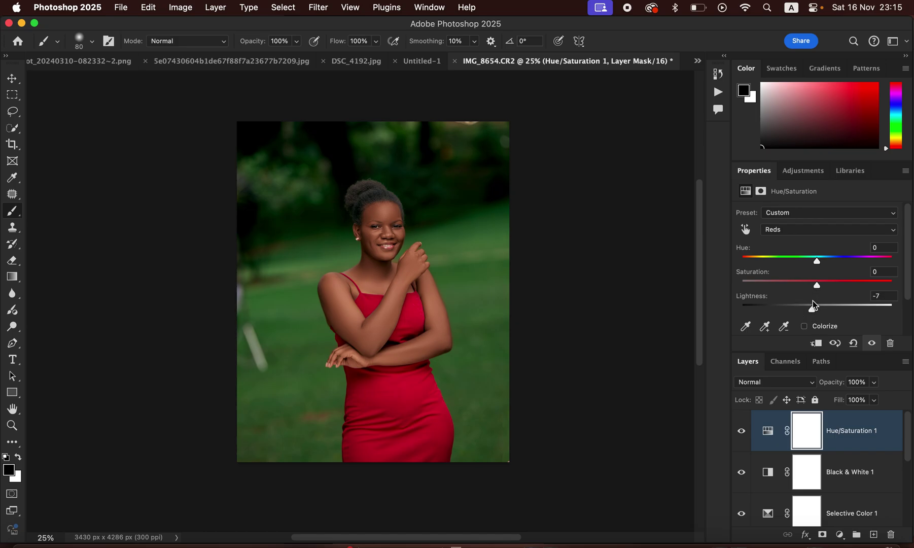
{"action": "left_click_drag", "start_coordinate": [815, 309], "coordinate": [814, 309]}
Add a Brightness/Contrast adjustment layer with the contrast set to 2.
{"action": "left_click", "coordinate": [840, 536]}
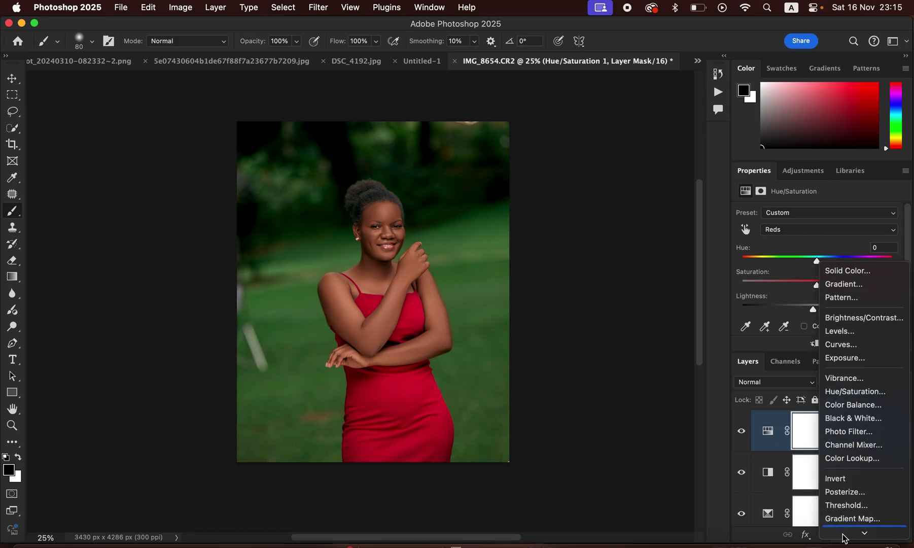
{"action": "left_click", "coordinate": [858, 315]}
{"action": "left_click_drag", "start_coordinate": [817, 278], "coordinate": [819, 274]}
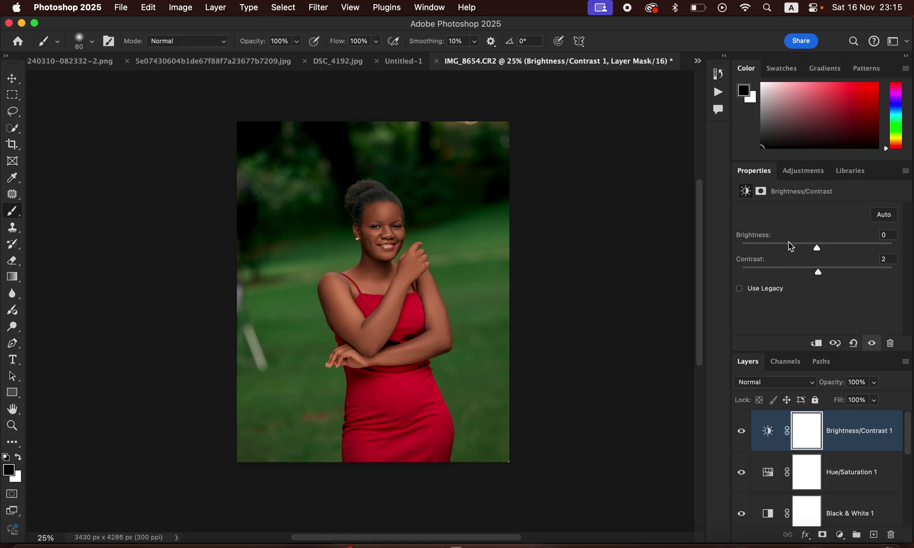
Add a second Hue/Saturation adjustment layer with Master saturation at -76 and invert its mask to black.
{"action": "left_click", "coordinate": [840, 534]}
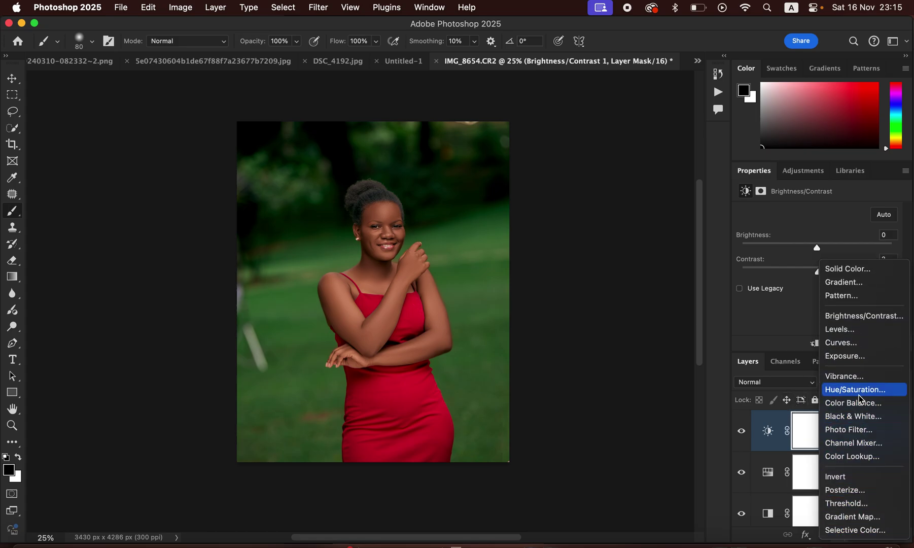
{"action": "left_click", "coordinate": [857, 389]}
{"action": "left_click", "coordinate": [801, 234]}
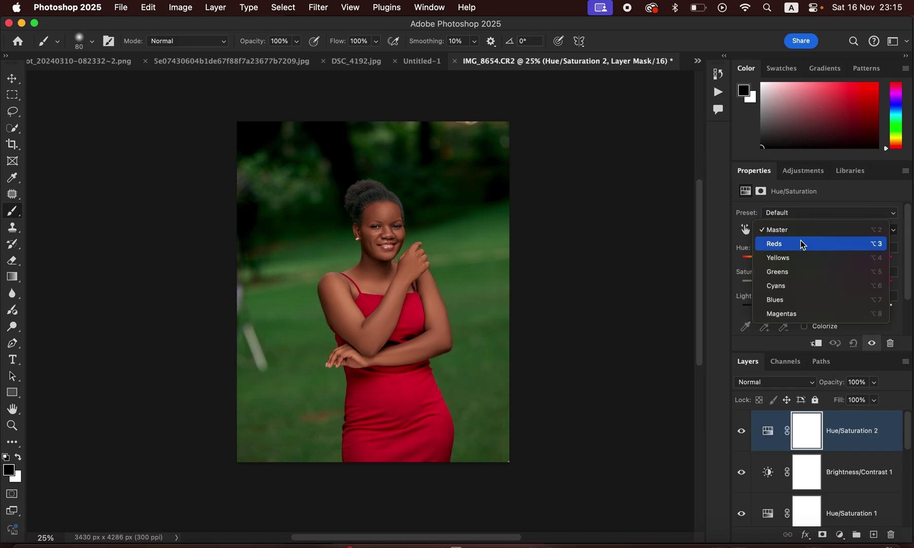
{"action": "left_click", "coordinate": [802, 232]}
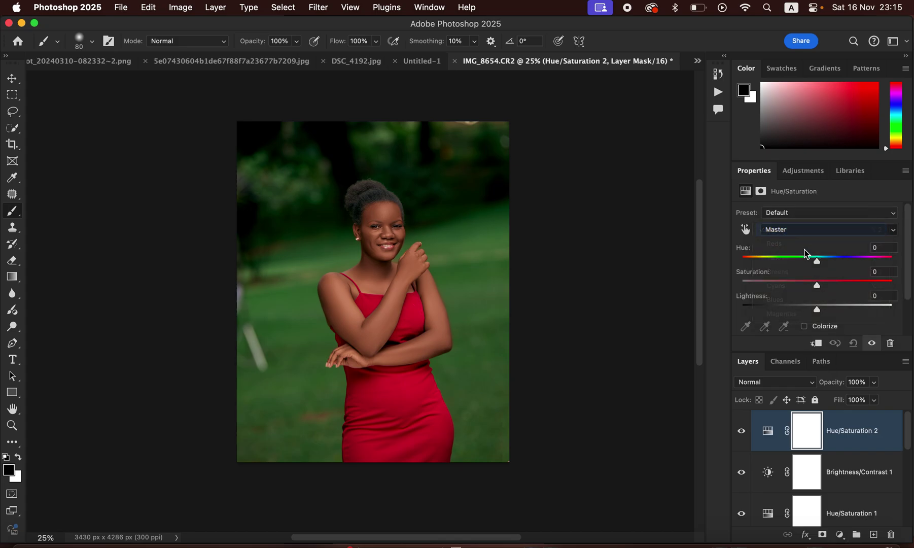
{"action": "left_click_drag", "start_coordinate": [806, 284], "coordinate": [760, 285]}
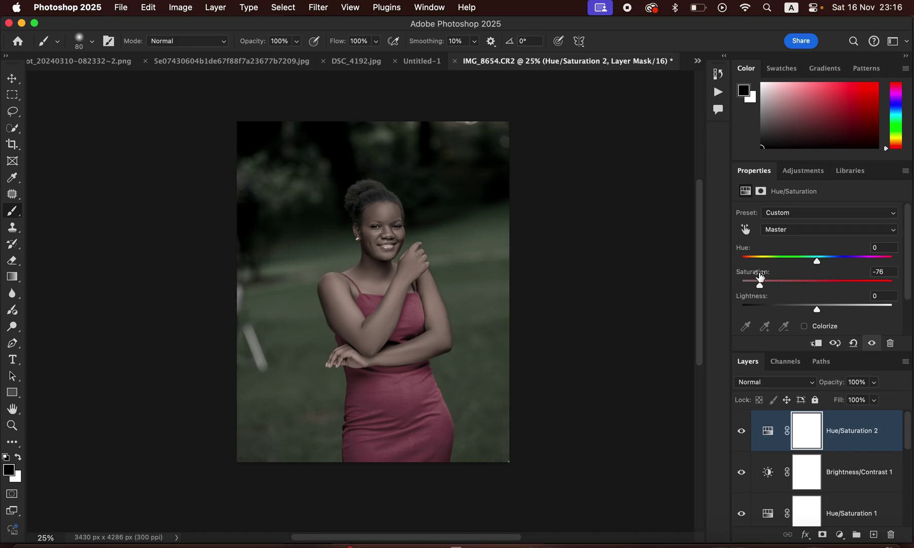
{"action": "key", "text": "super+i"}
Paint white on the Hue/Saturation 2 mask over the eyes and teeth with a size 25 brush to desaturate them.
{"action": "key", "text": "super+equal"}
{"action": "key", "text": "super+equal"}
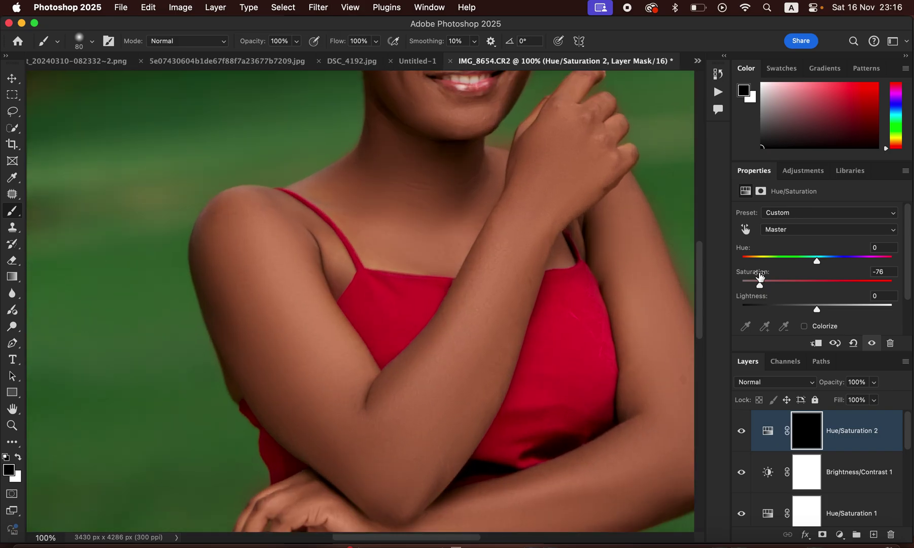
{"action": "scroll", "coordinate": [471, 212], "scroll_direction": "up", "scroll_amount": 10}
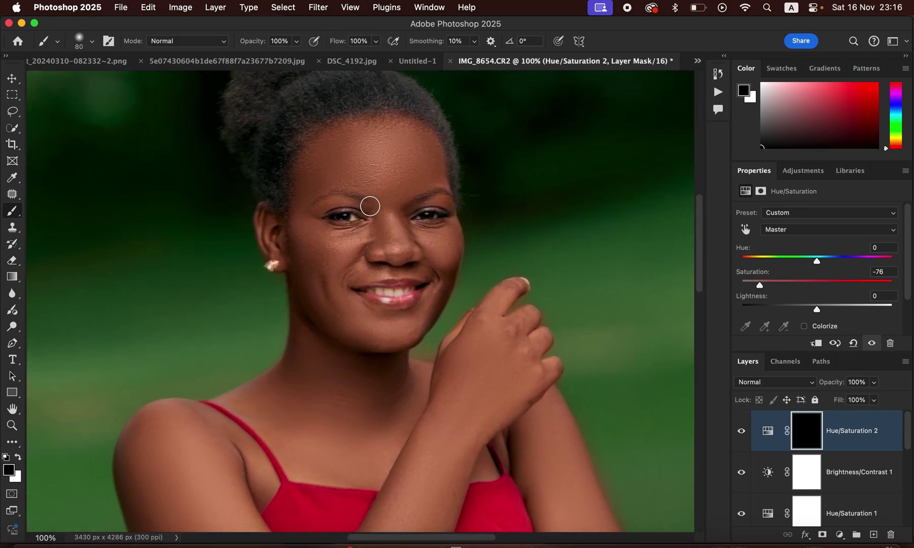
{"action": "key", "text": "bracketleft"}
{"action": "key", "text": "bracketleft"}
{"action": "key", "text": "bracketleft"}
{"action": "key", "text": "bracketleft"}
{"action": "key", "text": "bracketleft"}
{"action": "left_click", "coordinate": [20, 457]}
{"action": "left_click_drag", "start_coordinate": [352, 222], "coordinate": [339, 217]}
{"action": "left_click_drag", "start_coordinate": [424, 215], "coordinate": [441, 214]}
{"action": "left_click_drag", "start_coordinate": [374, 291], "coordinate": [390, 295]}
{"action": "mouse_move", "coordinate": [397, 292]}
{"action": "left_mouse_down"}
{"action": "mouse_move", "coordinate": [412, 289]}
{"action": "mouse_move", "coordinate": [375, 292]}
{"action": "left_mouse_up"}
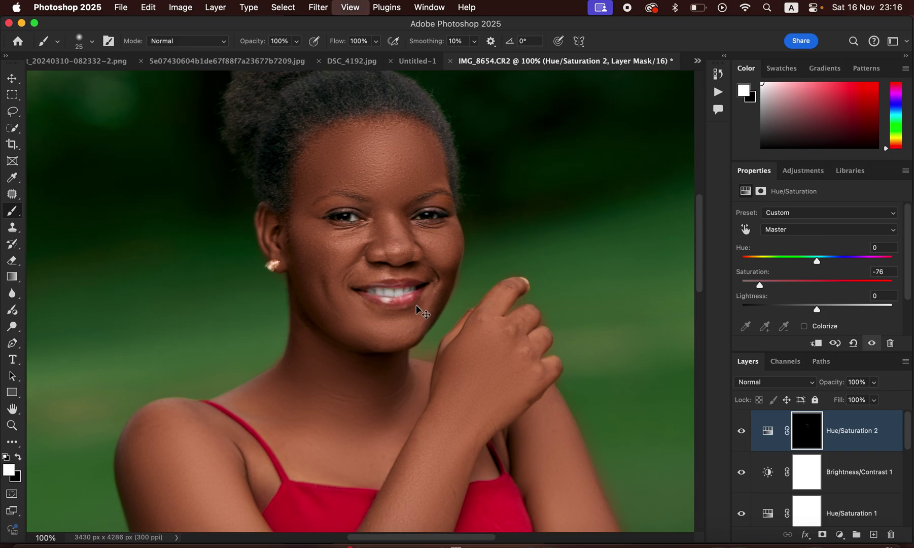
{"action": "key", "text": "super+minus"}
{"action": "key", "text": "super+minus"}
{"action": "key", "text": "super+minus"}
{"action": "key", "text": "super+minus"}
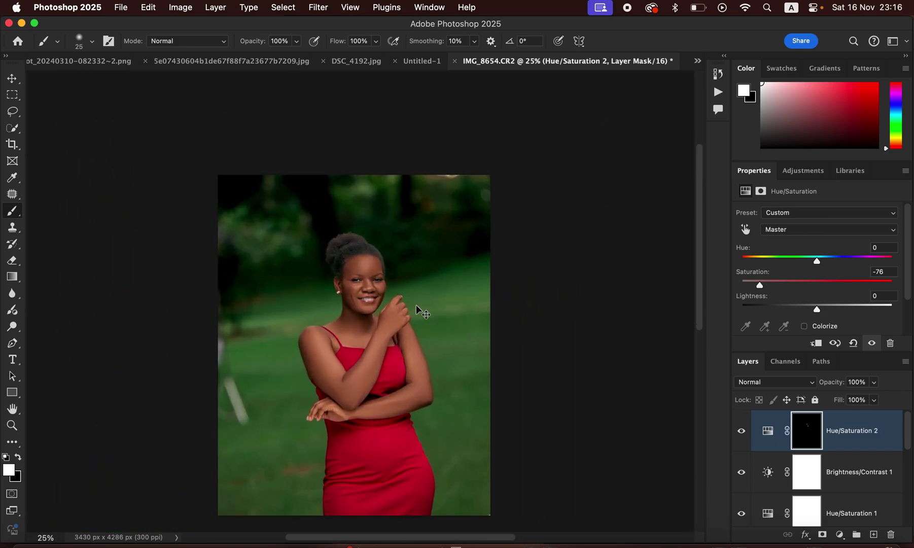
Compare the original Background with the full edit by repeatedly hiding and restoring all the other layers.
{"action": "left_click_drag", "start_coordinate": [908, 443], "coordinate": [909, 526]}
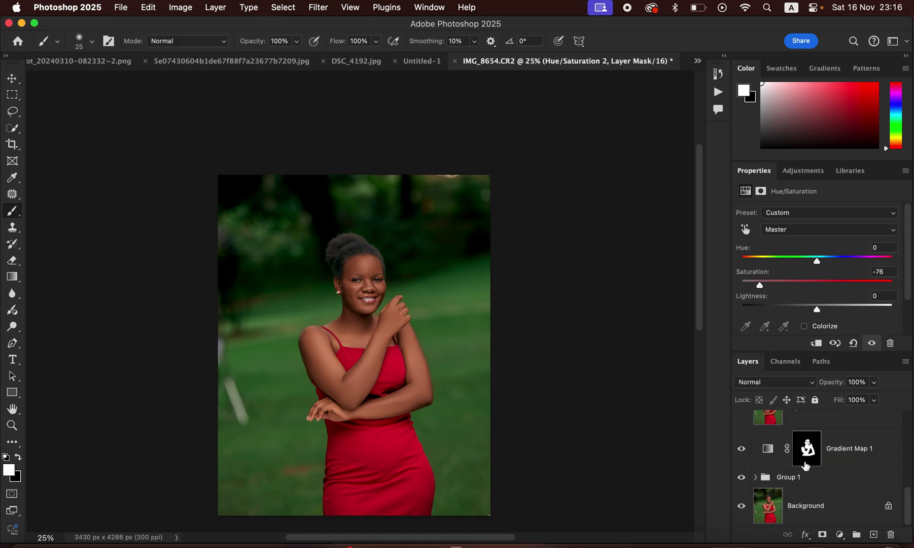
{"action": "left_click", "coordinate": [742, 507], "text": "alt"}
{"action": "left_click", "coordinate": [741, 506], "text": "alt"}
{"action": "left_click", "coordinate": [742, 507], "text": "alt"}
{"action": "left_click", "coordinate": [743, 509], "text": "alt"}
{"action": "left_click", "coordinate": [743, 508], "text": "alt"}
{"action": "left_click", "coordinate": [744, 508], "text": "alt"}
Set up an Export As of the portrait in JPG format at quality 7 with Bicubic Sharper resampling.
{"action": "left_click", "coordinate": [121, 7]}
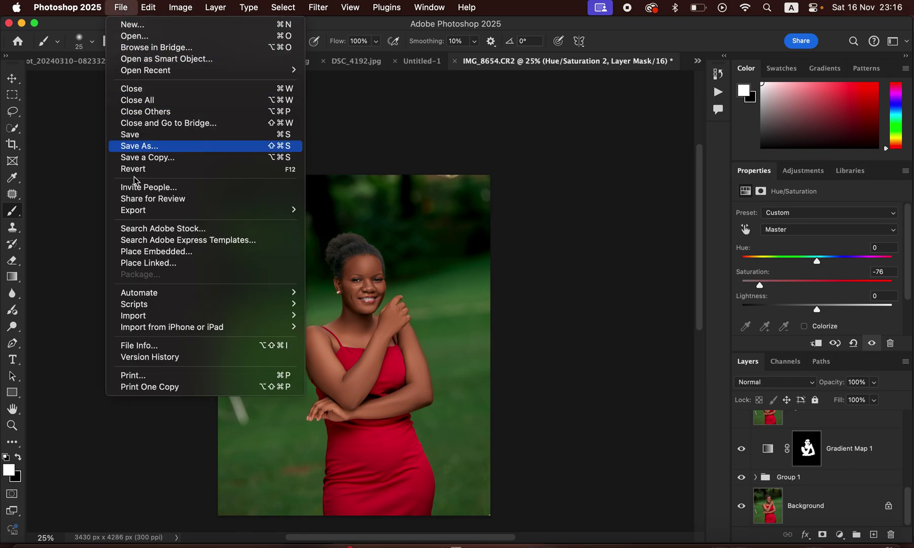
{"action": "mouse_move", "coordinate": [161, 218]}
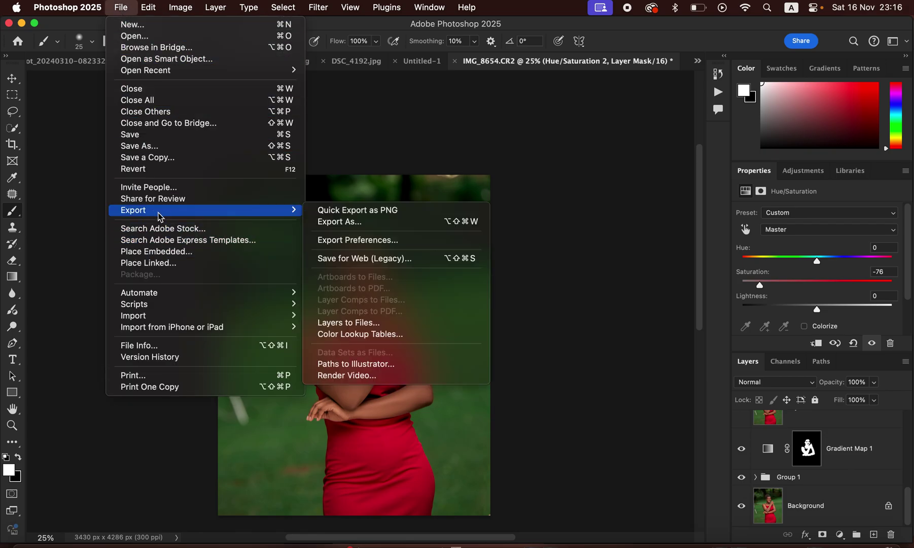
{"action": "left_click", "coordinate": [373, 224]}
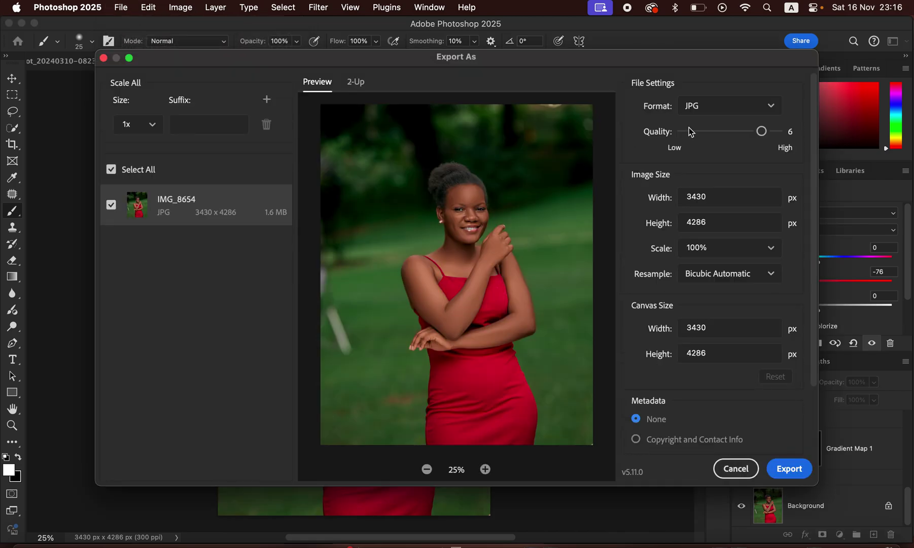
{"action": "left_click", "coordinate": [746, 106]}
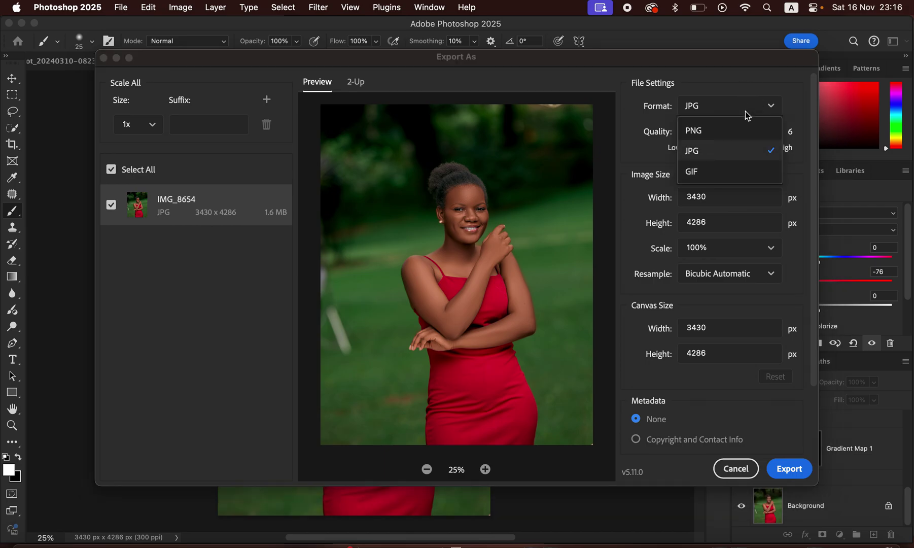
{"action": "left_click", "coordinate": [735, 149]}
{"action": "left_click_drag", "start_coordinate": [770, 132], "coordinate": [801, 133]}
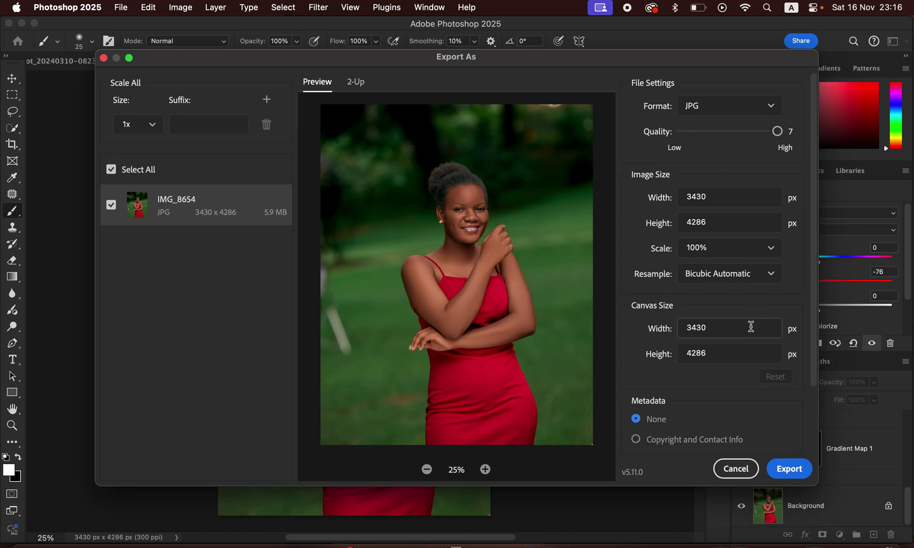
{"action": "left_click", "coordinate": [754, 276]}
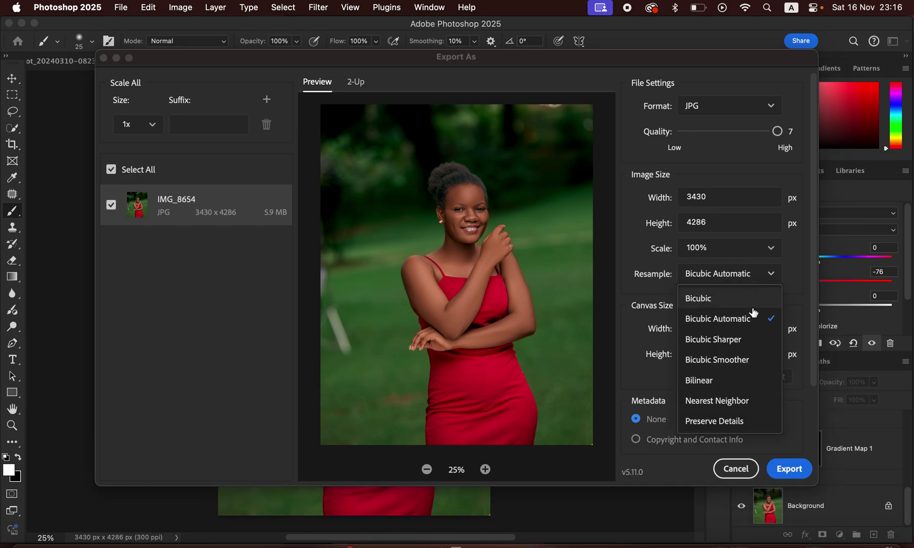
{"action": "left_click", "coordinate": [750, 340]}
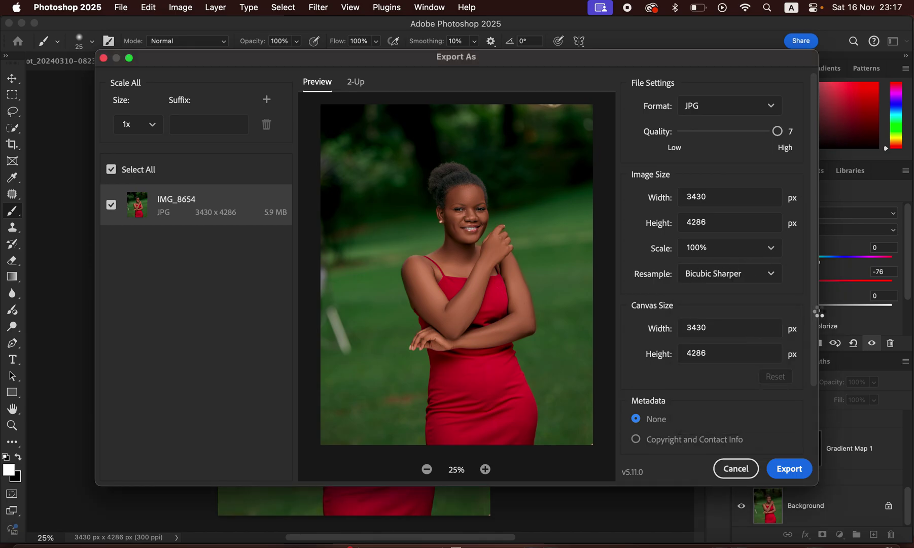
Review the export's metadata and color space options and its save location, and cancel the export.
{"action": "left_click_drag", "start_coordinate": [817, 343], "coordinate": [818, 409]}
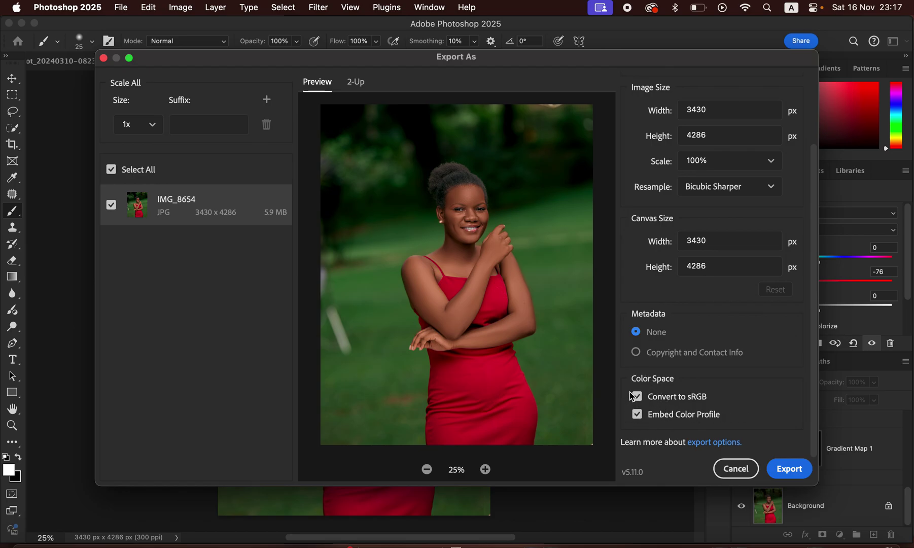
{"action": "left_click", "coordinate": [785, 476]}
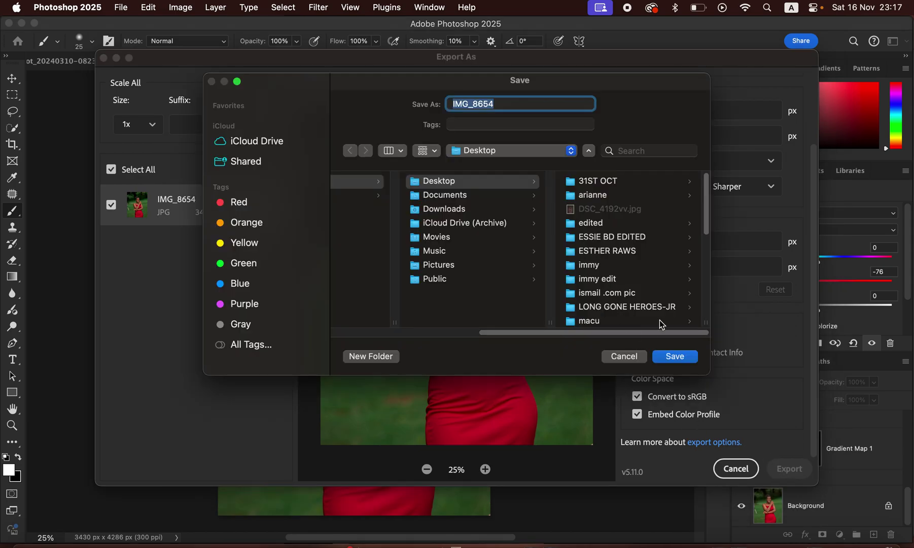
{"action": "left_click", "coordinate": [630, 359]}
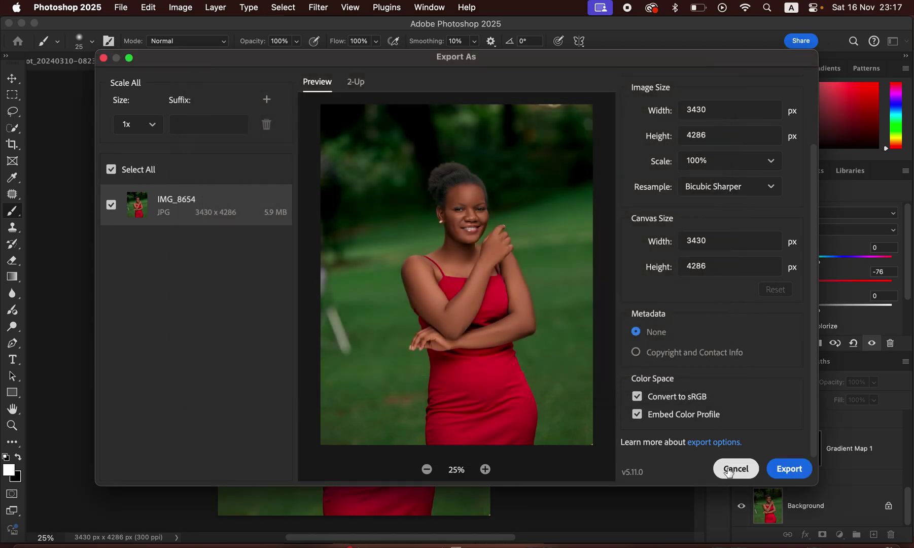
{"action": "left_click", "coordinate": [732, 470]}
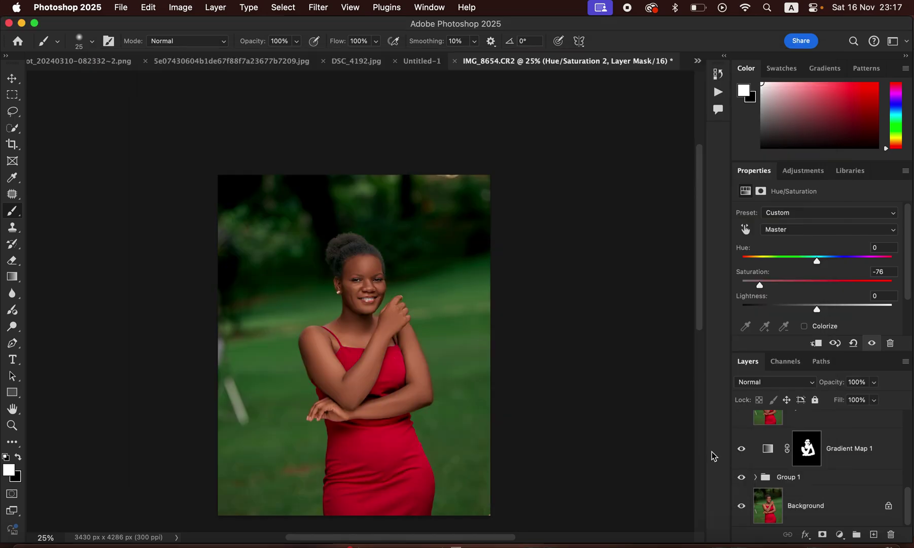